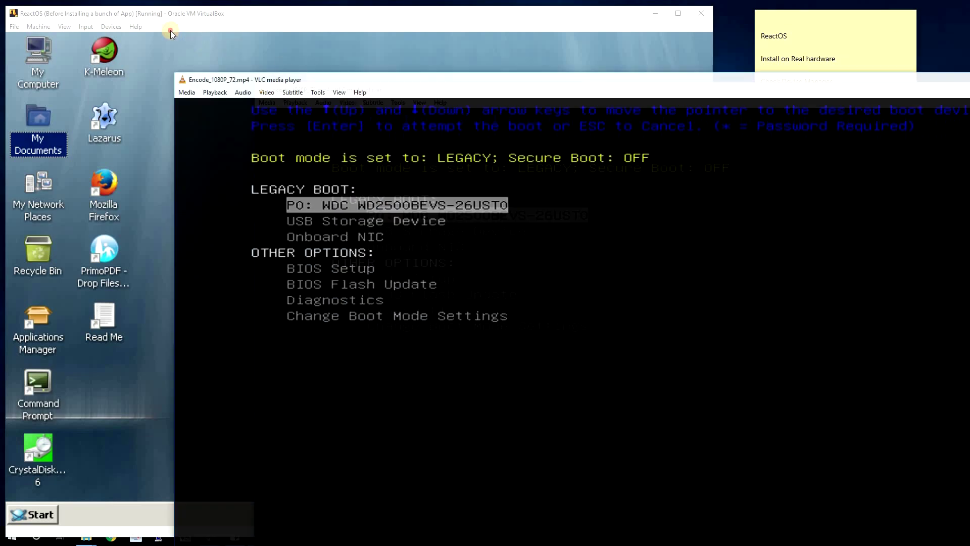
# Step: Review the Encode_1080P_72.mp4 boot recording in a maximized player window, and close the player
pyautogui.moveTo(171, 30); pyautogui.dragTo(173, 26)
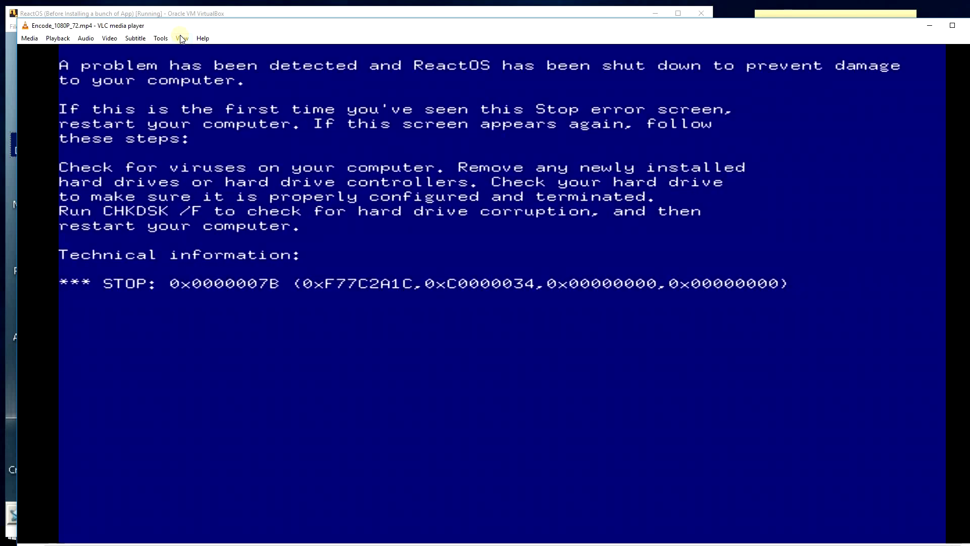
pyautogui.click(954, 25)
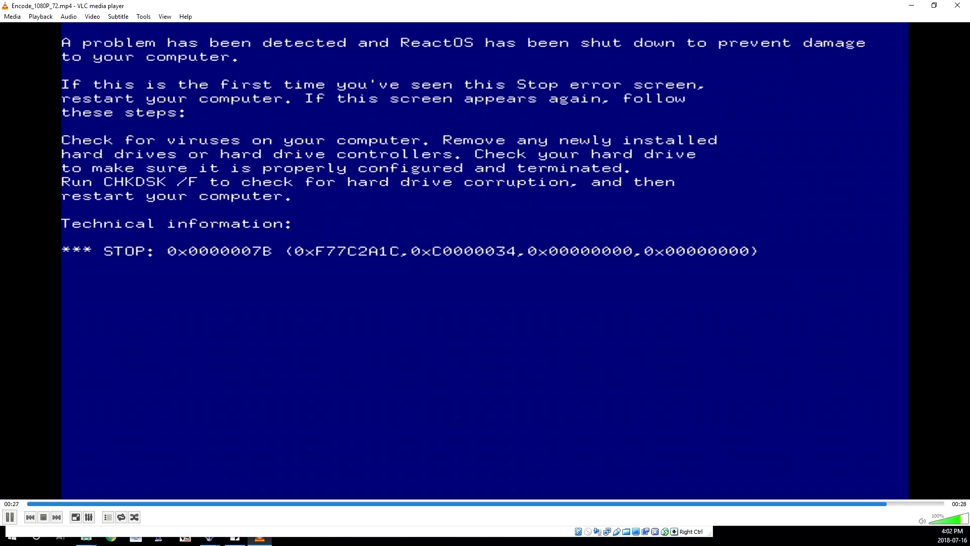
pyautogui.click(958, 5)
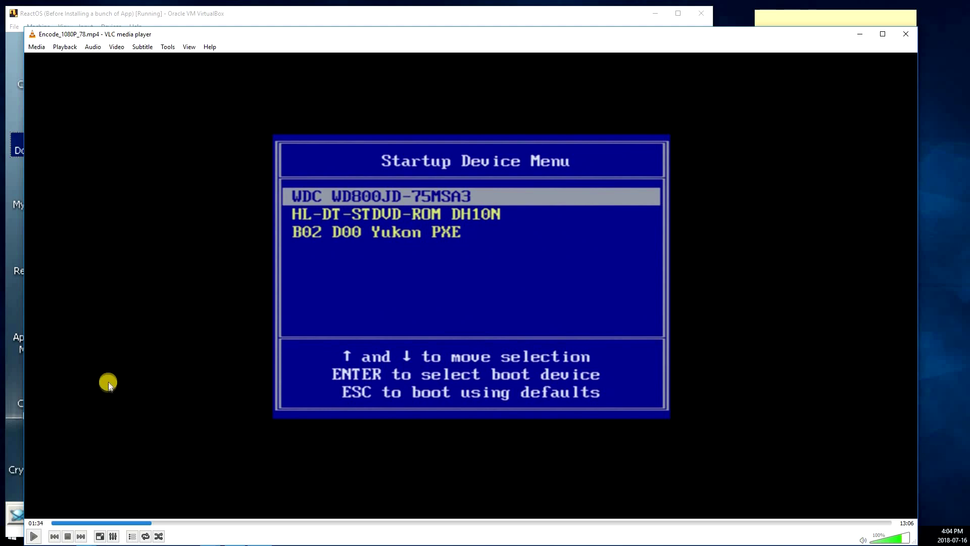
# Step: Play the Encode_1080P_78.mp4 recording and skip ahead through the ReactOS 0.4.8 setup's file copying and past the reboot prompt
pyautogui.press('space')
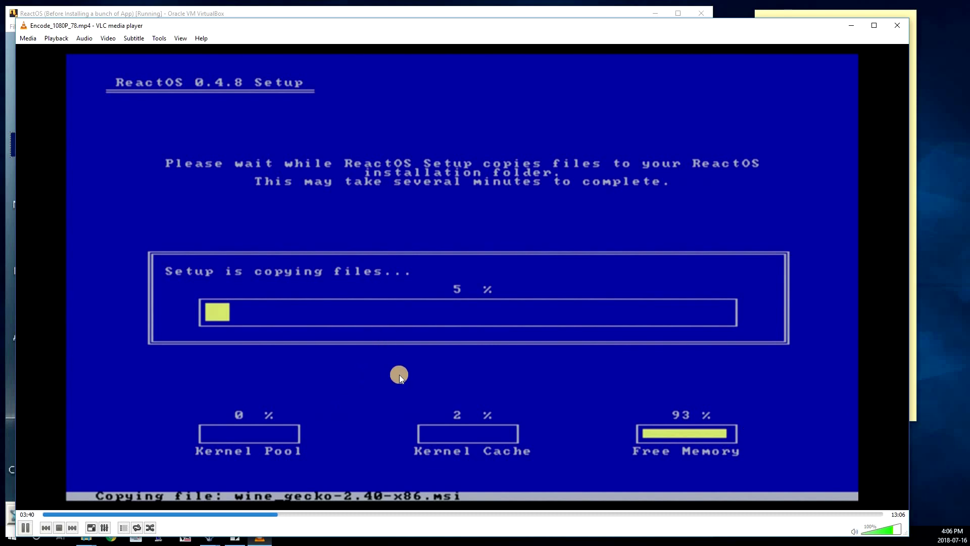
pyautogui.click(297, 515)
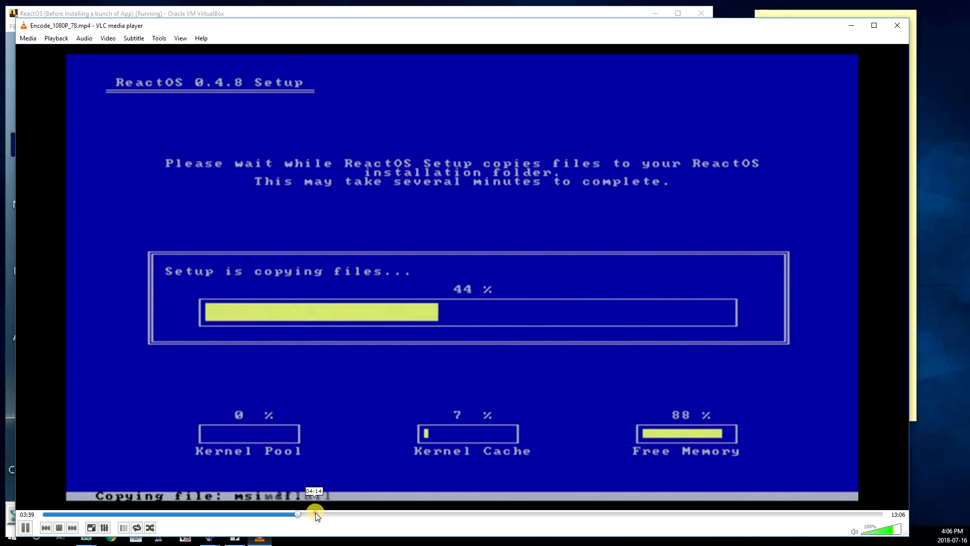
pyautogui.click(332, 515)
pyautogui.click(334, 515)
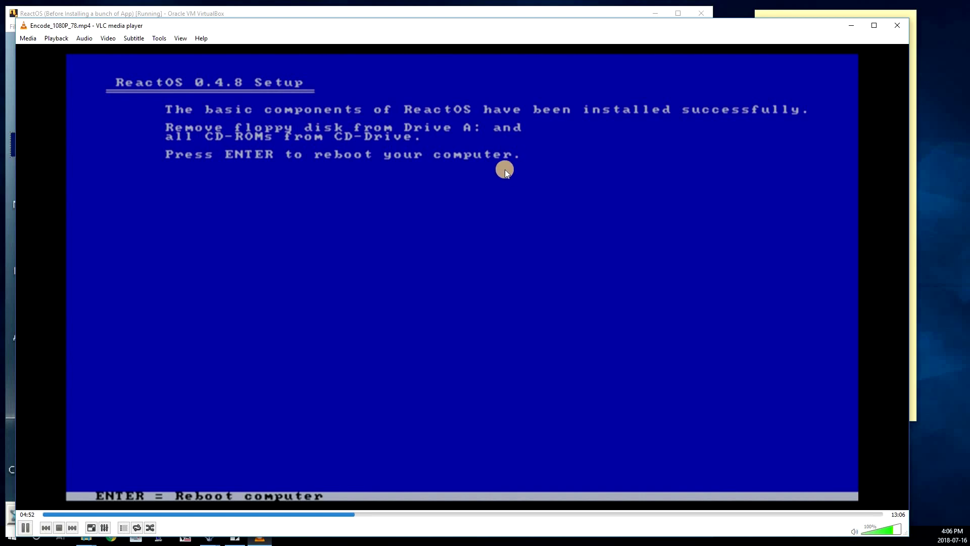
pyautogui.click(401, 514)
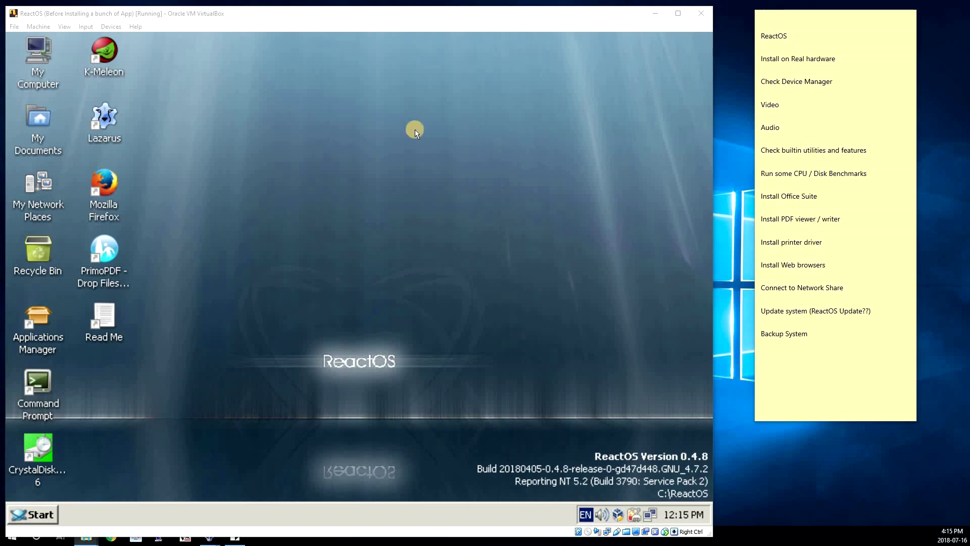
pyautogui.click(47, 519)
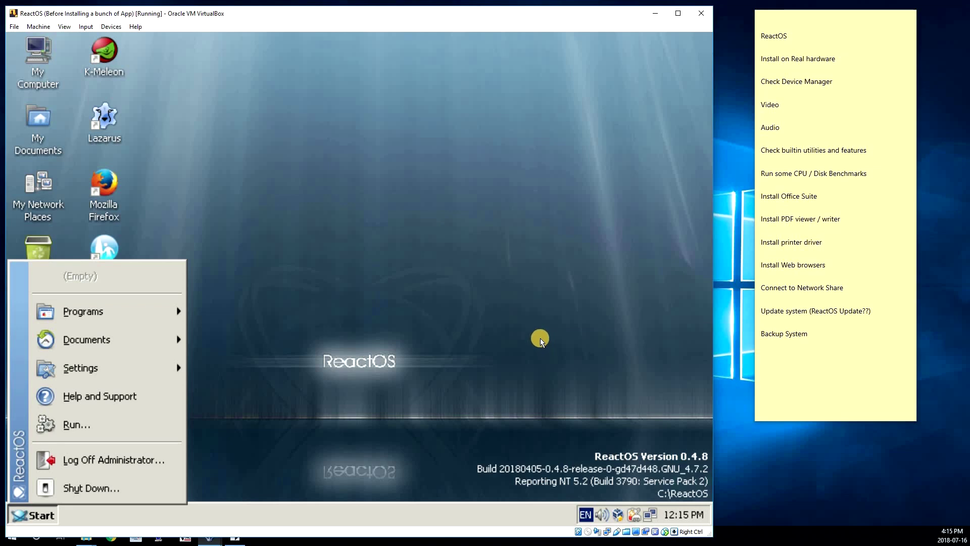
pyautogui.click(423, 290)
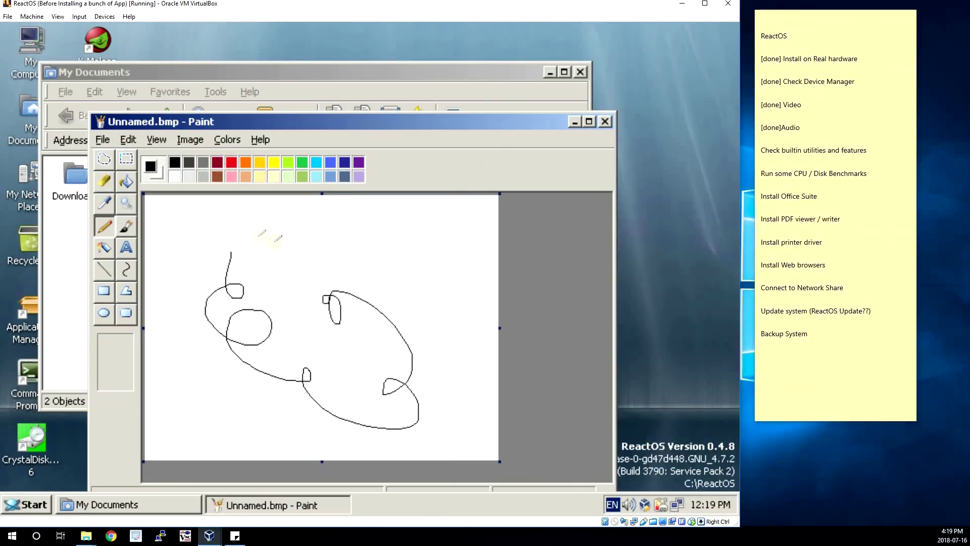
# Step: Draw red freehand pencil strokes above the black scribble in Paint and select the eraser
pyautogui.click(231, 162)
pyautogui.moveTo(245, 246)
pyautogui.mouseDown()
pyautogui.moveTo(316, 266)
pyautogui.moveTo(200, 252)
pyautogui.mouseUp()
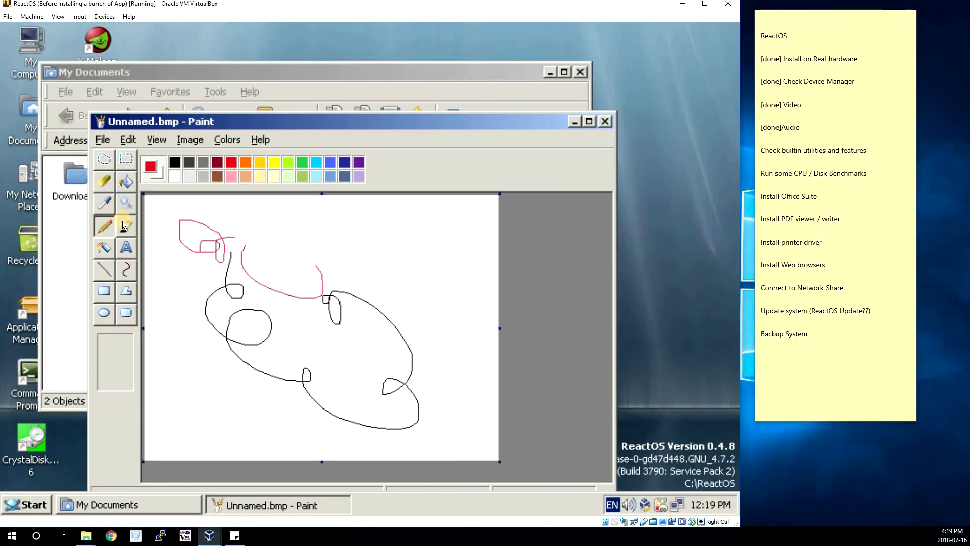
pyautogui.click(104, 181)
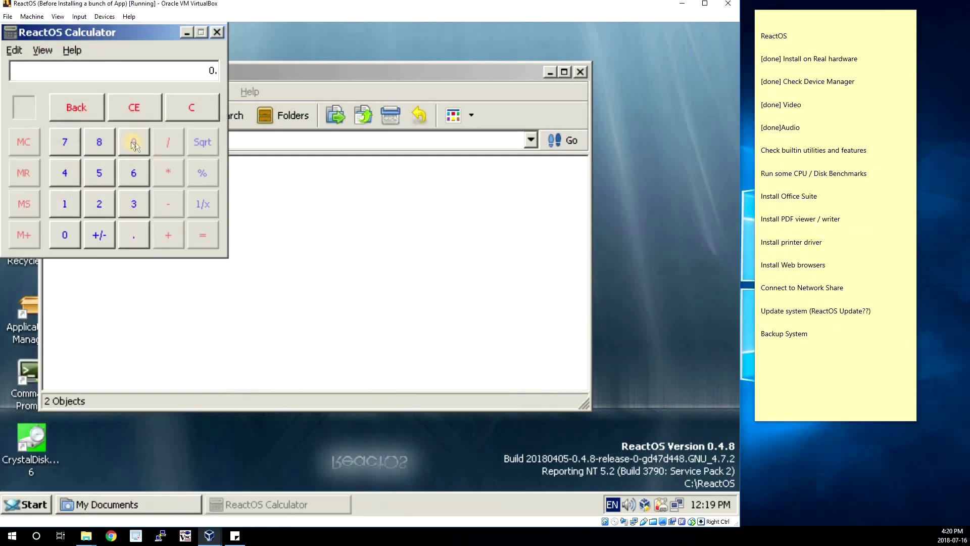
# Step: Calculate 5 times 5 in the ReactOS Calculator
pyautogui.click(100, 174)
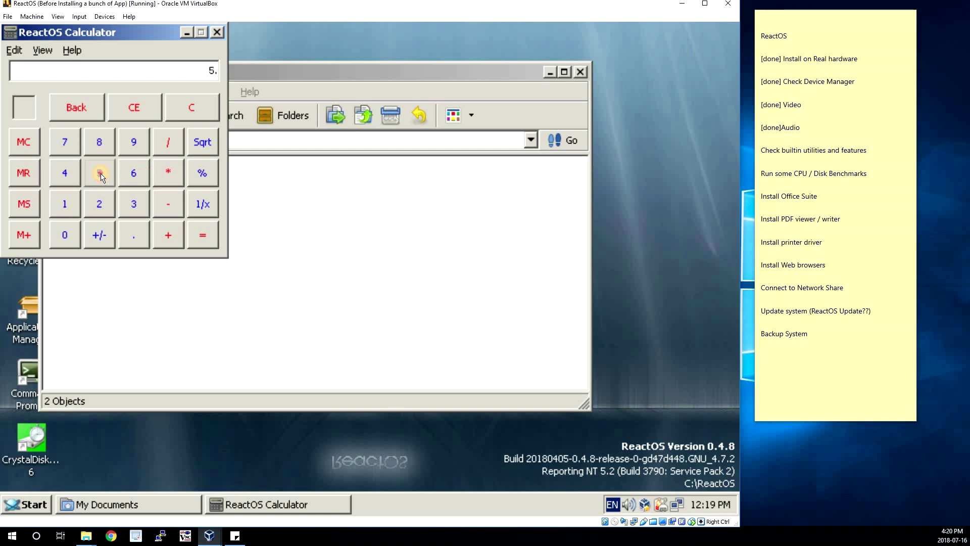
pyautogui.click(169, 173)
pyautogui.click(202, 234)
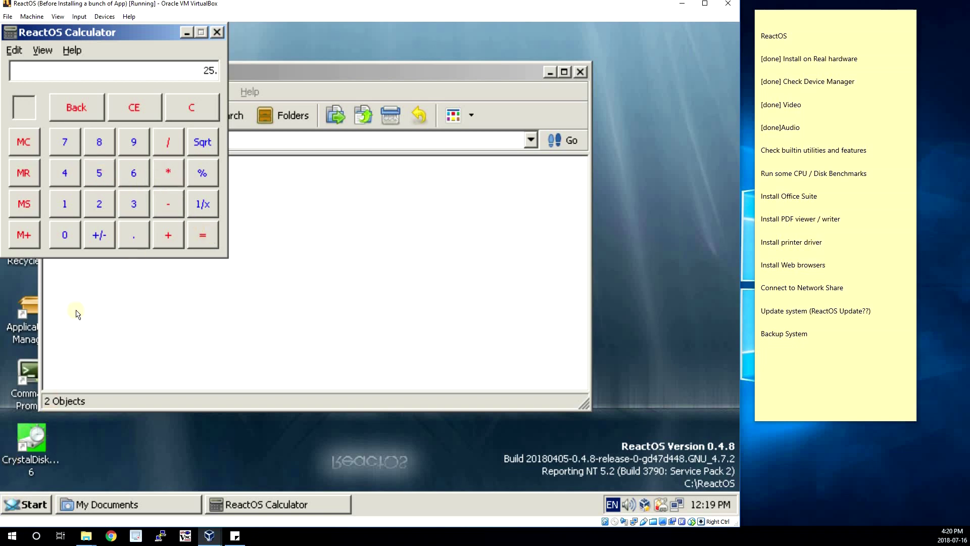
# Step: Open Remote Desktop Connection from the communications accessories and connect to server 192.168.50.98 with the user name administrator
pyautogui.click(26, 504)
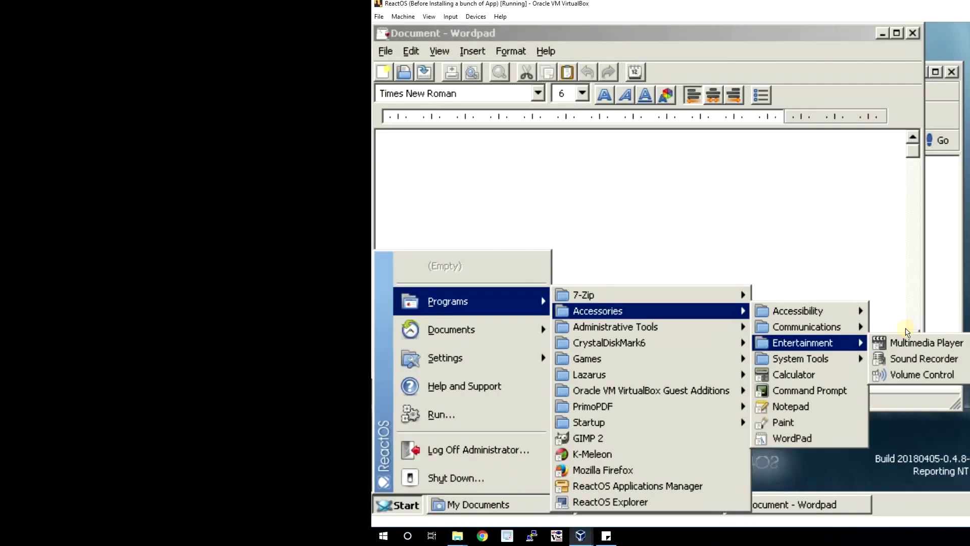
pyautogui.moveTo(434, 327)
pyautogui.click(534, 328)
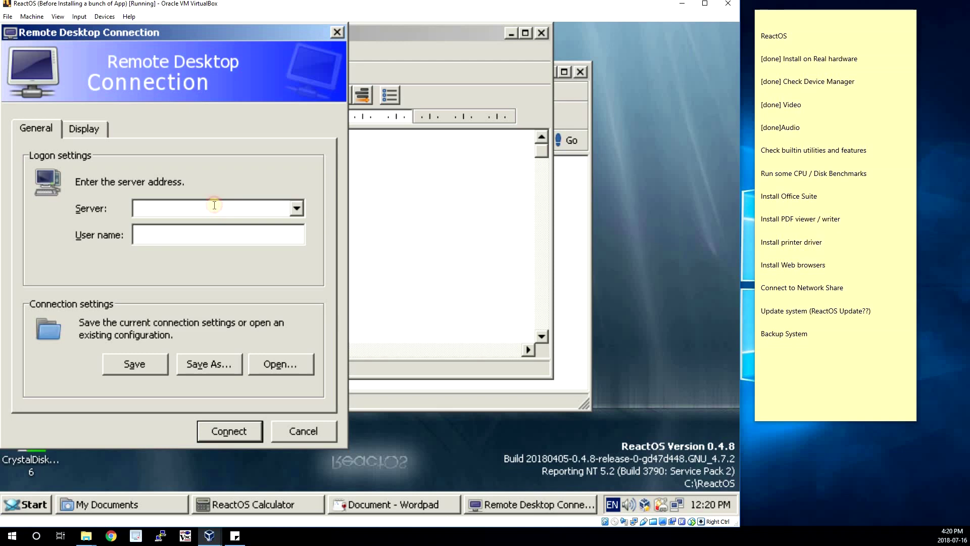
pyautogui.write('192.168.50.98')
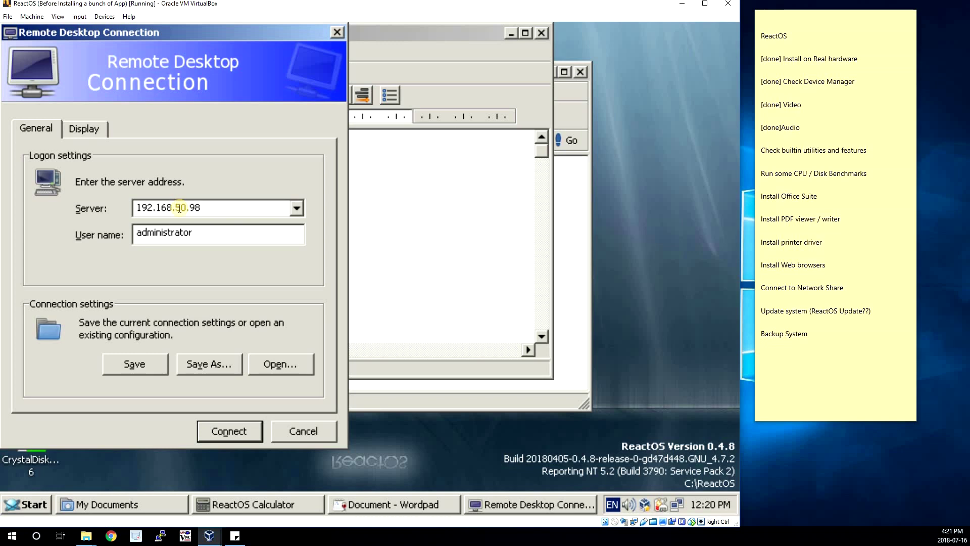
pyautogui.press('Return')
# Step: Try to log on to the Windows Server 2008 R2 session by entering the administrator account password
pyautogui.write('*******')
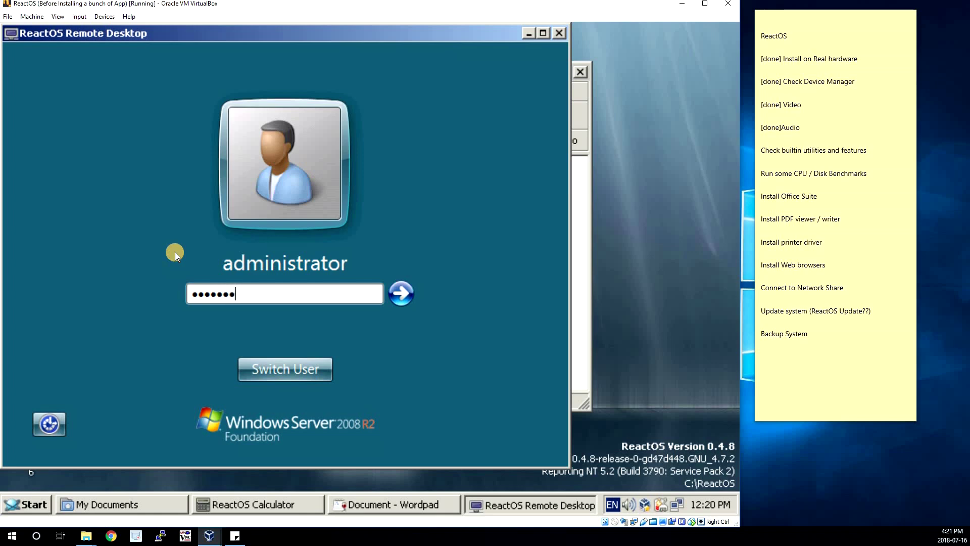
pyautogui.press('Return')
pyautogui.press('Return')
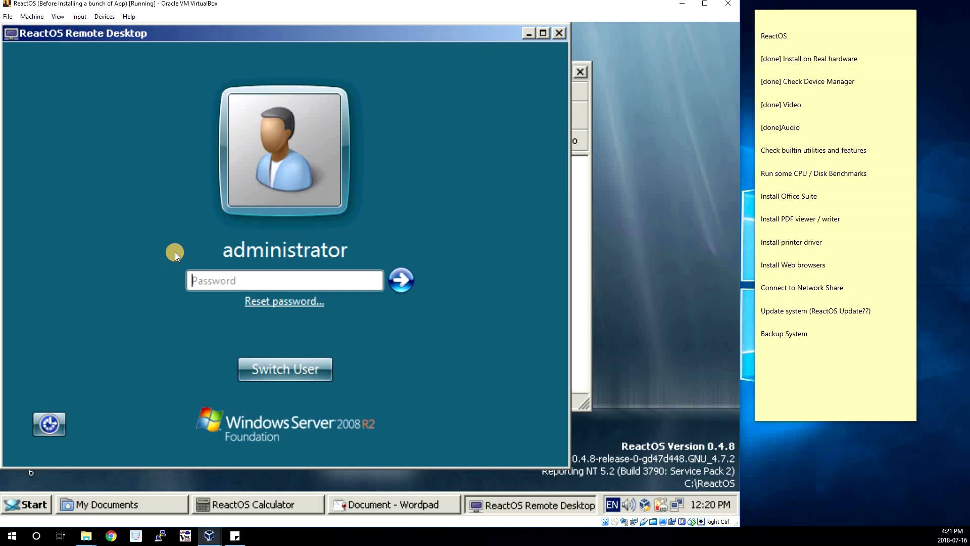
pyautogui.write('*********')
pyautogui.press('Return')
pyautogui.press('Return')
pyautogui.write('*********')
pyautogui.press('Return')
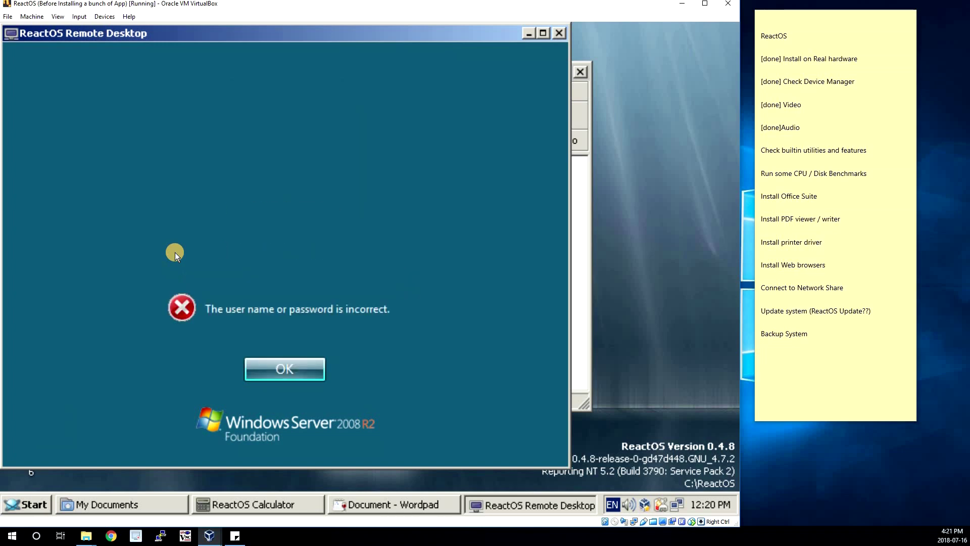
pyautogui.press('Return')
# Step: Log on to the remote server by entering the administrator account password again, and minimize Server Manager
pyautogui.write('*********')
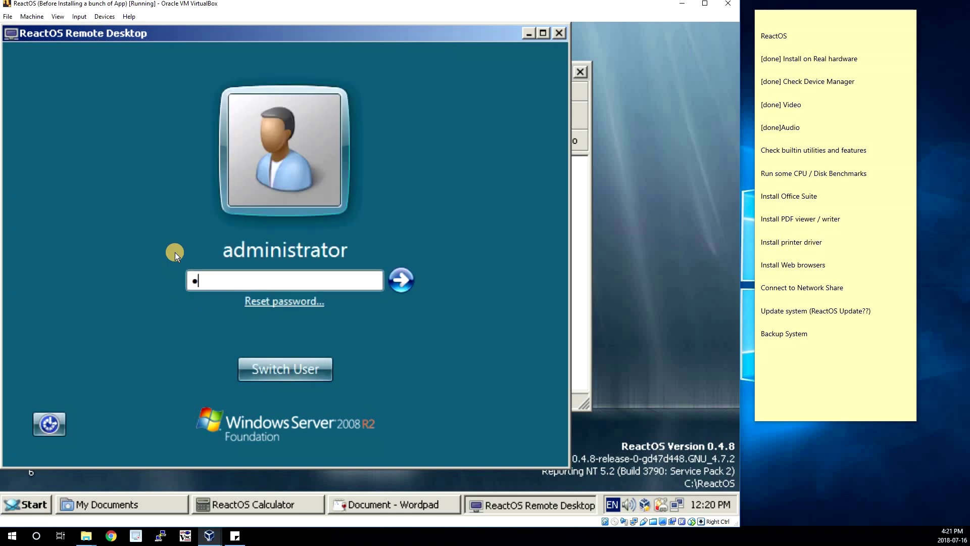
pyautogui.press('Return')
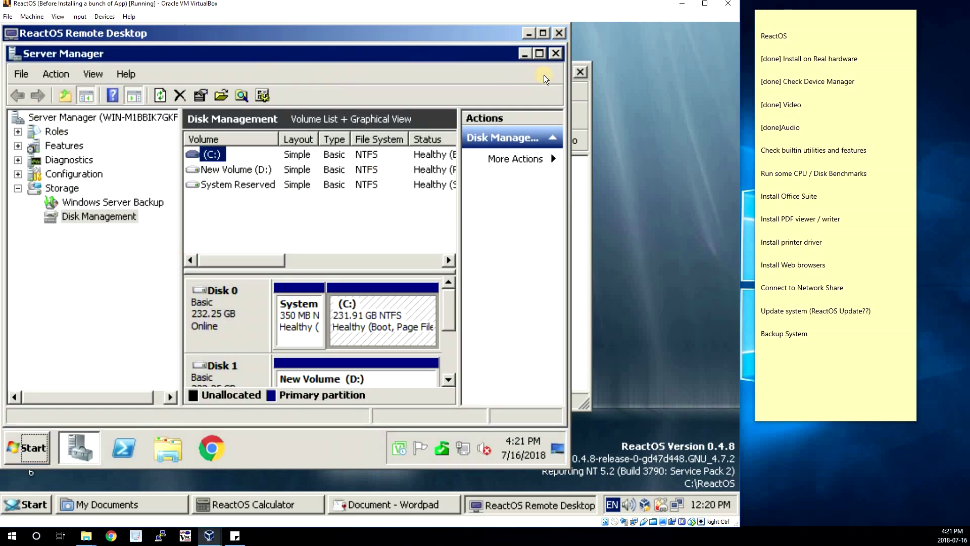
pyautogui.click(522, 55)
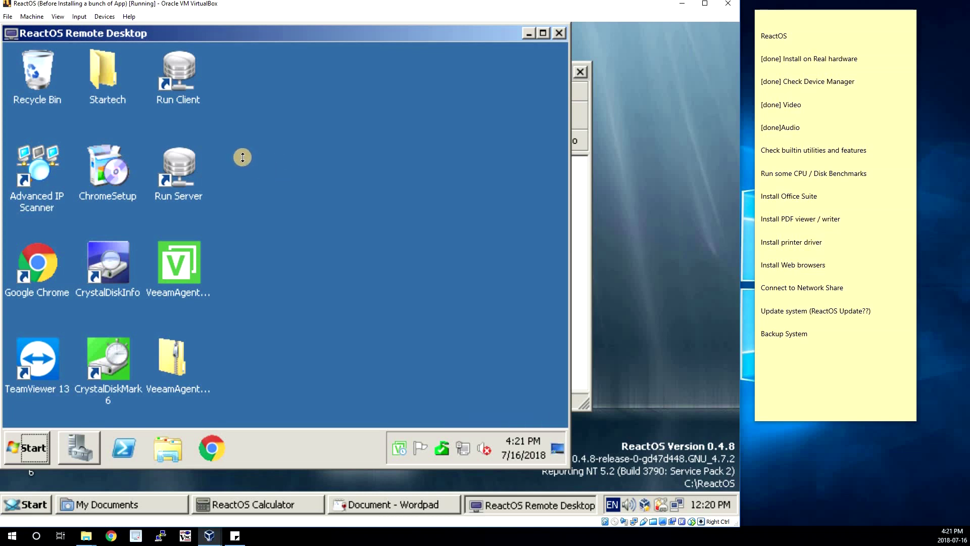
# Step: Close the remote desktop session and view the General and Display settings of ReactOS Remote Desktop Connection
pyautogui.click(558, 34)
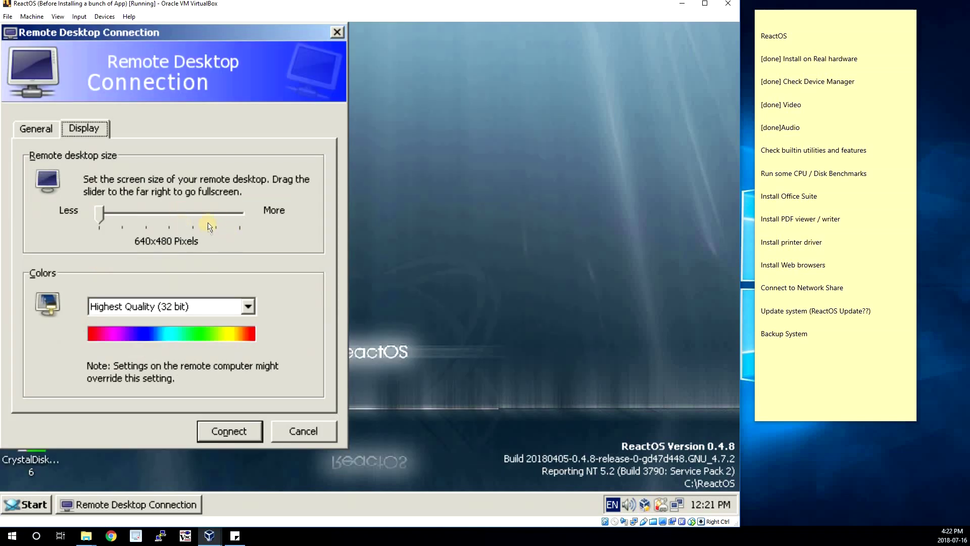
pyautogui.click(36, 128)
pyautogui.click(103, 130)
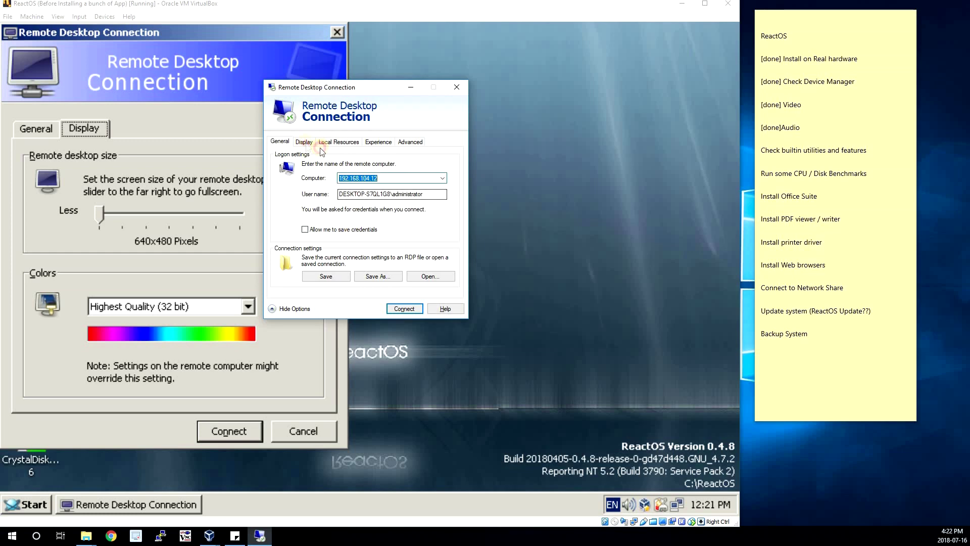
# Step: Examine the Display, Local Resources, Experience and Advanced settings in the Windows host's Remote Desktop Connection, and close both connection windows
pyautogui.click(304, 142)
pyautogui.hotkey('ctrl', 'Tab')
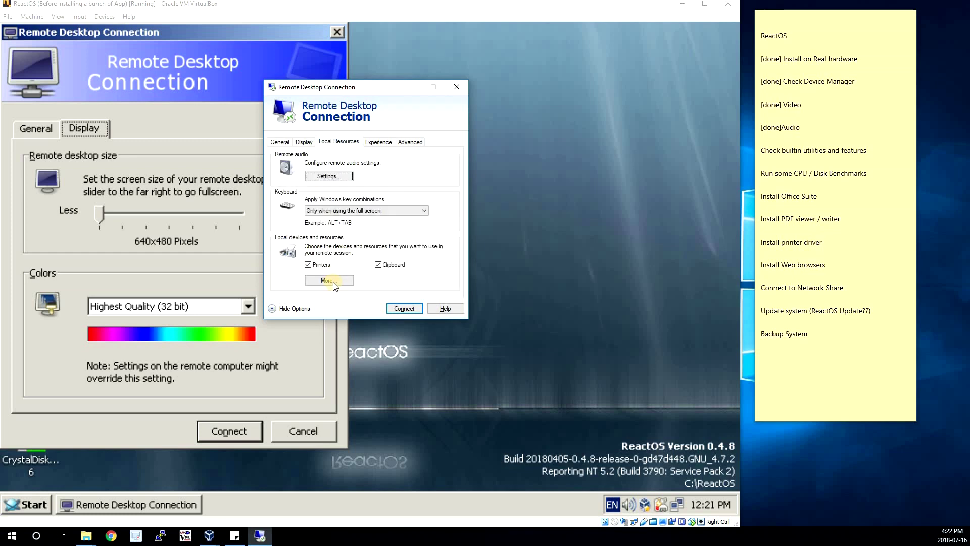
pyautogui.click(329, 280)
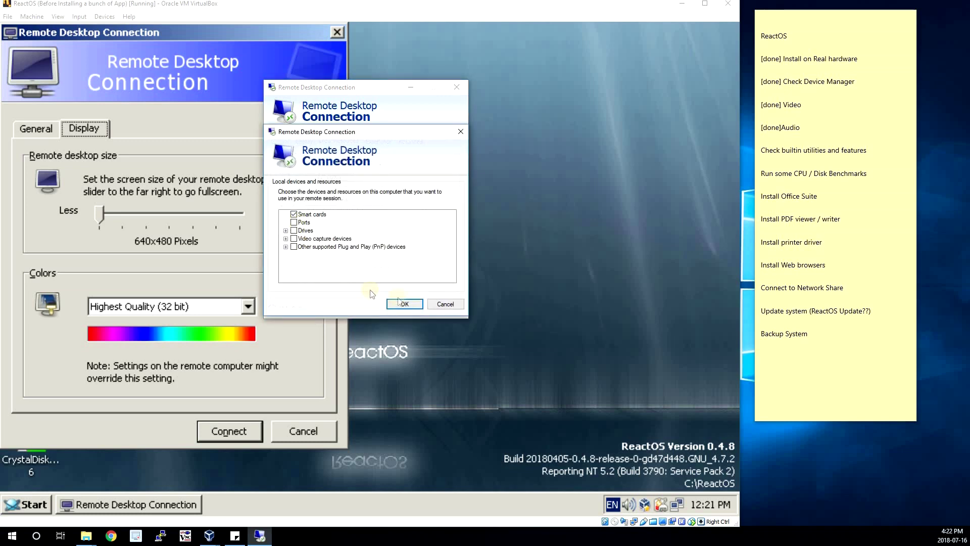
pyautogui.click(444, 304)
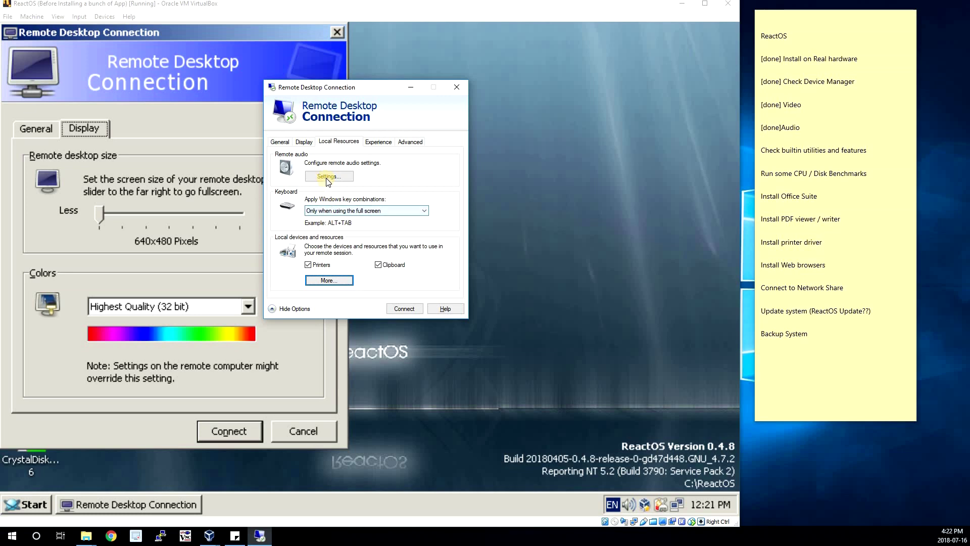
pyautogui.click(379, 142)
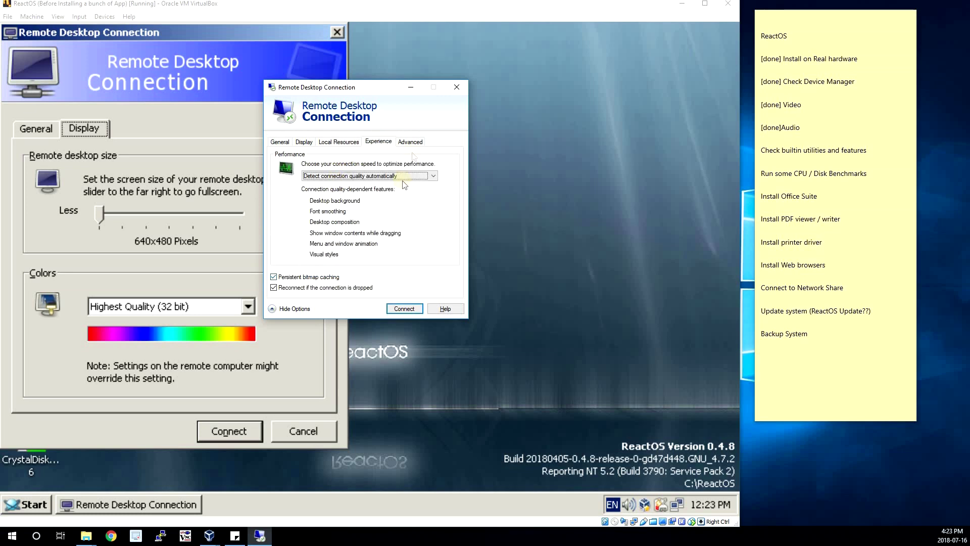
pyautogui.click(416, 142)
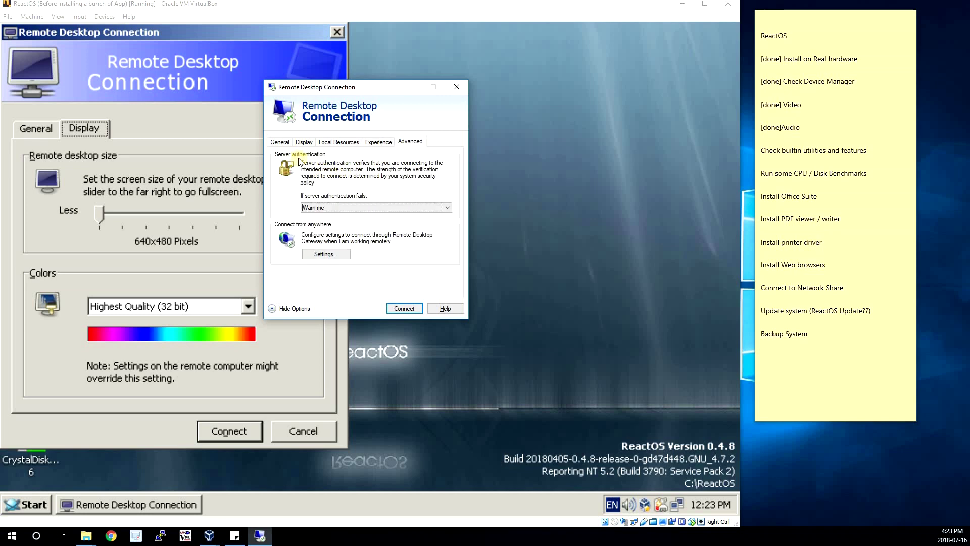
pyautogui.click(326, 142)
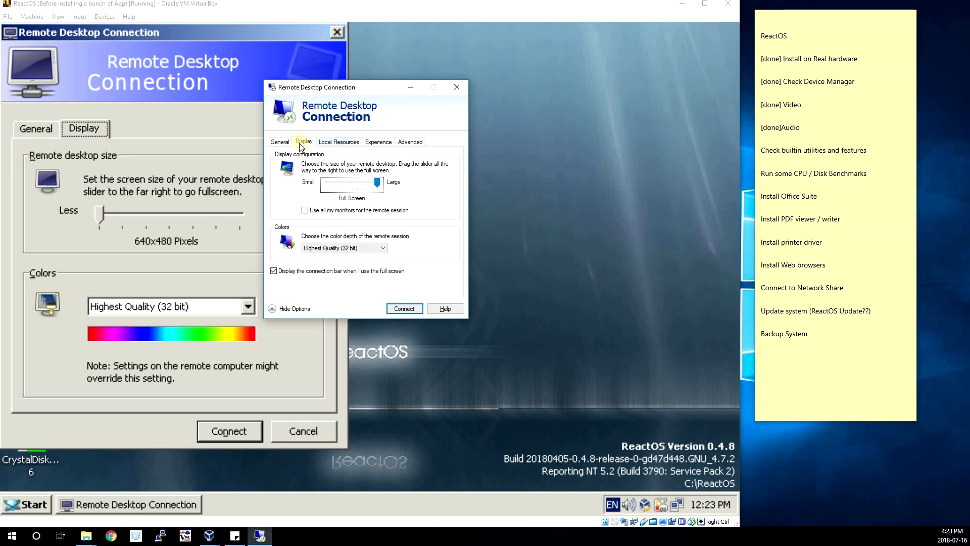
pyautogui.click(339, 141)
pyautogui.click(304, 142)
pyautogui.click(280, 142)
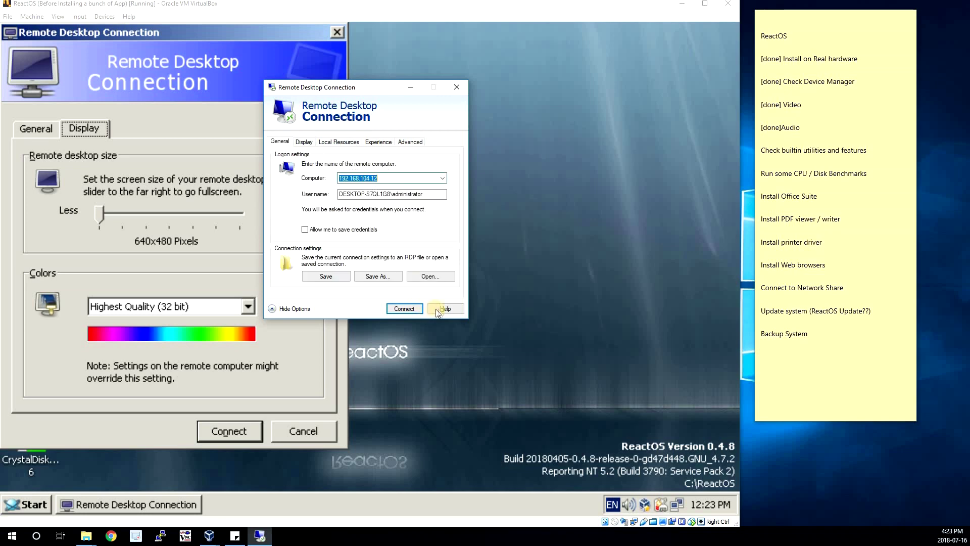
pyautogui.click(457, 87)
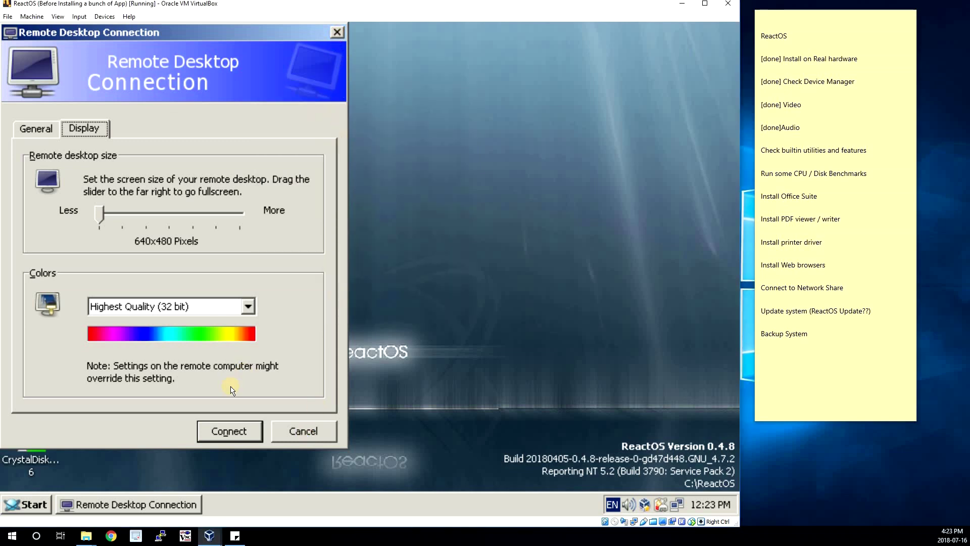
pyautogui.click(303, 430)
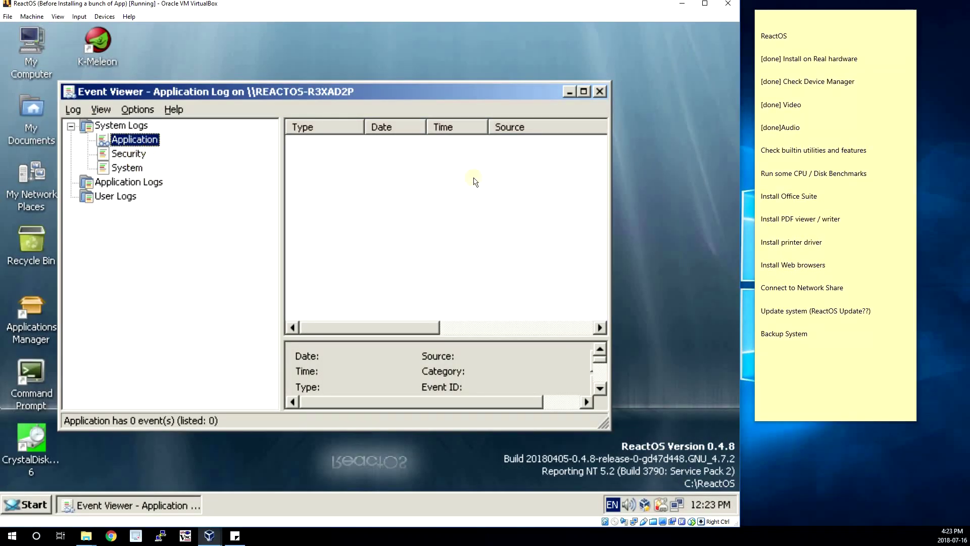
# Step: View the Security and System logs in the ReactOS Event Viewer
pyautogui.click(124, 155)
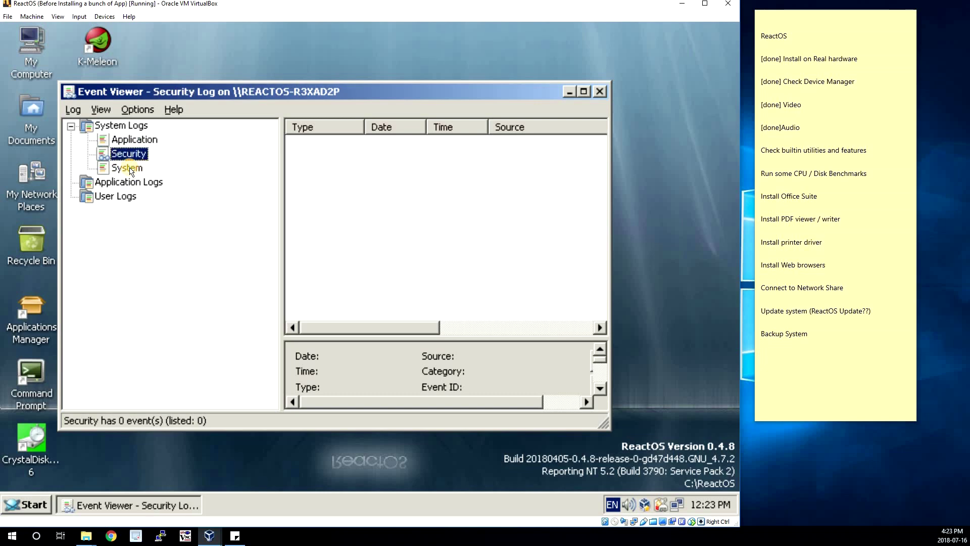
pyautogui.click(127, 168)
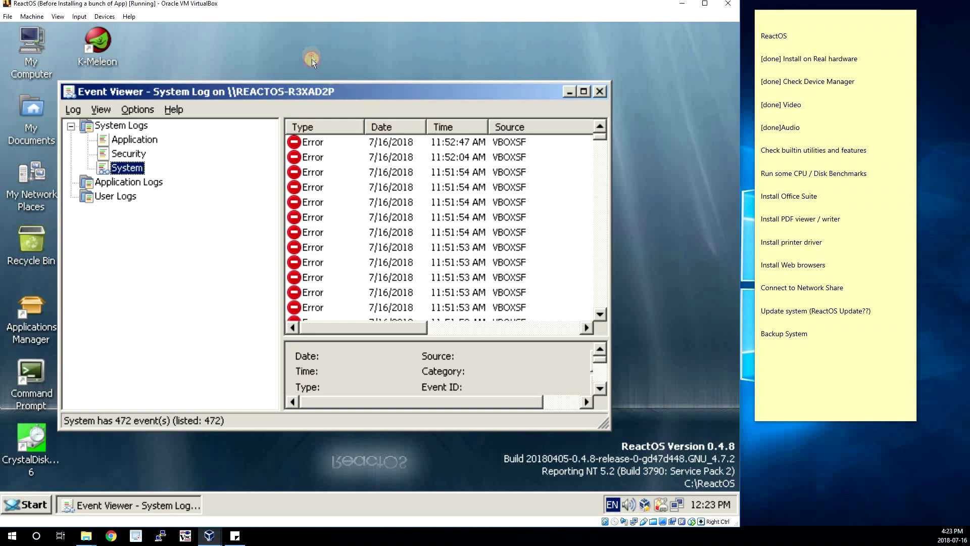
# Step: Move and enlarge the Event Viewer window, and view the Application, Security and System logs
pyautogui.moveTo(350, 91); pyautogui.dragTo(312, 48)
pyautogui.moveTo(571, 385); pyautogui.dragTo(682, 427)
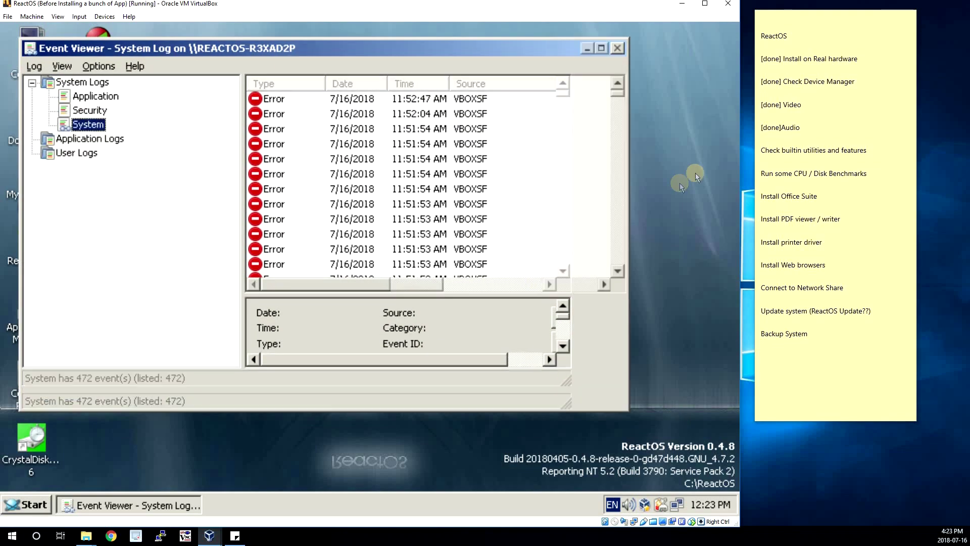
pyautogui.click(93, 96)
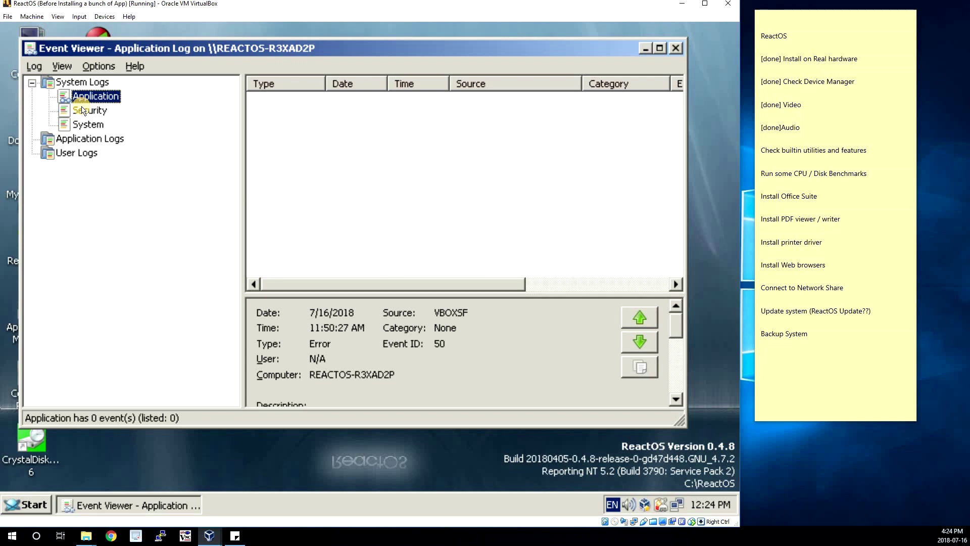
pyautogui.click(83, 111)
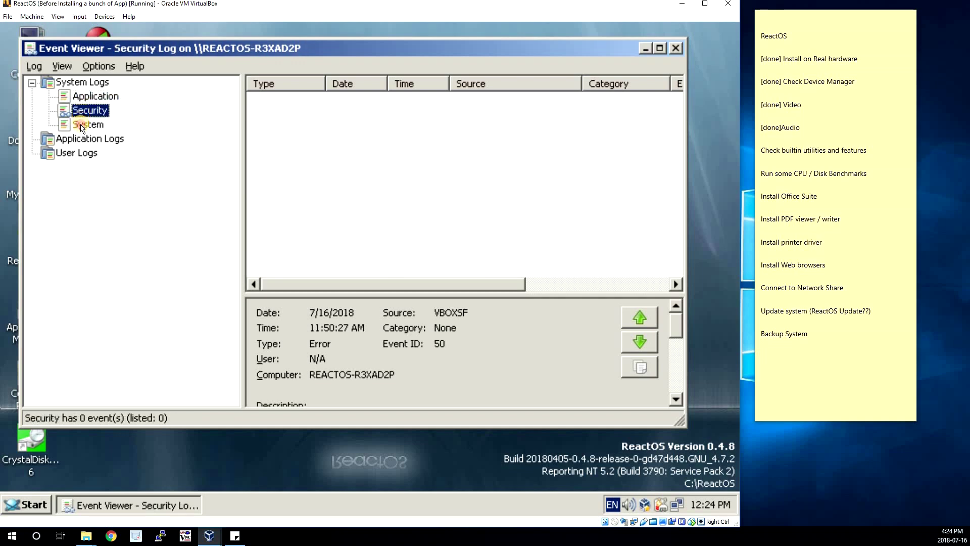
pyautogui.click(82, 126)
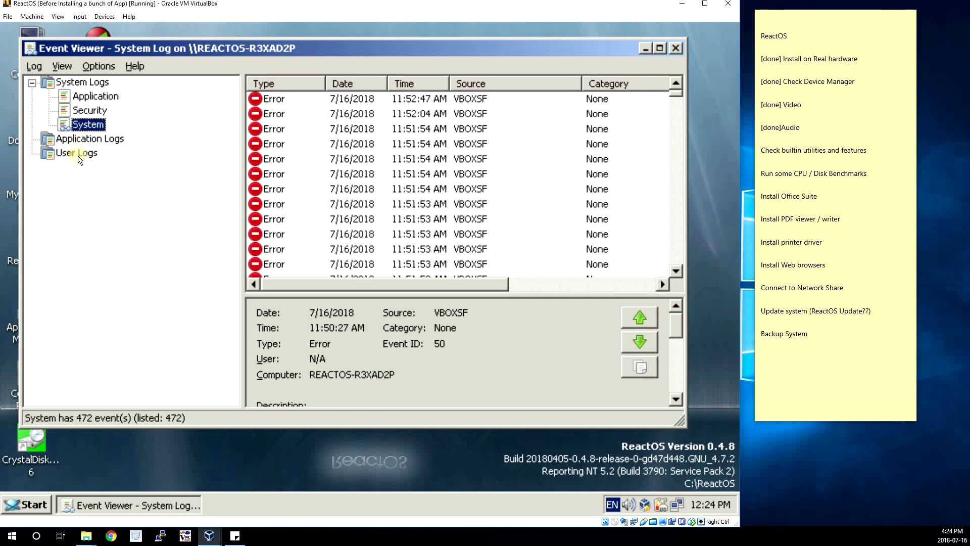
# Step: Check the Application Logs and User Logs categories in Event Viewer for entries
pyautogui.click(79, 140)
pyautogui.click(73, 153)
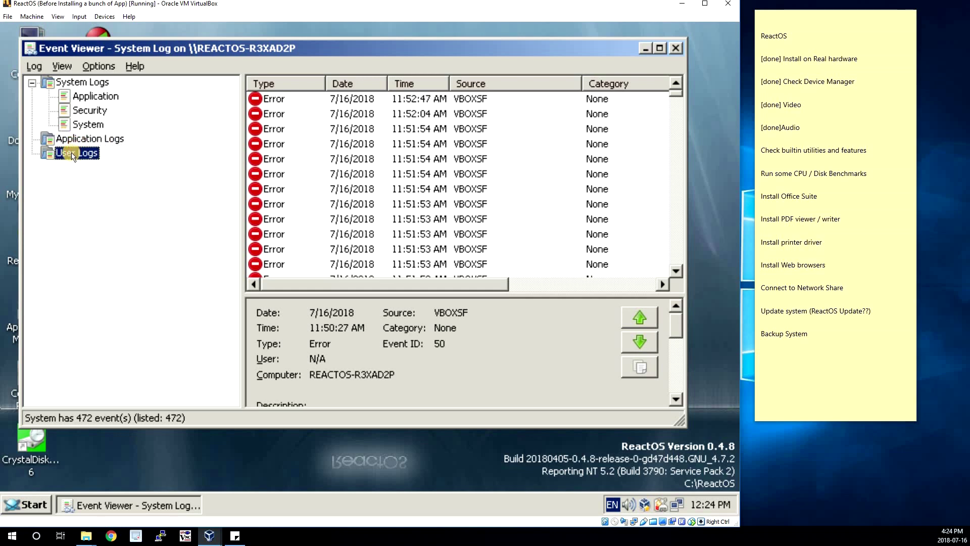
pyautogui.click(76, 141)
pyautogui.click(72, 153)
pyautogui.press('Down')
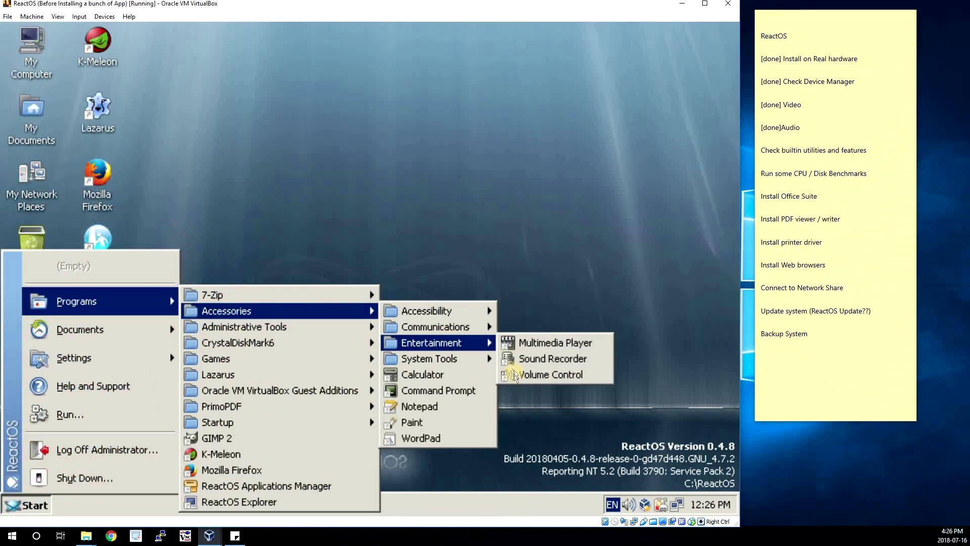
# Step: Open Task Manager, show processes from all users, and view the performance graphs
pyautogui.moveTo(451, 358)
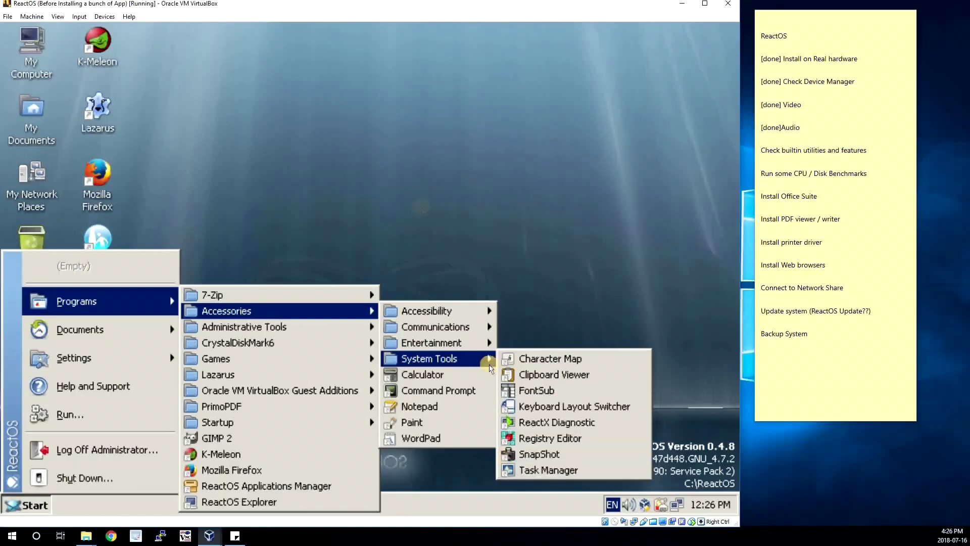
pyautogui.click(526, 478)
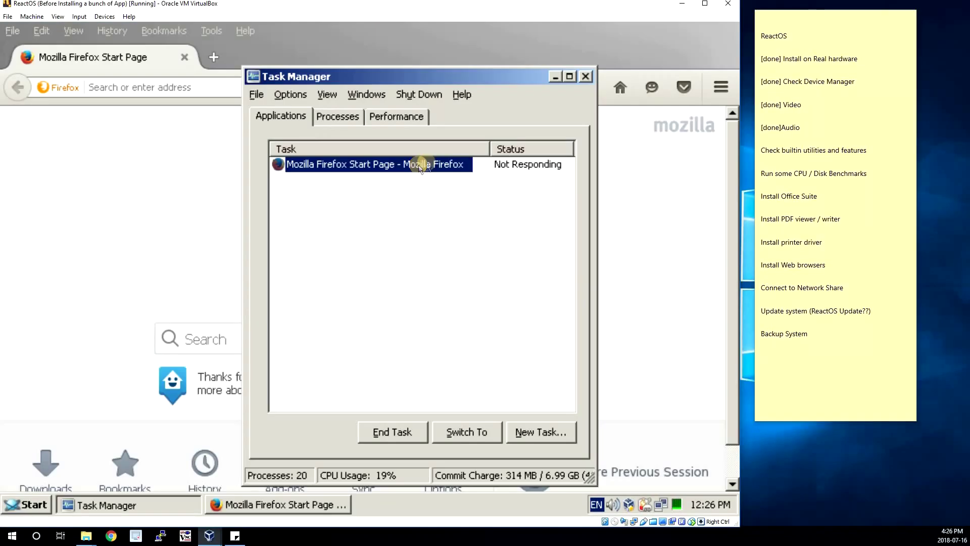
pyautogui.click(354, 119)
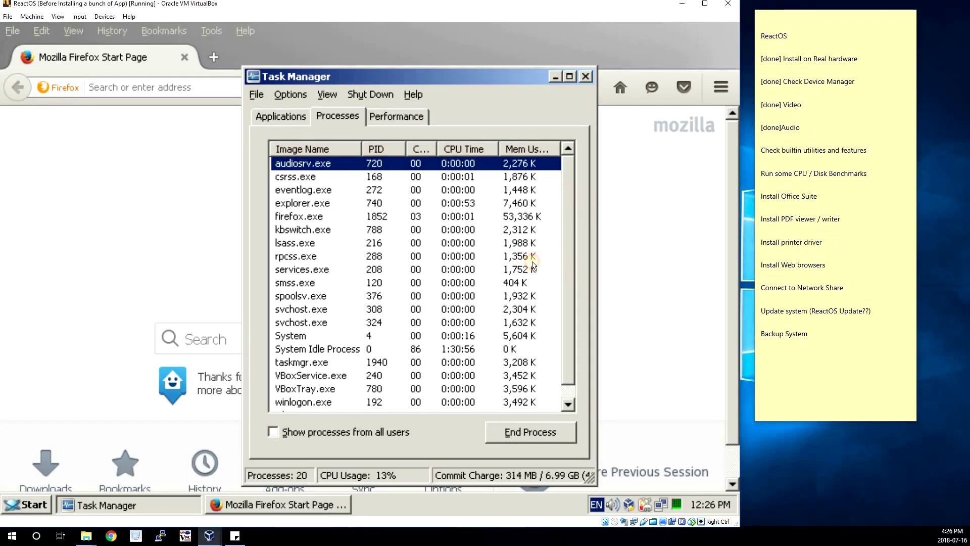
pyautogui.click(274, 431)
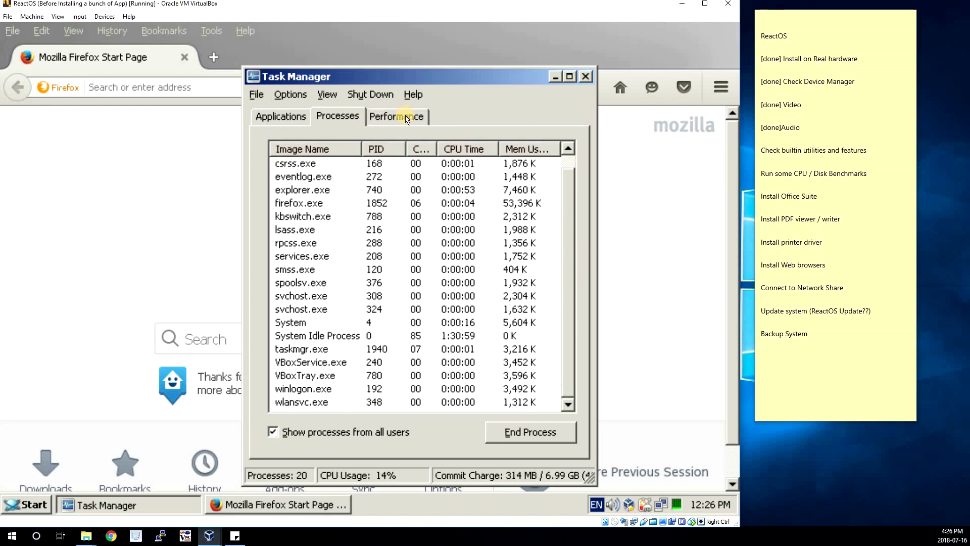
pyautogui.hotkey('ctrl', 'Tab')
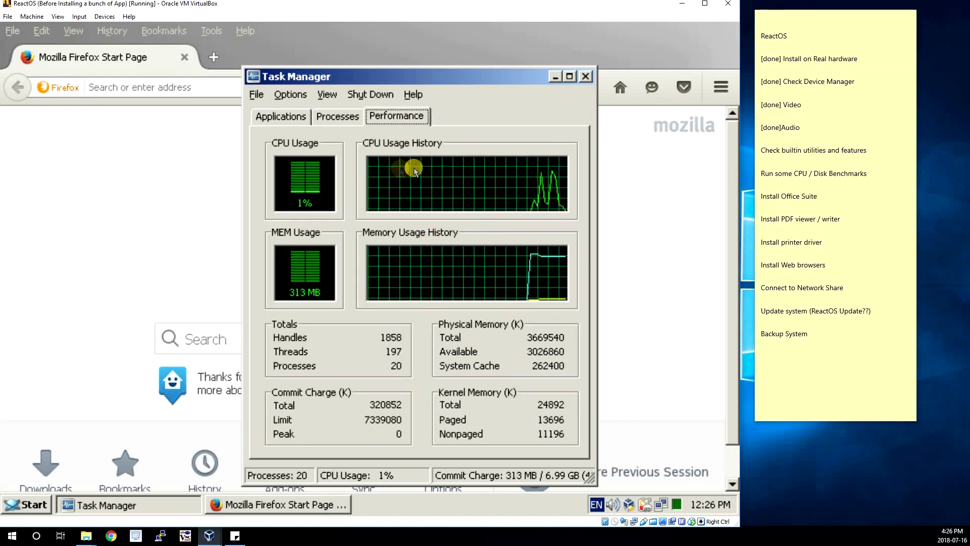
# Step: Examine the view and shutdown options that Task Manager offers without choosing any
pyautogui.click(326, 95)
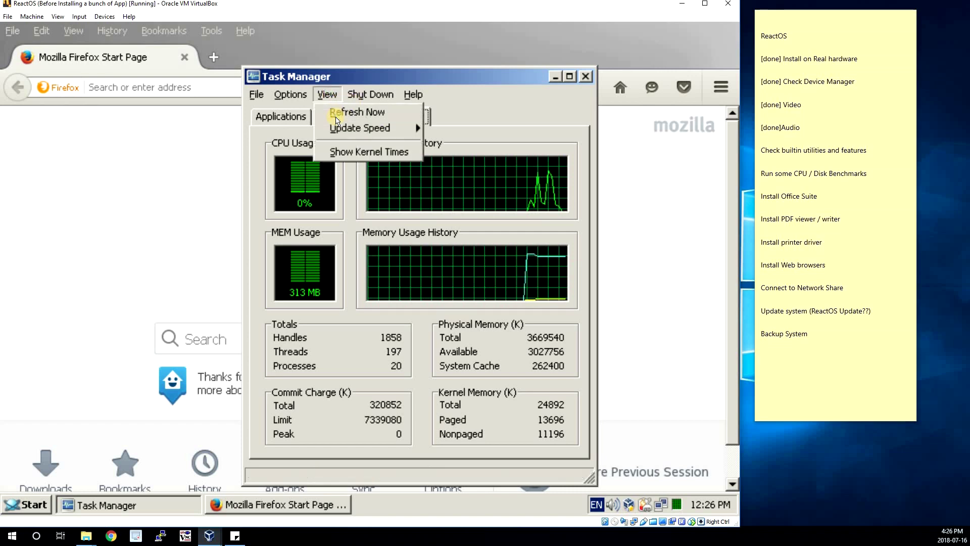
pyautogui.click(326, 95)
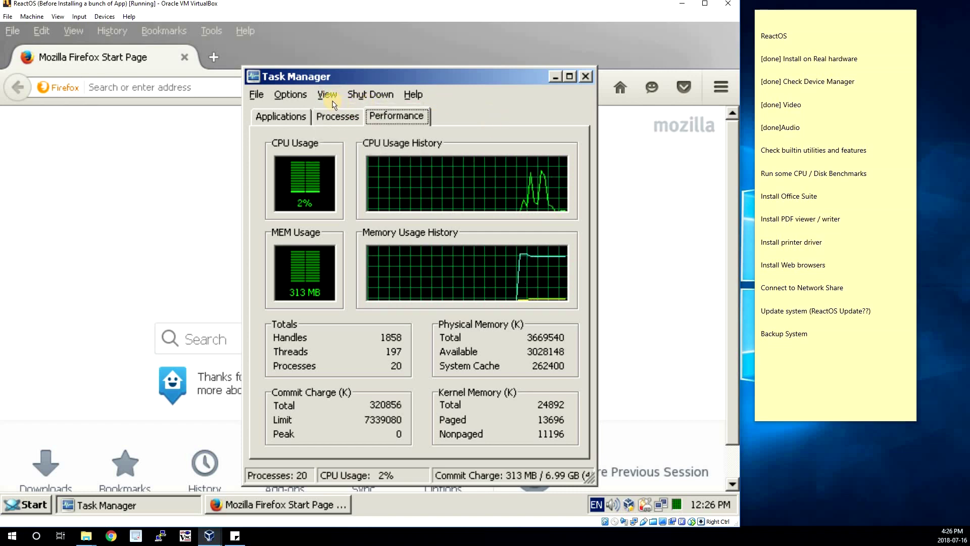
pyautogui.click(327, 94)
pyautogui.moveTo(371, 95)
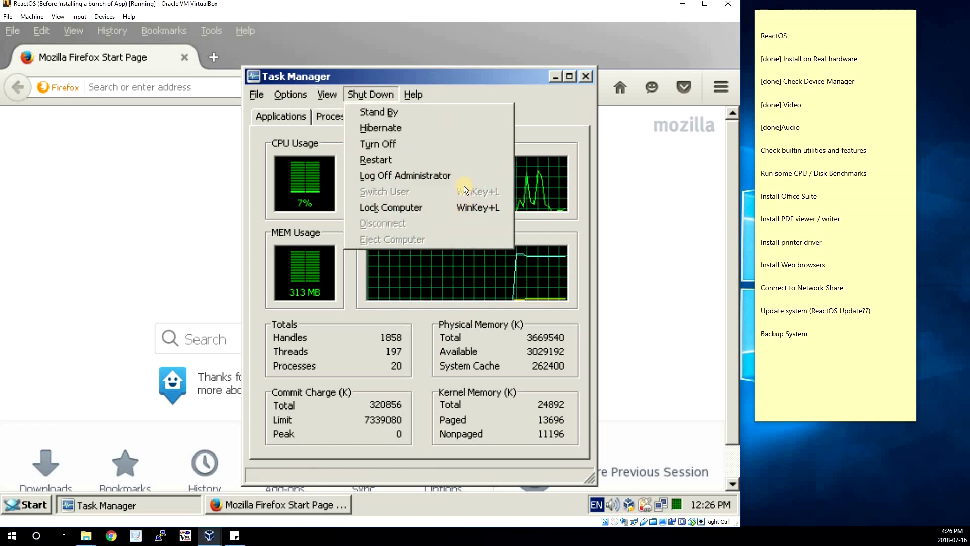
pyautogui.click(465, 186)
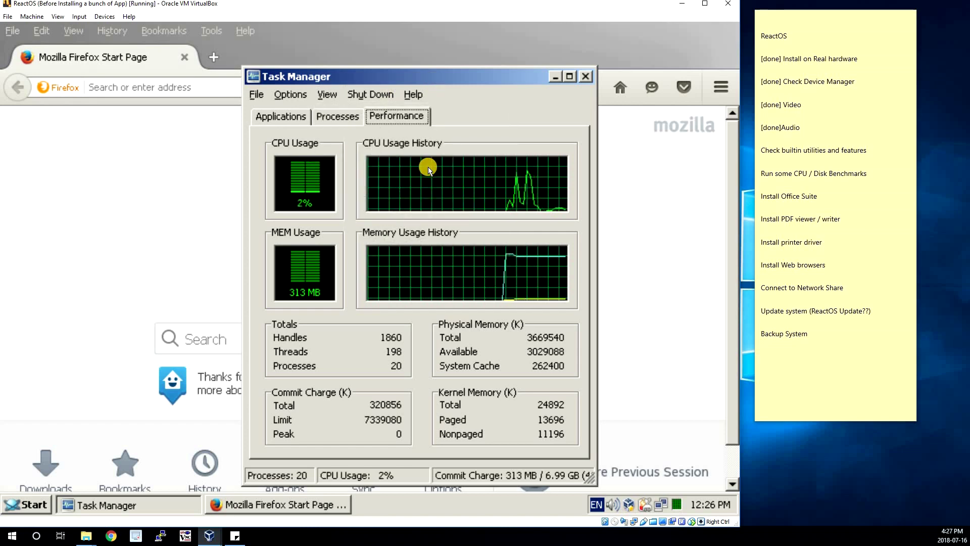
# Step: Examine the running processes in Task Manager and select lsass.exe
pyautogui.click(343, 124)
pyautogui.click(379, 230)
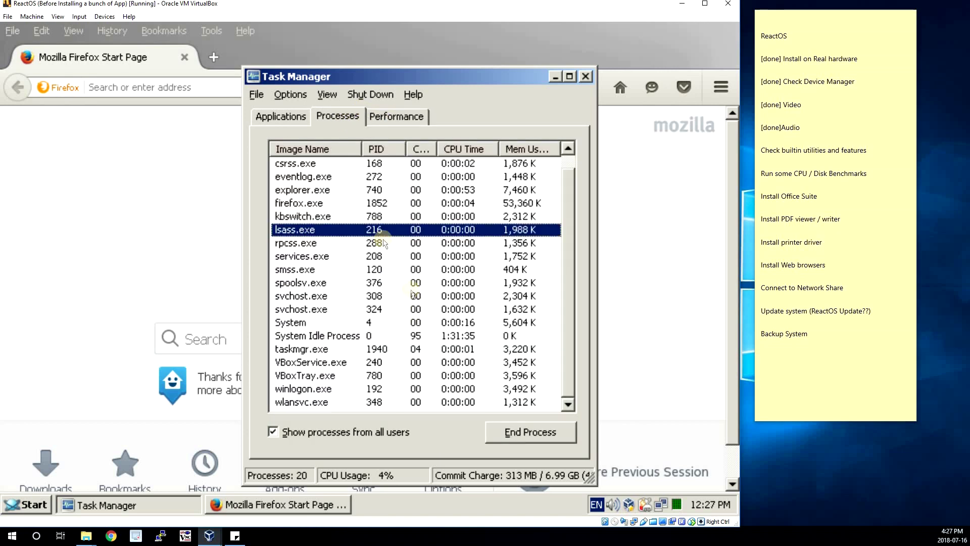
pyautogui.click(273, 121)
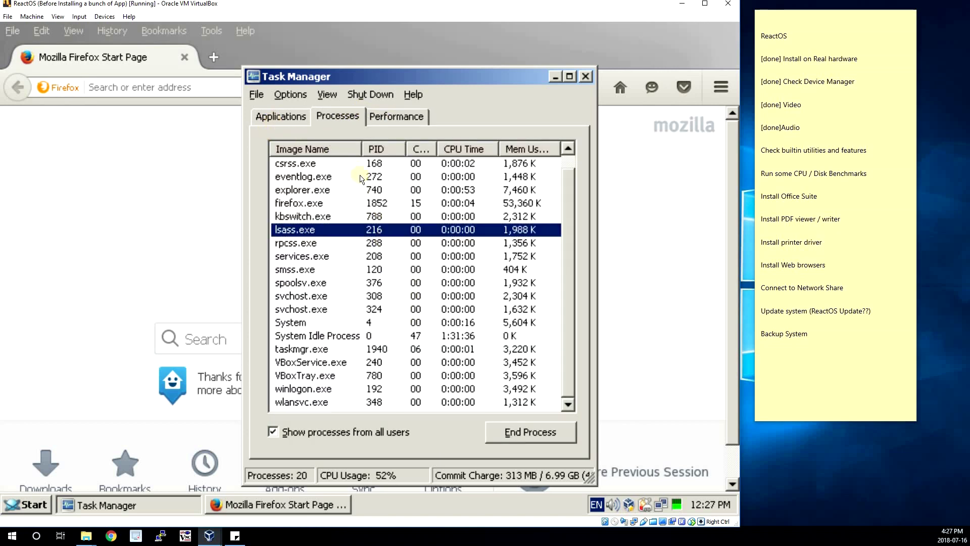
pyautogui.click(335, 120)
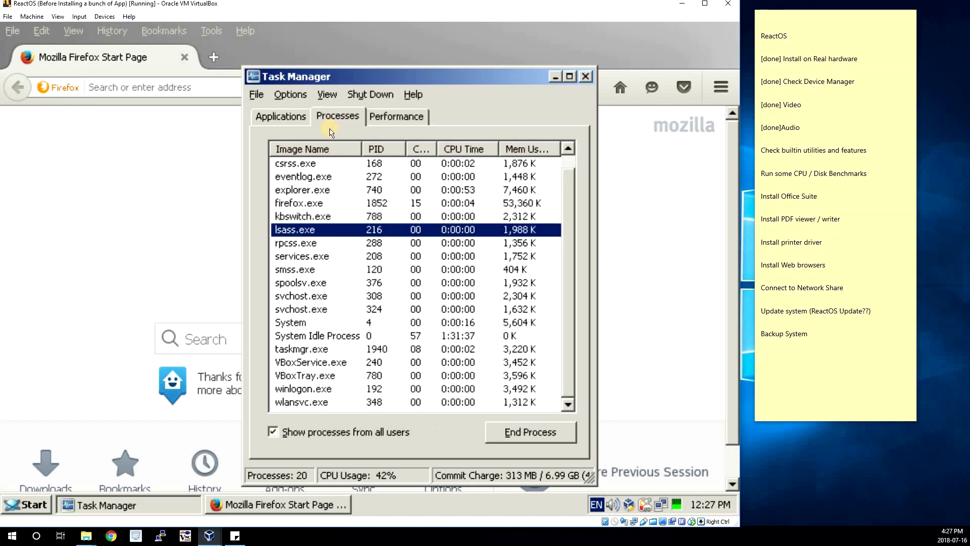
# Step: Switch to the Firefox window and back to Task Manager, and end the Mozilla Firefox task
pyautogui.click(268, 506)
pyautogui.click(158, 506)
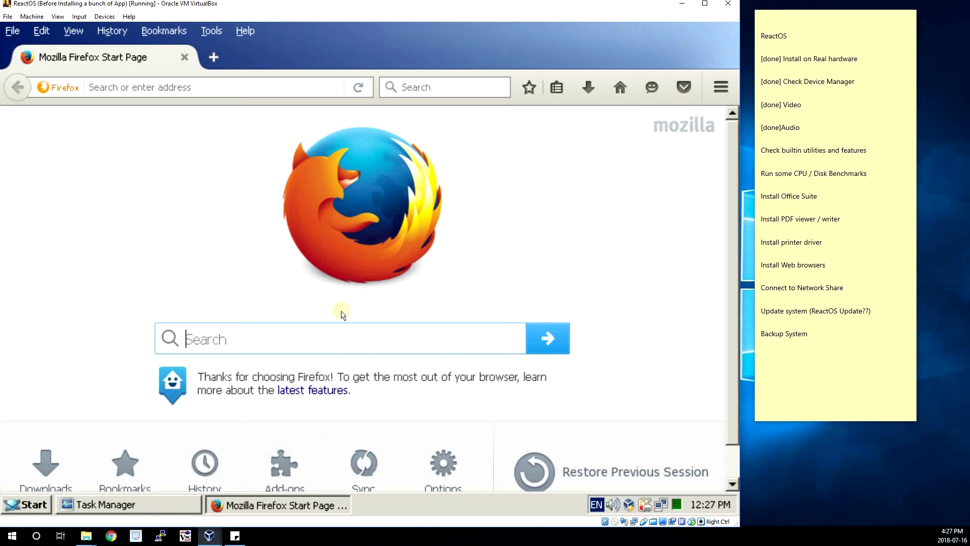
pyautogui.click(284, 118)
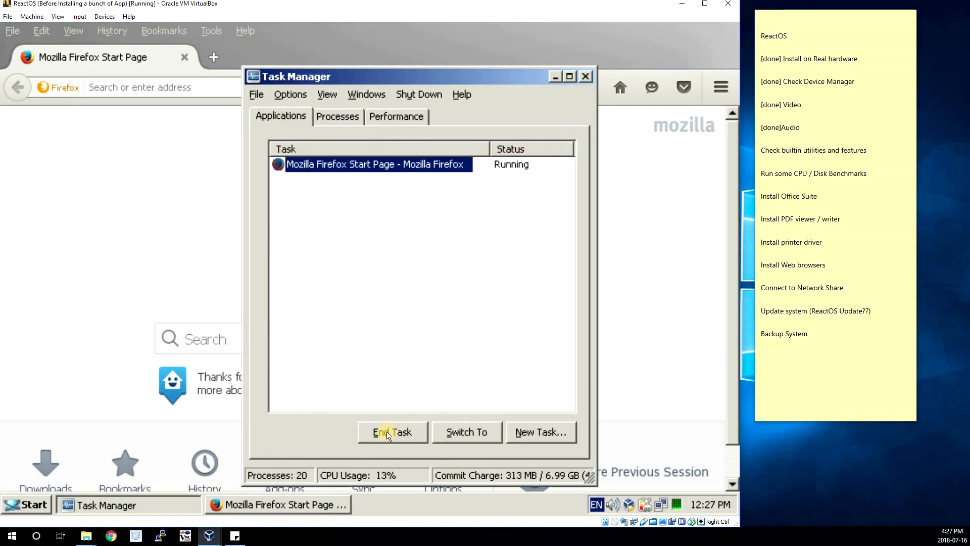
pyautogui.click(398, 428)
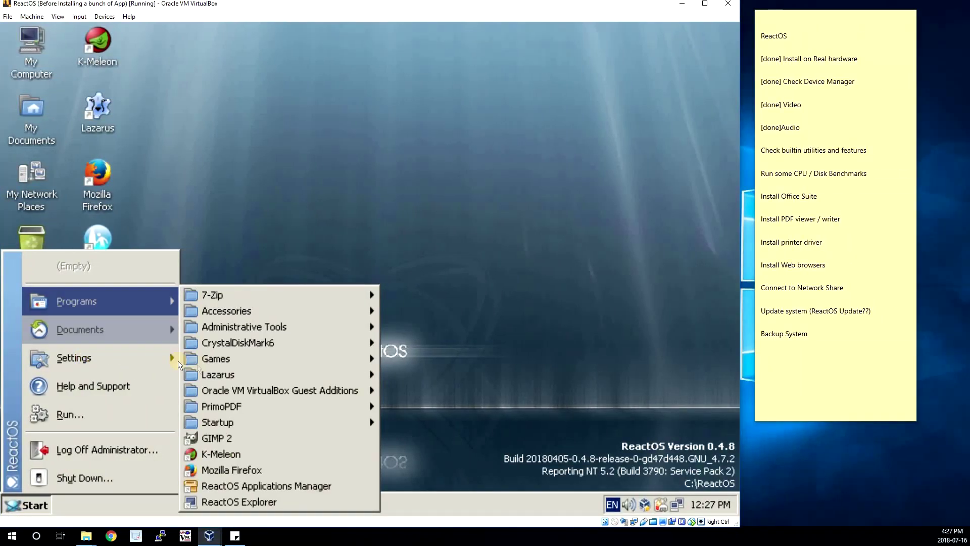
# Step: Open Add/Remove Programs from the Control Panel and reposition the ReactOS Applications Manager window
pyautogui.moveTo(369, 358)
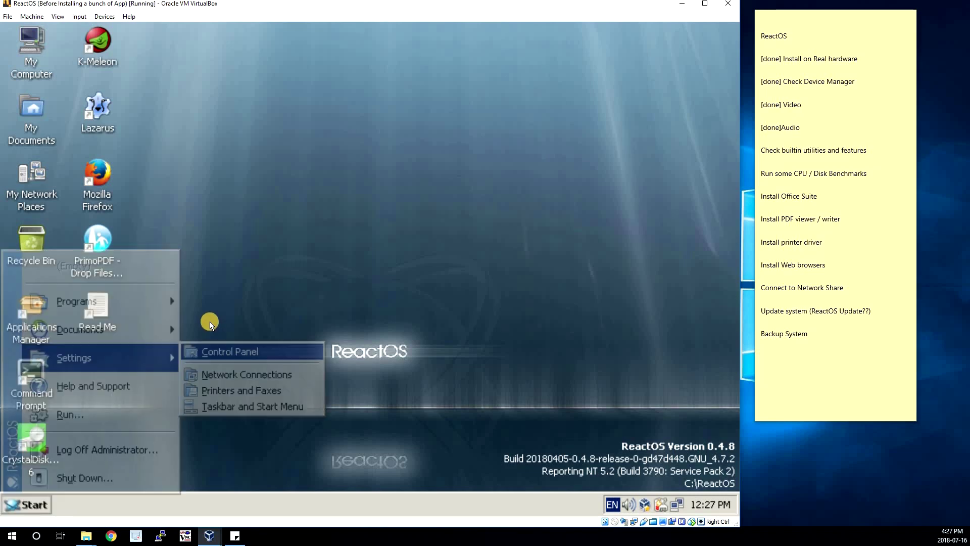
pyautogui.click(218, 351)
pyautogui.doubleClick(238, 240)
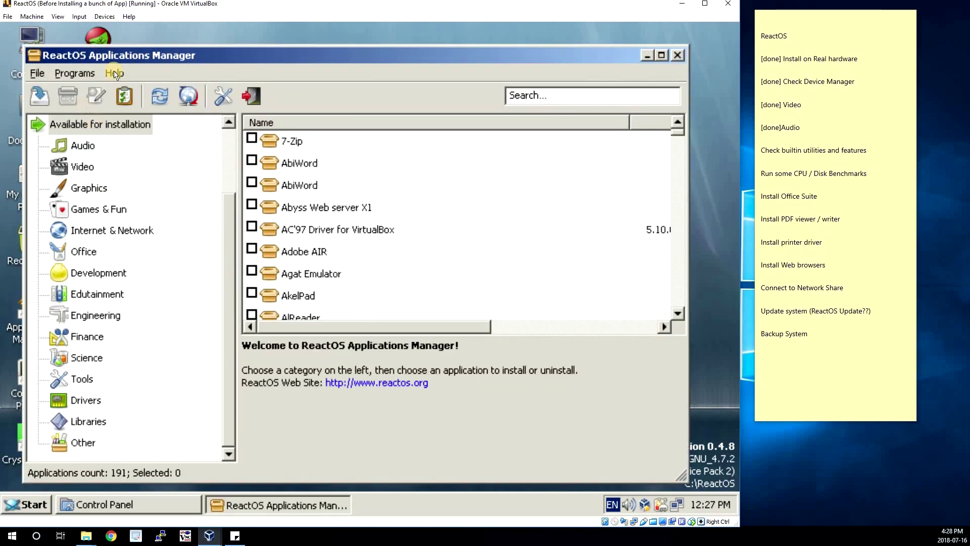
pyautogui.moveTo(267, 54); pyautogui.dragTo(365, 44)
pyautogui.moveTo(280, 55); pyautogui.dragTo(194, 64)
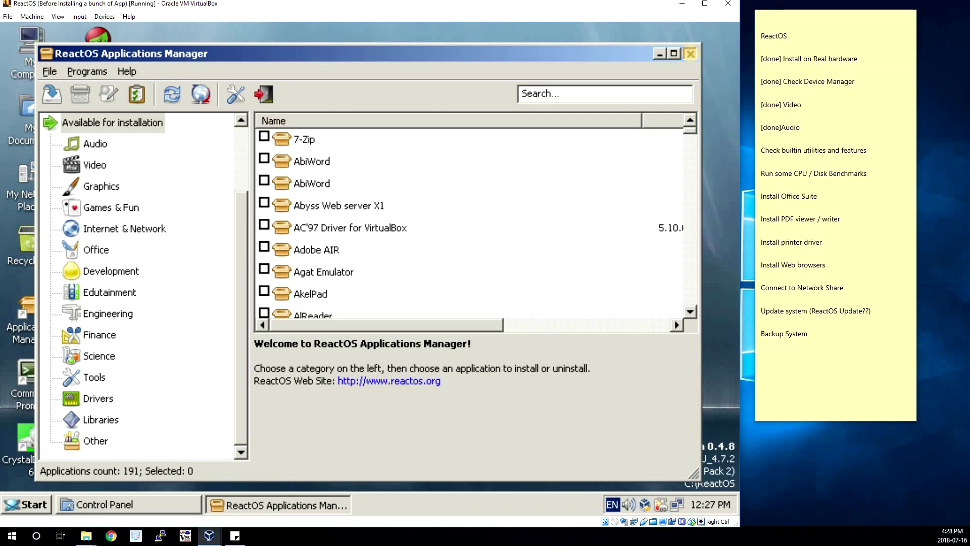
# Step: Close ReactOS Applications Manager and open the ReactOS Service Manager from the Administrative Tools
pyautogui.click(691, 53)
pyautogui.doubleClick(314, 217)
pyautogui.doubleClick(247, 218)
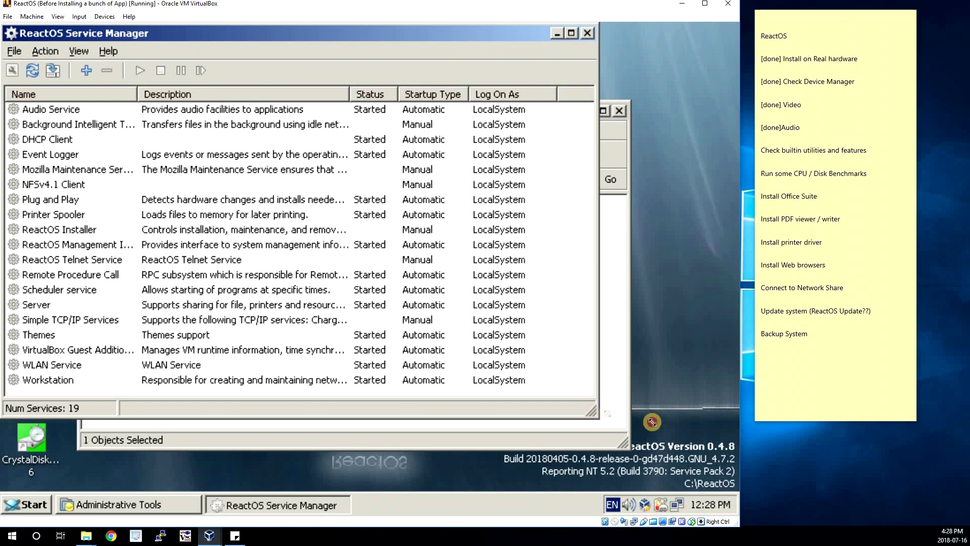
# Step: Open the Event Logger service's properties and examine the different property pages
pyautogui.doubleClick(49, 155)
pyautogui.click(129, 75)
pyautogui.click(190, 75)
pyautogui.click(130, 75)
pyautogui.click(80, 75)
pyautogui.click(191, 75)
pyautogui.click(138, 75)
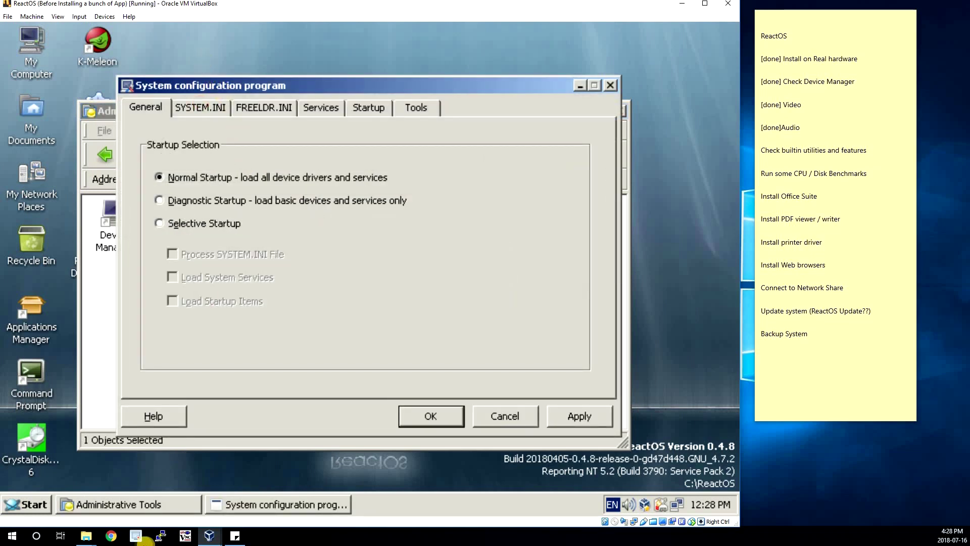
# Step: Open System Configuration on the Windows host by searching for msconfig
pyautogui.click(2, 540)
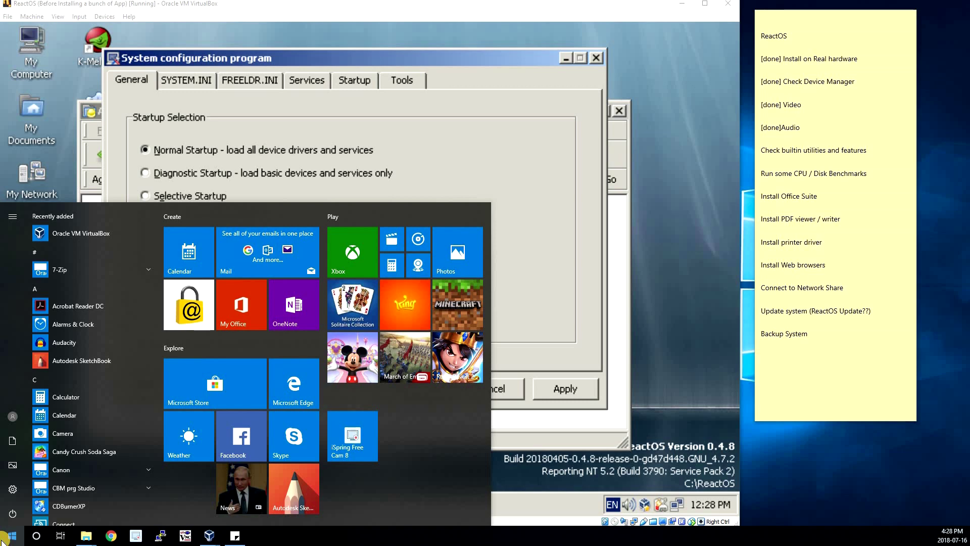
pyautogui.write('ms')
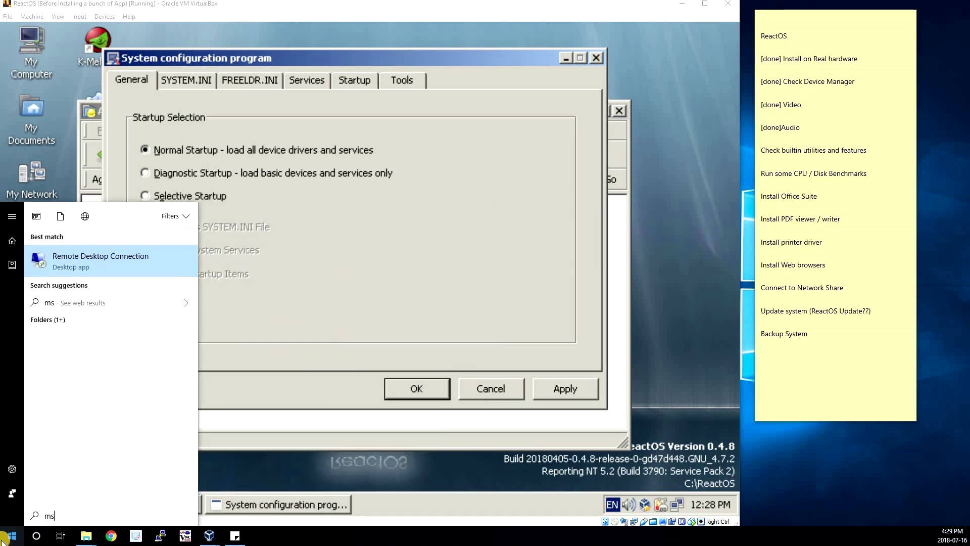
pyautogui.write('config')
pyautogui.press('Return')
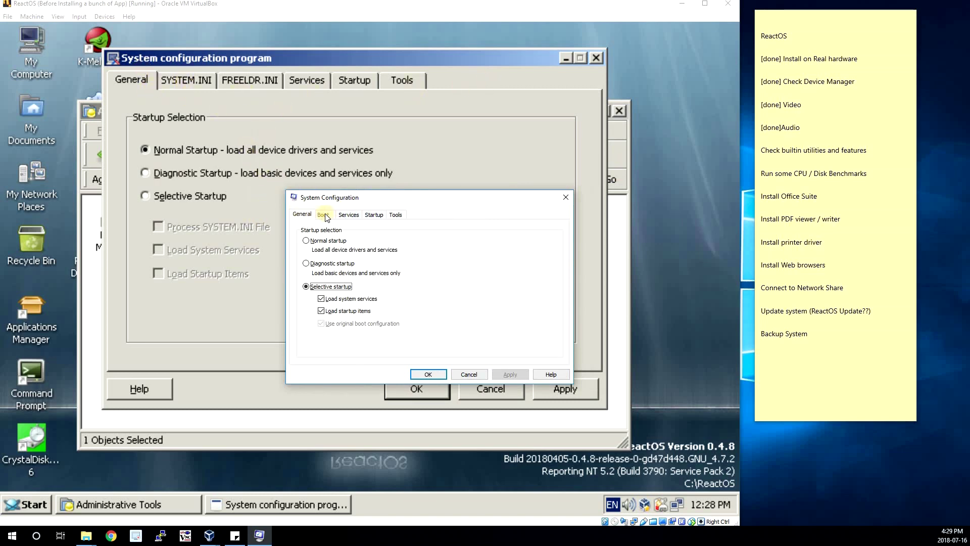
# Step: View the services in the Windows host's System Configuration, close it, and inspect the SYSTEM.INI settings in ReactOS's System configuration program
pyautogui.click(354, 215)
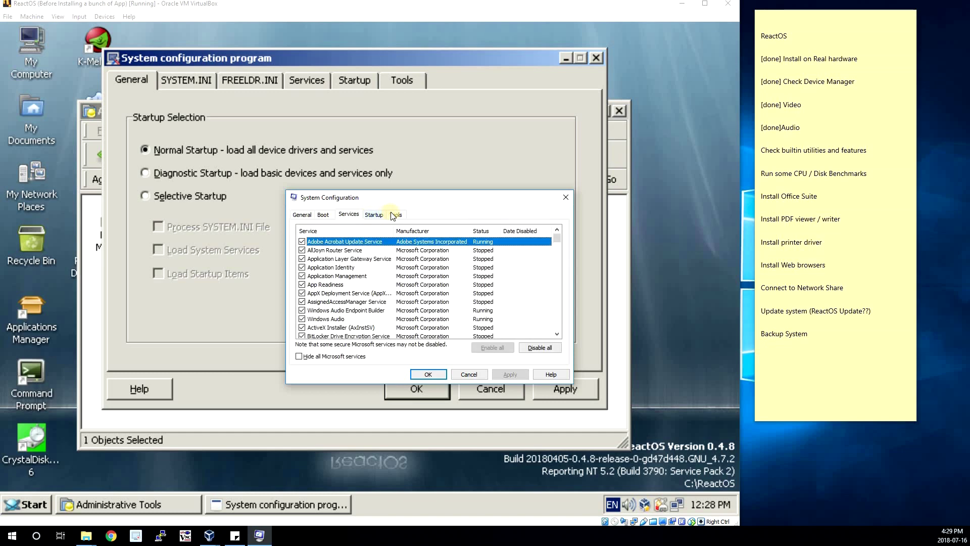
pyautogui.click(566, 197)
pyautogui.click(186, 80)
pyautogui.click(126, 120)
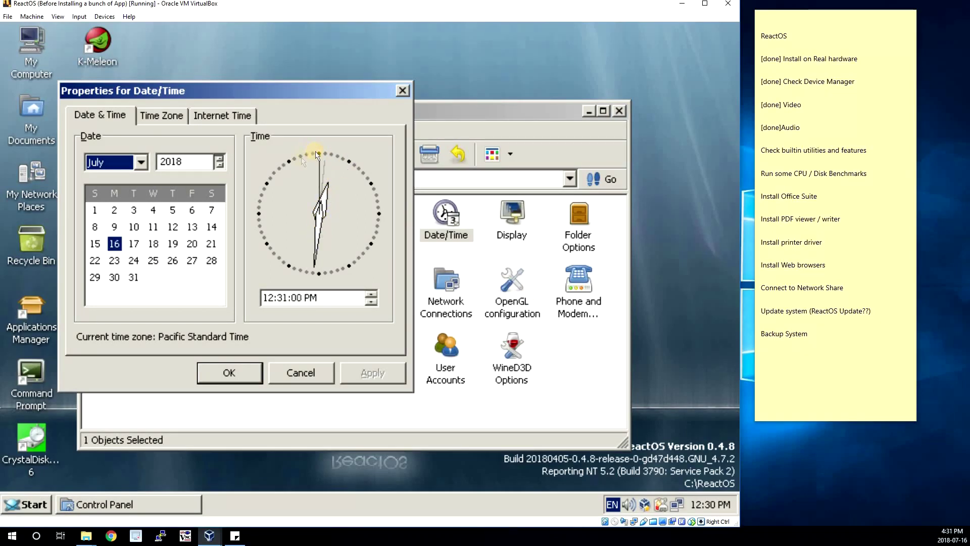
# Step: View the Internet Time settings in the Date/Time properties and close the dialog
pyautogui.click(213, 115)
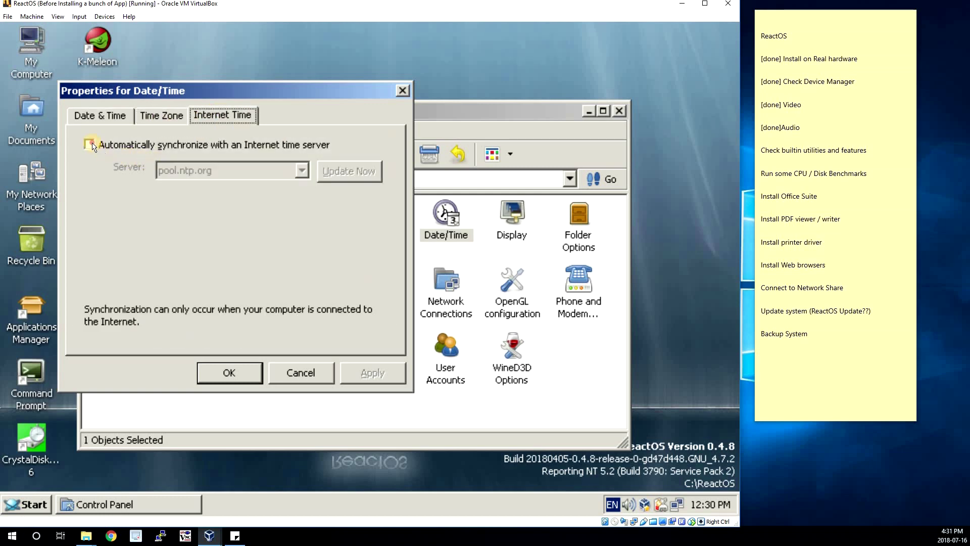
pyautogui.click(237, 373)
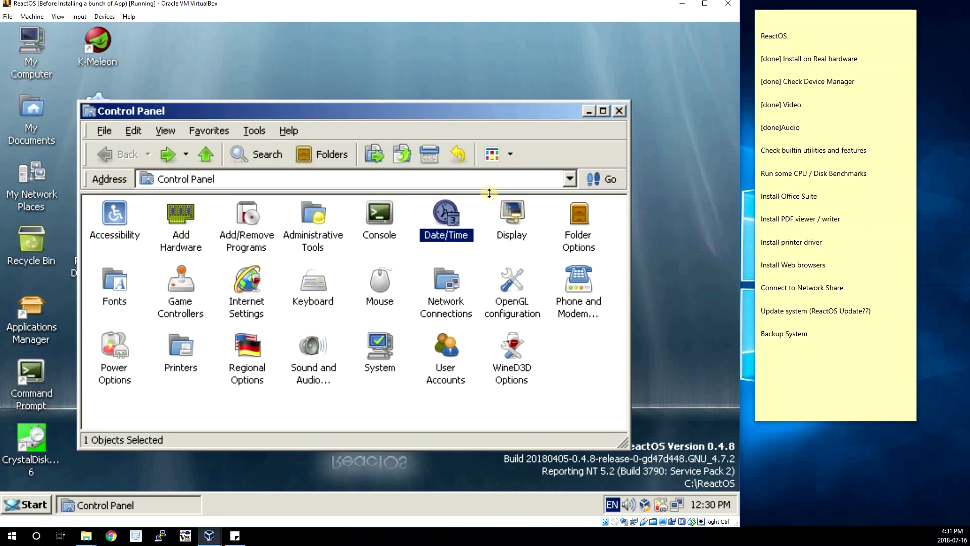
# Step: Open the Display properties from both the Control Panel and the desktop, compare the two dialogs, and close them
pyautogui.doubleClick(510, 213)
pyautogui.click(502, 64)
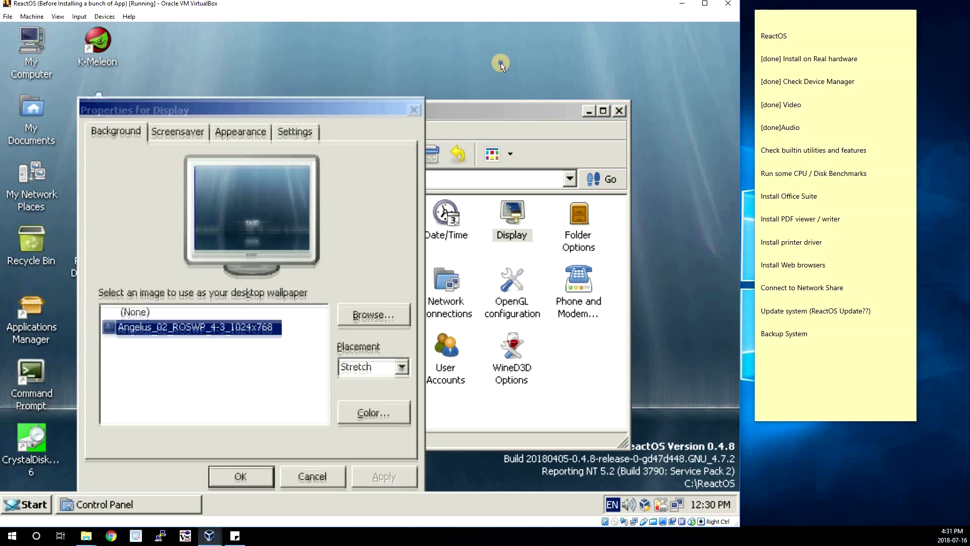
pyautogui.rightClick(501, 63)
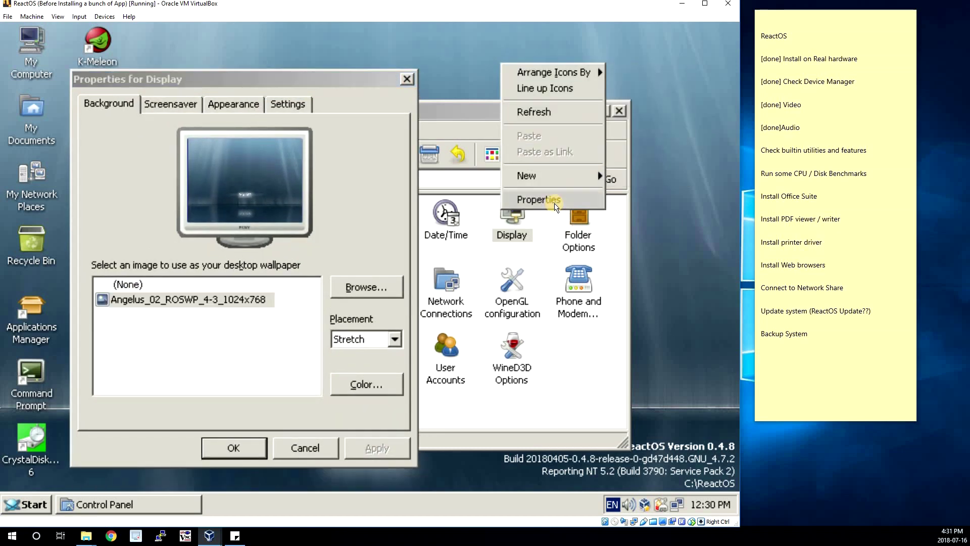
pyautogui.click(554, 201)
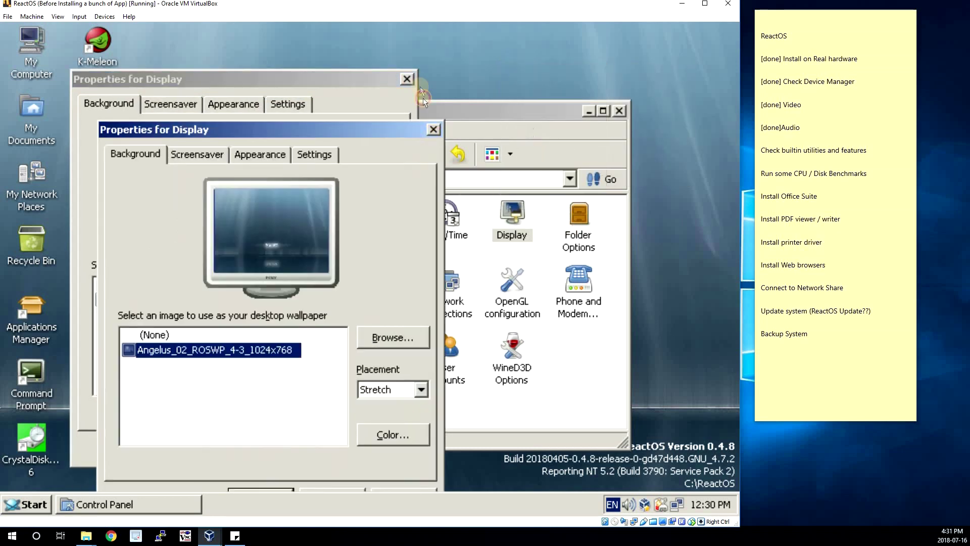
pyautogui.click(433, 129)
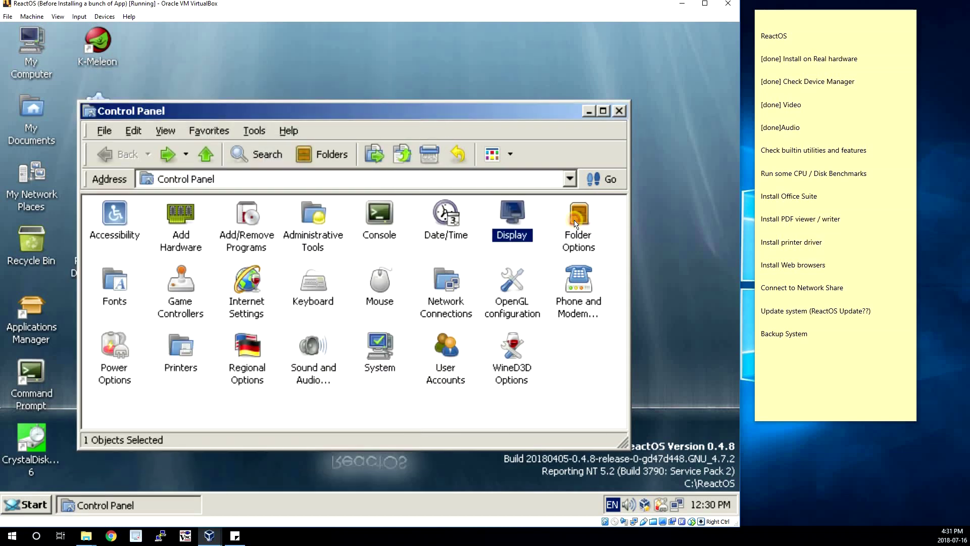
# Step: Apply Do not show hidden files and folders in Folder Options, and switch back to Show hidden files and folders before closing
pyautogui.doubleClick(575, 223)
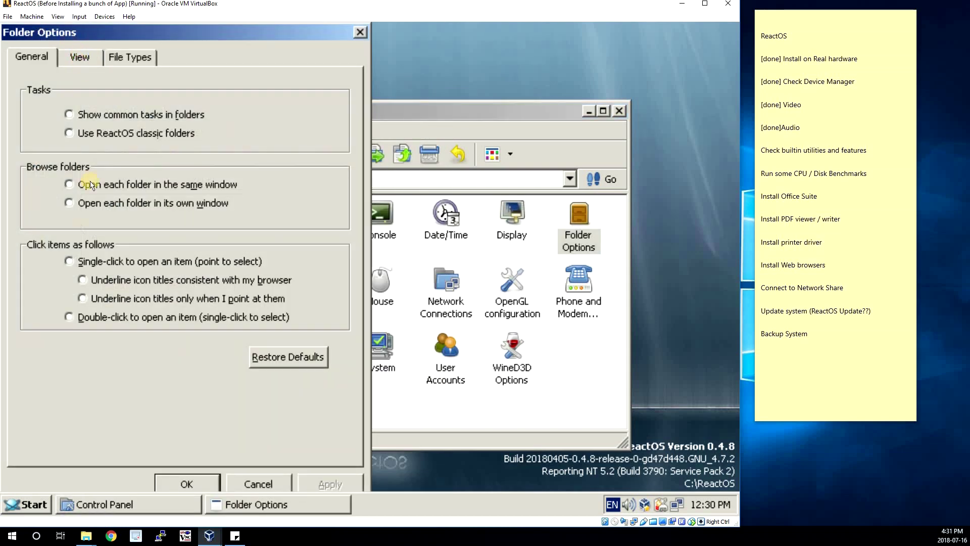
pyautogui.hotkey('ctrl', 'Tab')
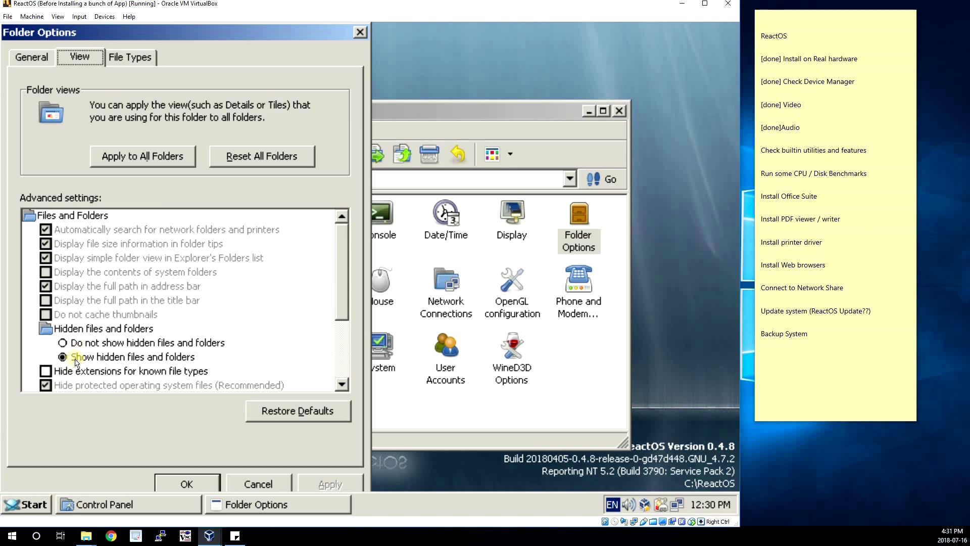
pyautogui.click(70, 360)
pyautogui.click(61, 343)
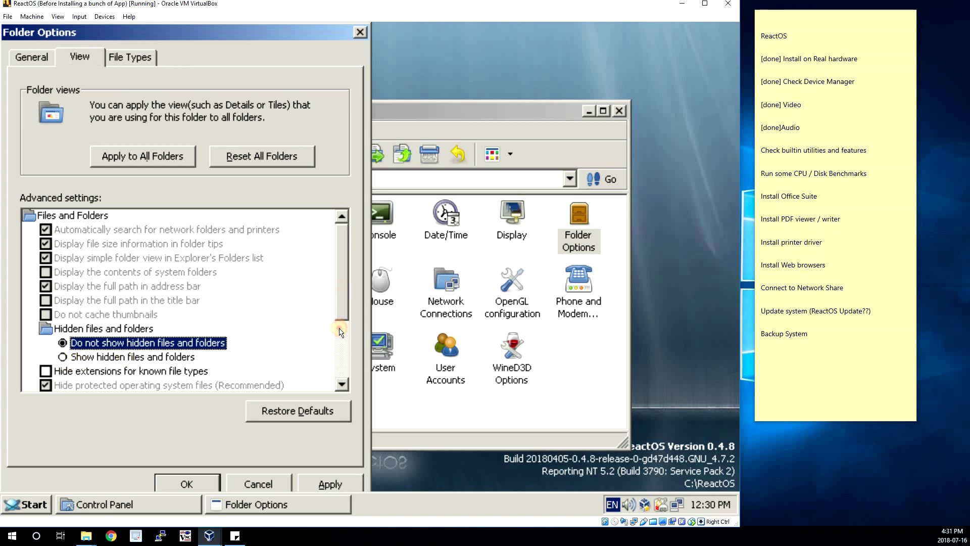
pyautogui.scroll(-2, 24, 290)
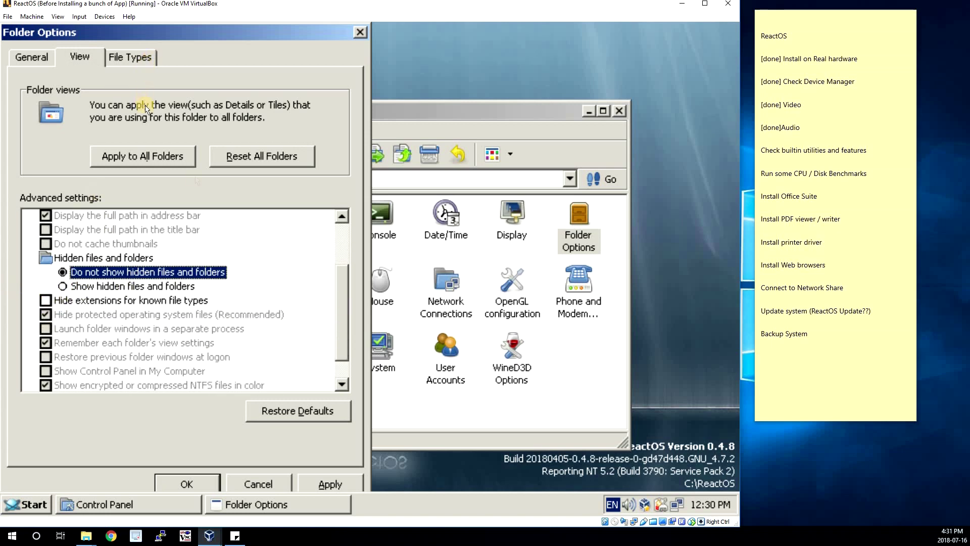
pyautogui.click(330, 484)
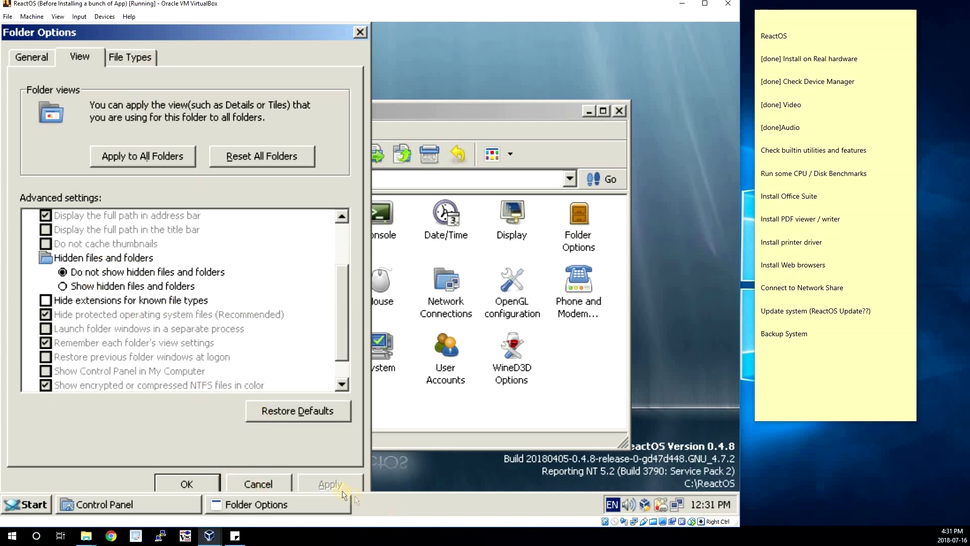
pyautogui.click(324, 483)
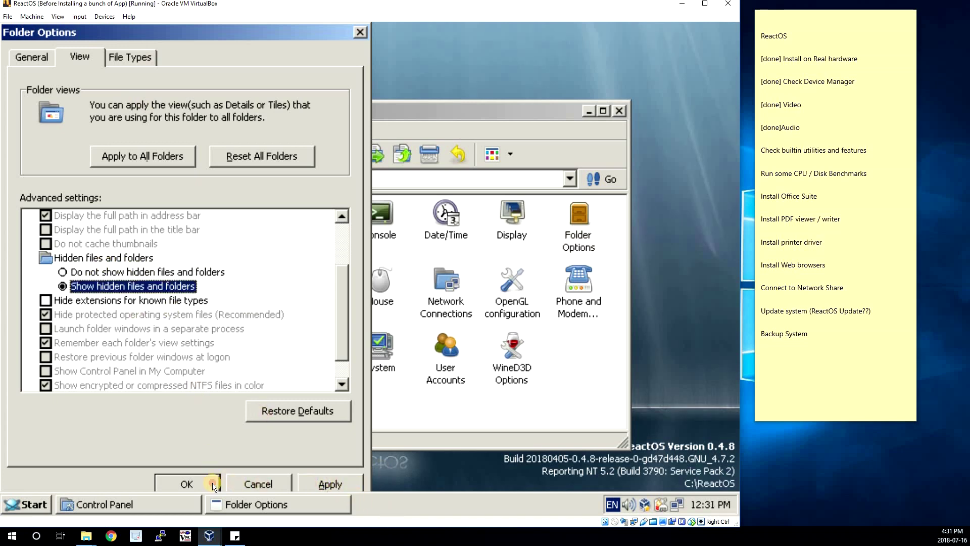
pyautogui.click(214, 485)
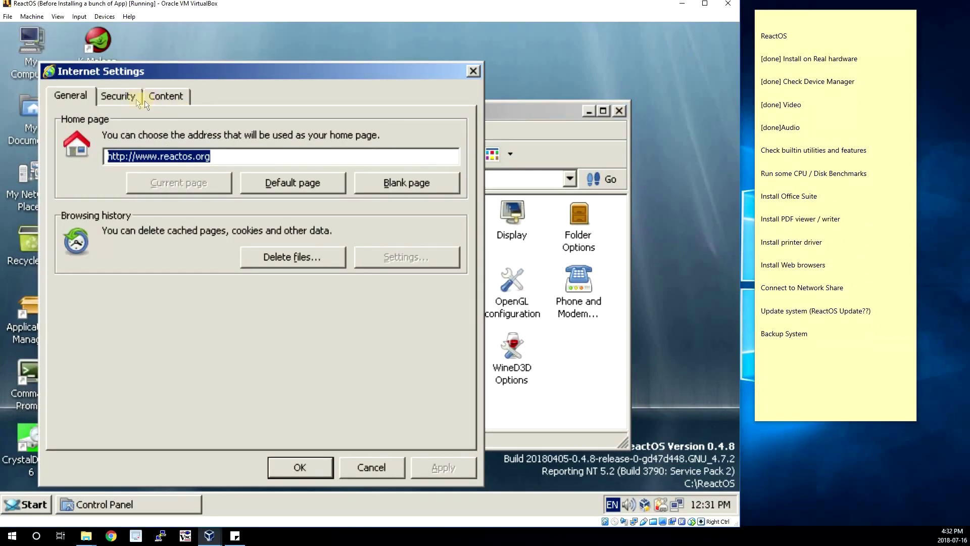
# Step: Examine the security levels of the Local intranet, Trusted sites and Restricted sites zones in Internet Settings, and view the Content settings
pyautogui.click(129, 97)
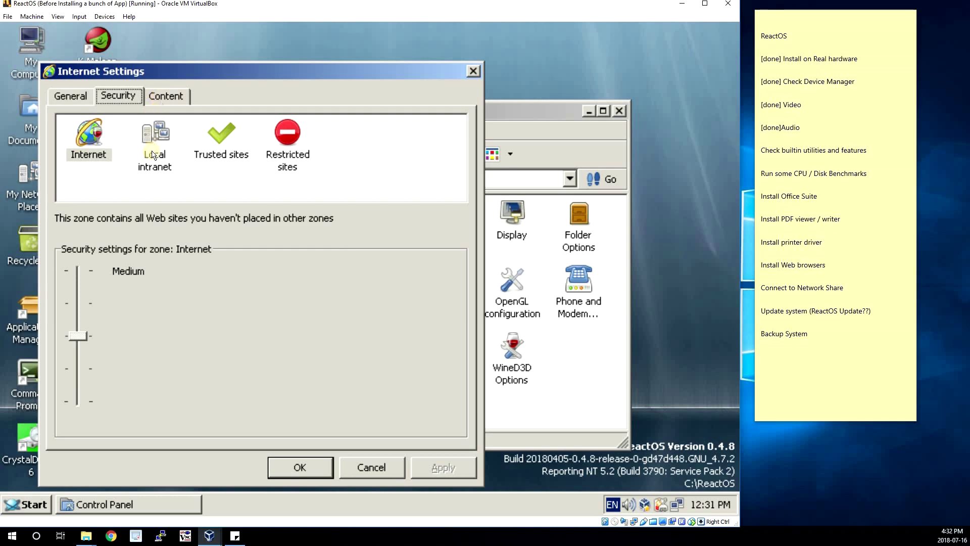
pyautogui.click(171, 151)
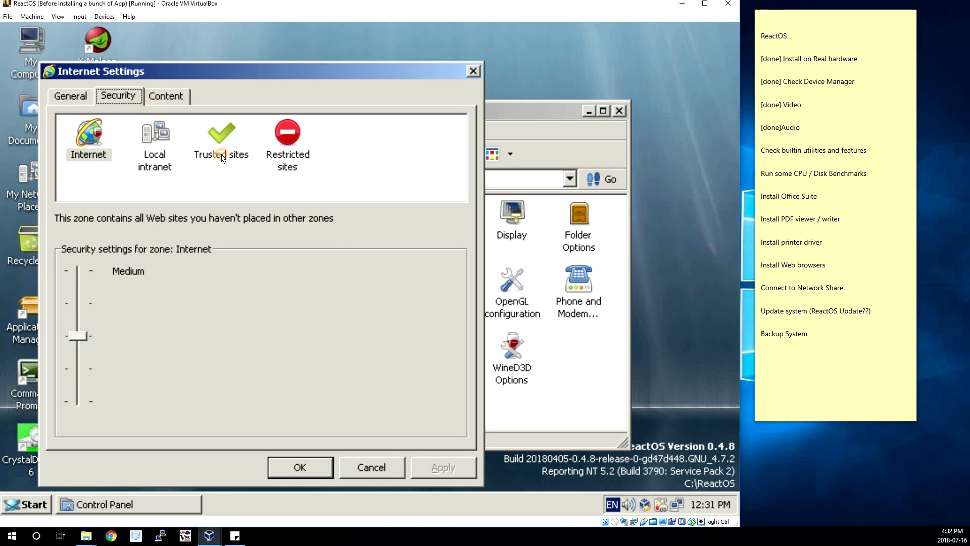
pyautogui.click(270, 154)
pyautogui.click(196, 148)
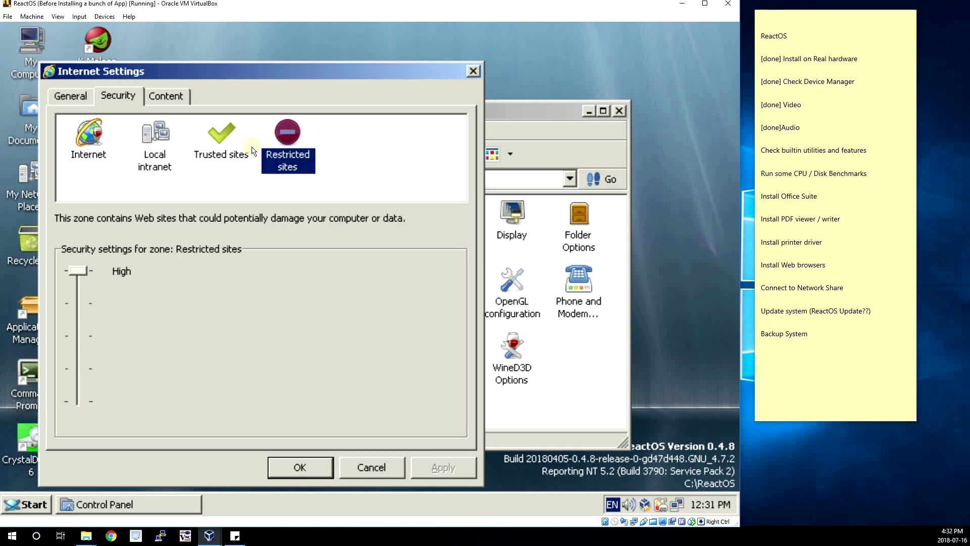
pyautogui.click(282, 147)
pyautogui.click(246, 150)
pyautogui.click(168, 151)
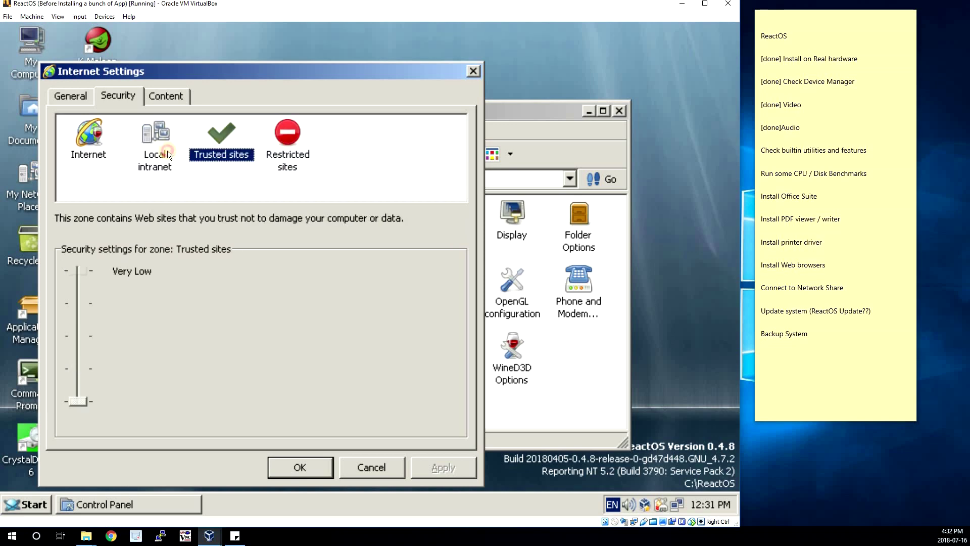
pyautogui.click(144, 146)
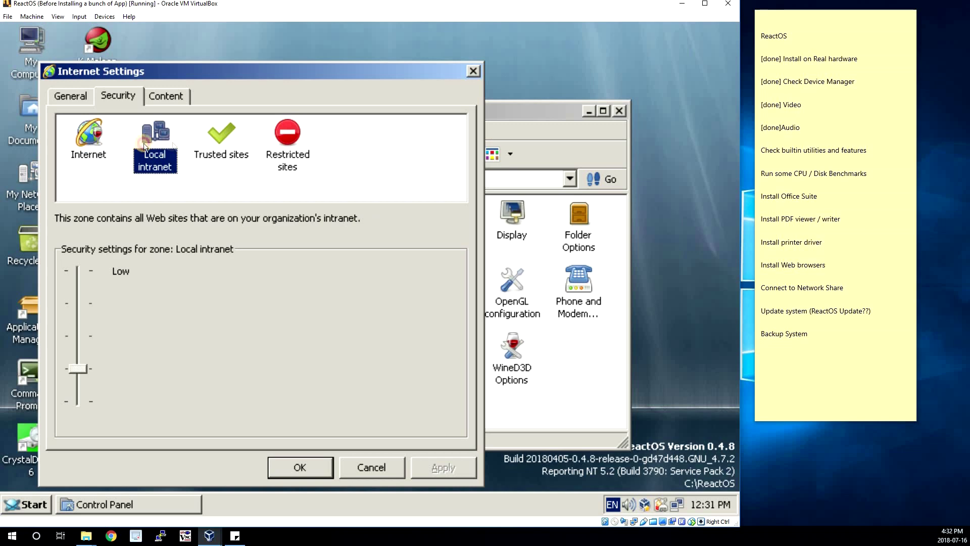
pyautogui.click(230, 156)
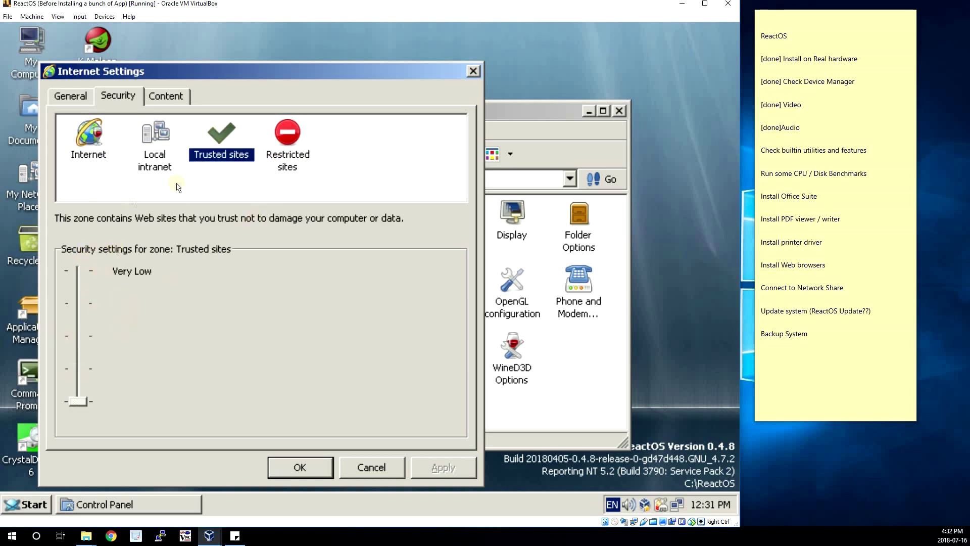
pyautogui.click(298, 149)
pyautogui.click(167, 96)
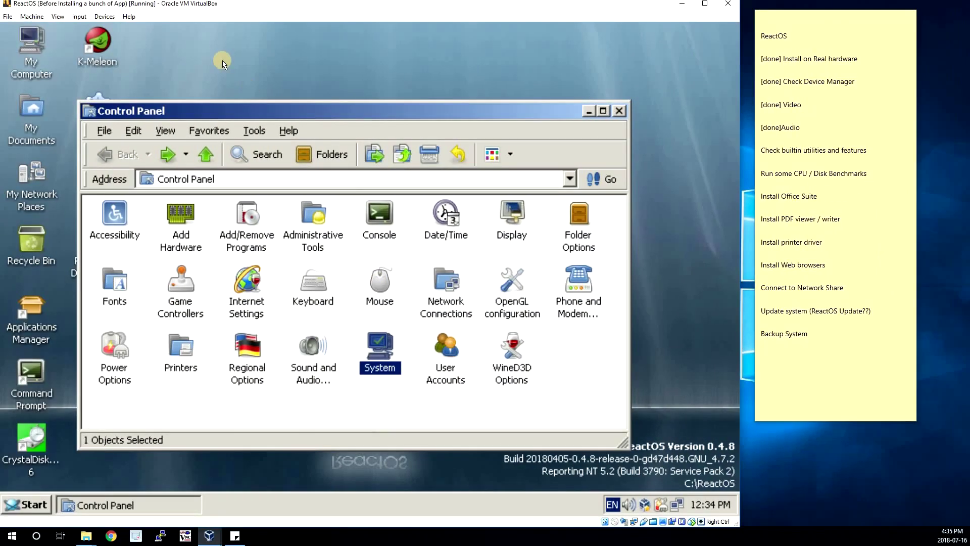
# Step: Open User Accounts from the Control Panel and look through the Administrator account's general, membership and profile properties
pyautogui.doubleClick(401, 350)
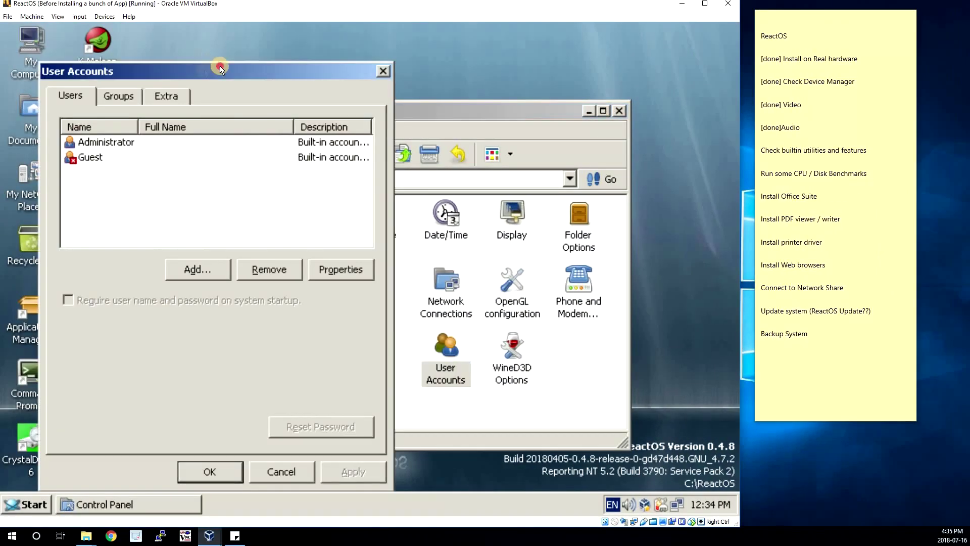
pyautogui.moveTo(223, 141); pyautogui.dragTo(221, 157)
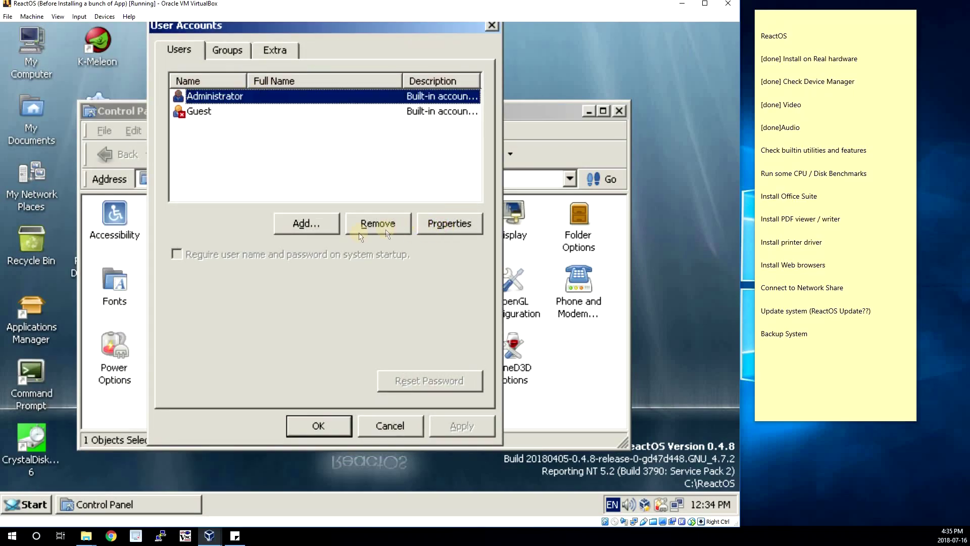
pyautogui.click(440, 223)
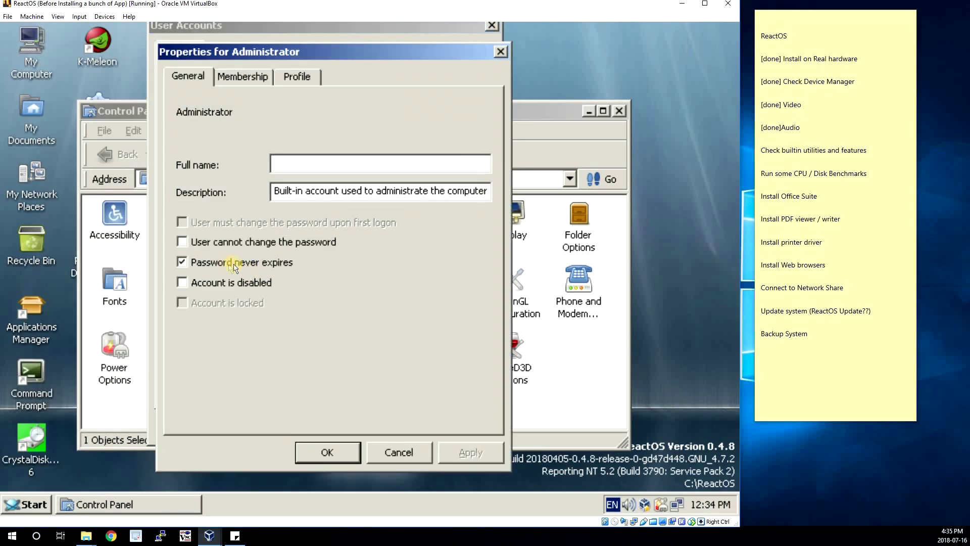
pyautogui.click(250, 76)
pyautogui.hotkey('ctrl', 'Tab')
pyautogui.hotkey('ctrl', 'shift', 'Tab')
pyautogui.press('Return')
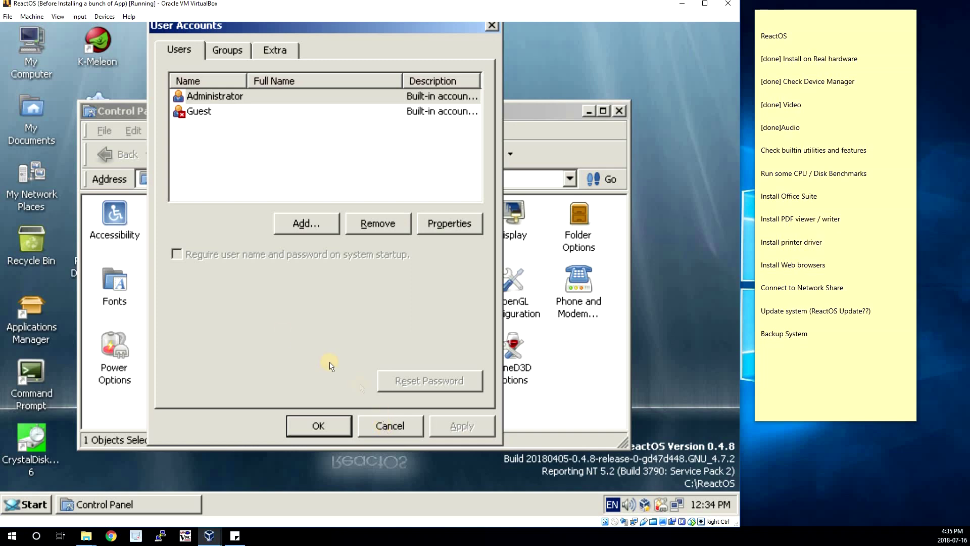
# Step: Recheck the Administrator account's Membership and Profile properties, and close User Accounts
pyautogui.click(206, 118)
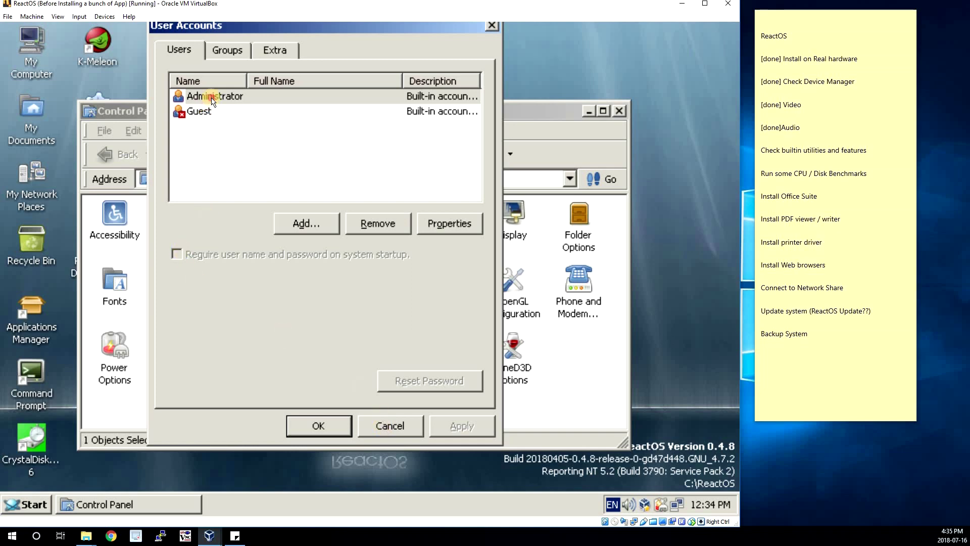
pyautogui.click(180, 255)
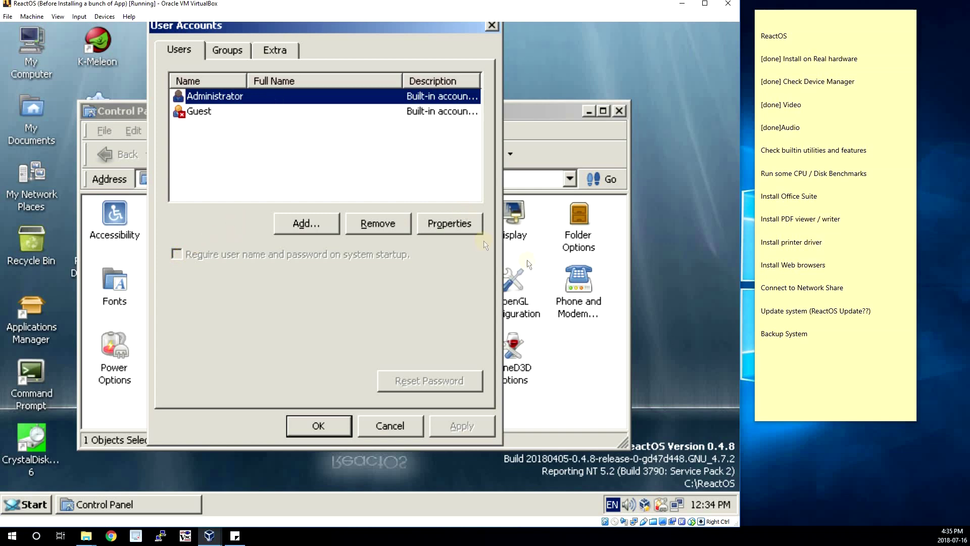
pyautogui.click(431, 225)
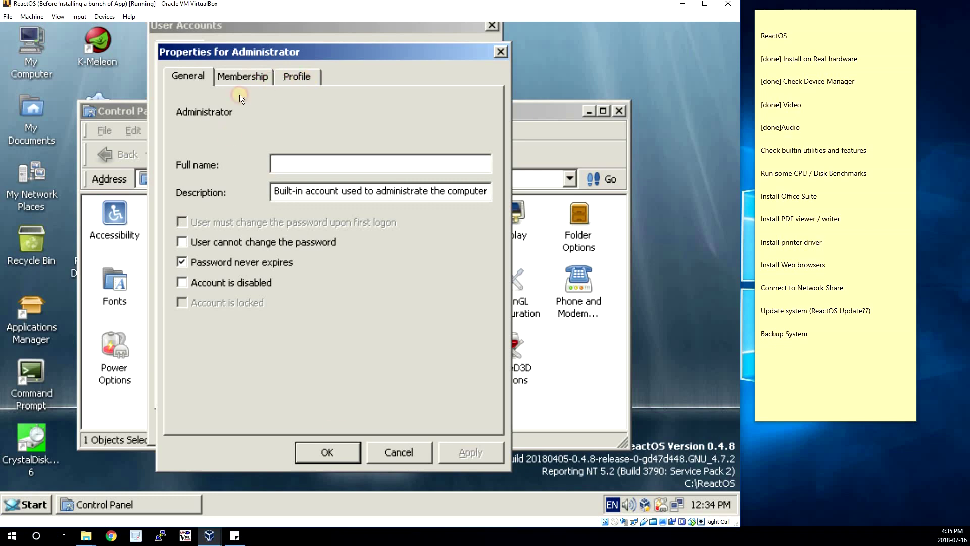
pyautogui.click(243, 77)
pyautogui.click(297, 76)
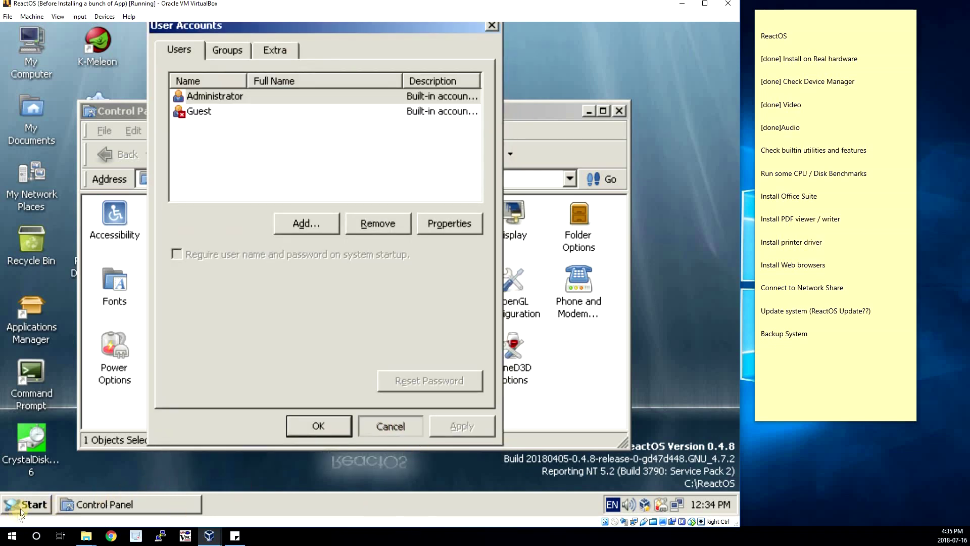
pyautogui.press('Escape')
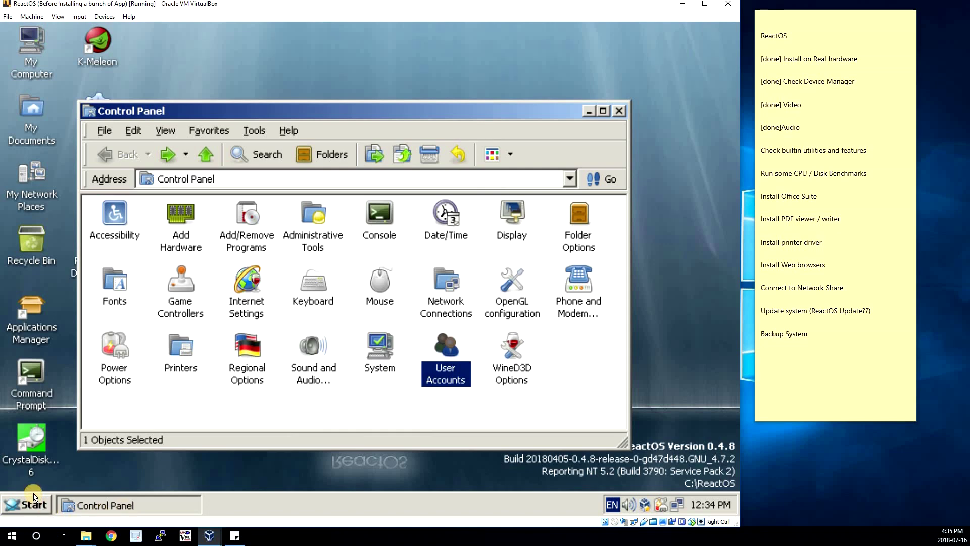
# Step: Check the Start menu for a lock option, and lock the computer through Task Manager
pyautogui.click(34, 498)
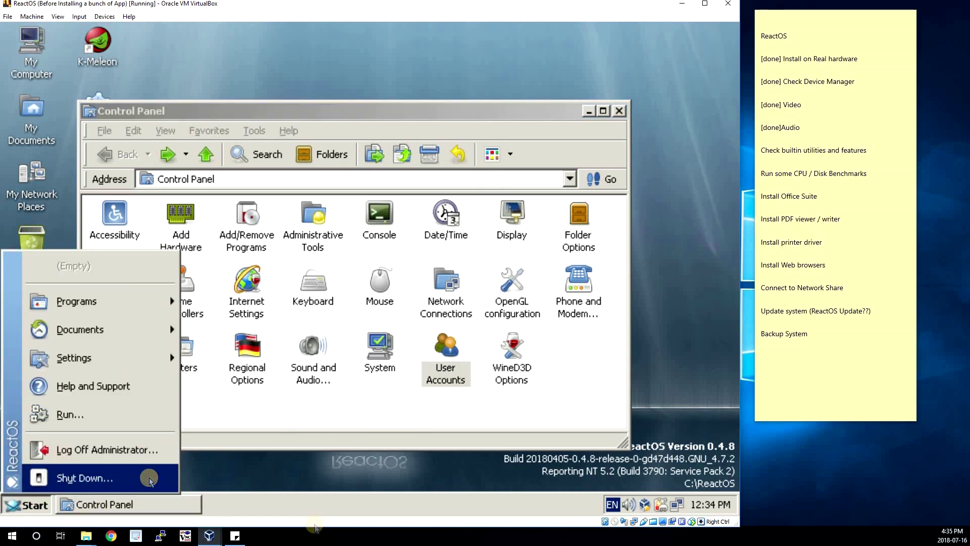
pyautogui.click(393, 477)
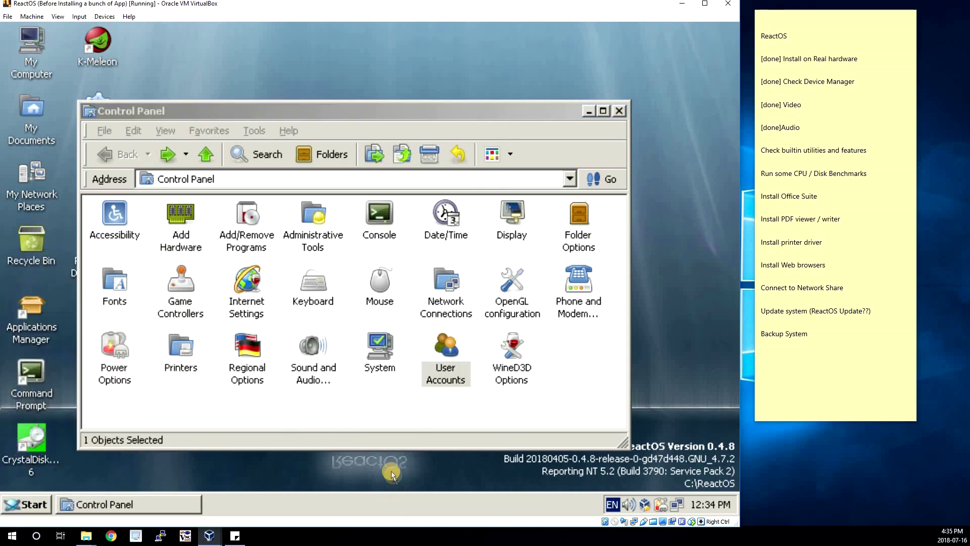
pyautogui.rightClick(393, 504)
pyautogui.click(400, 464)
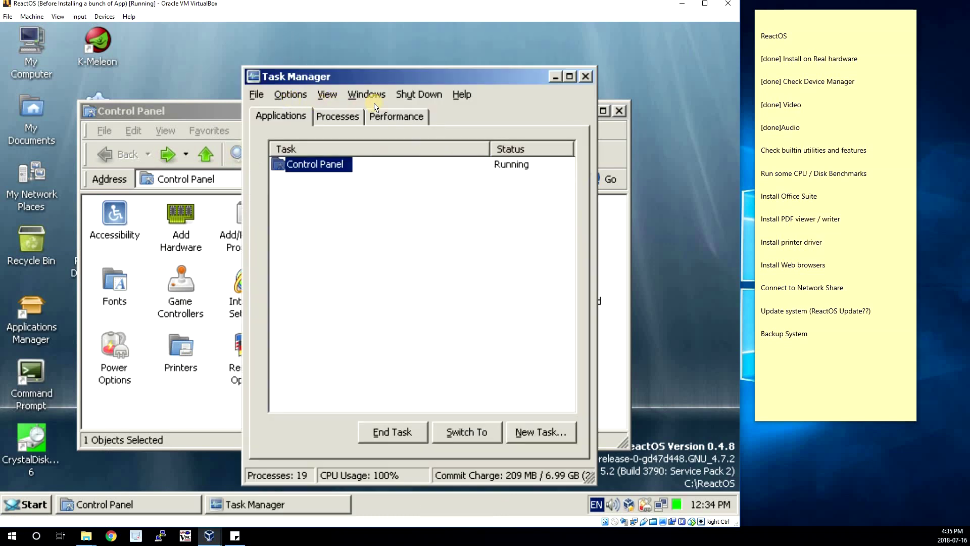
pyautogui.click(416, 99)
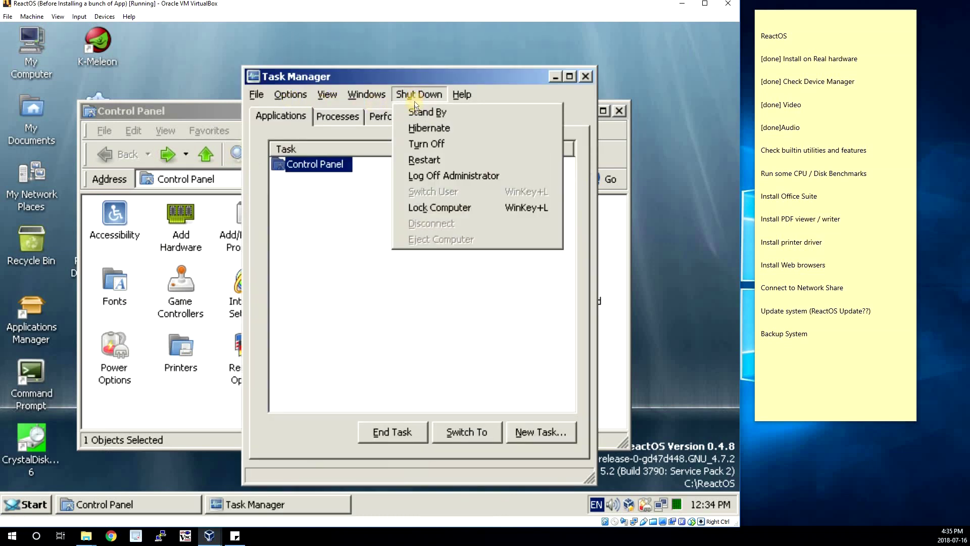
pyautogui.click(438, 208)
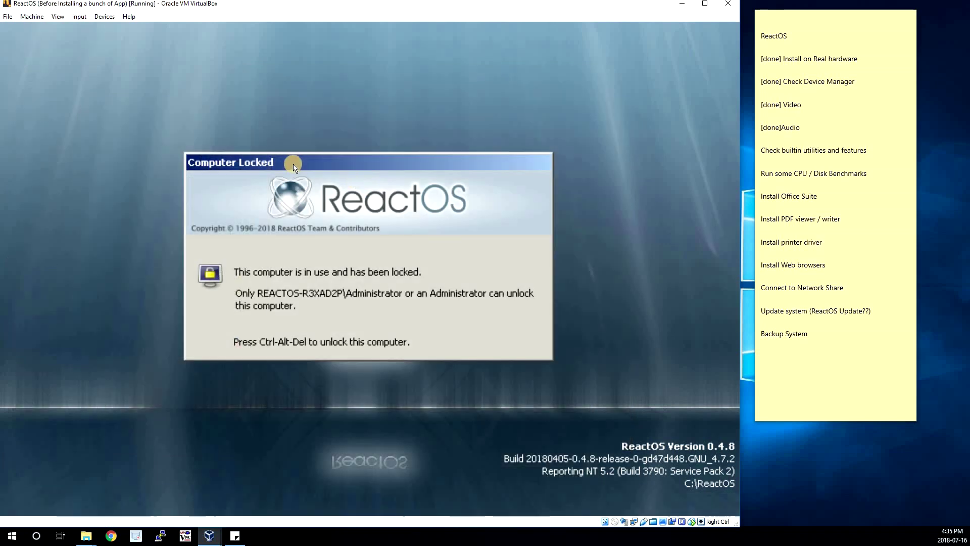
# Step: Send Ctrl-Alt-Del to the virtual machine to open the Unlock Computer dialog
pyautogui.click(7, 16)
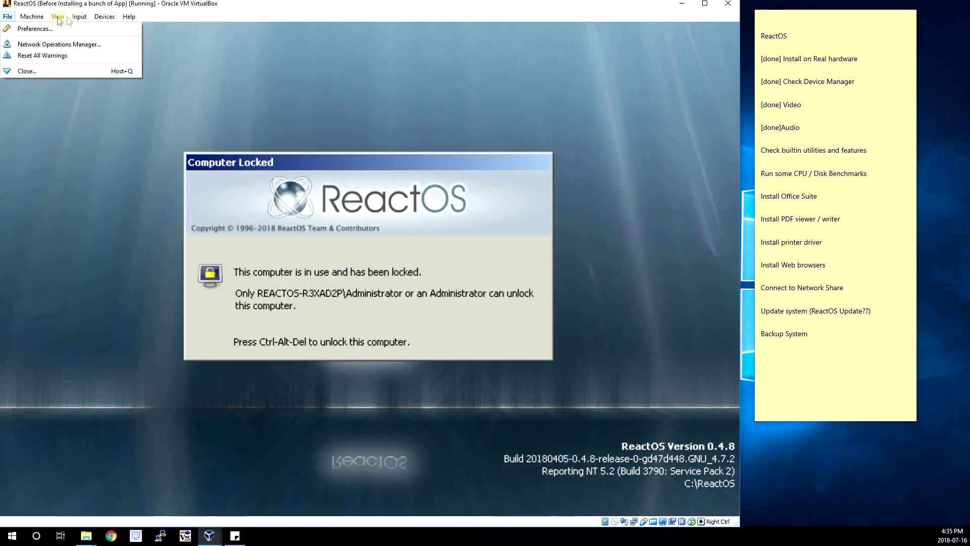
pyautogui.moveTo(58, 16)
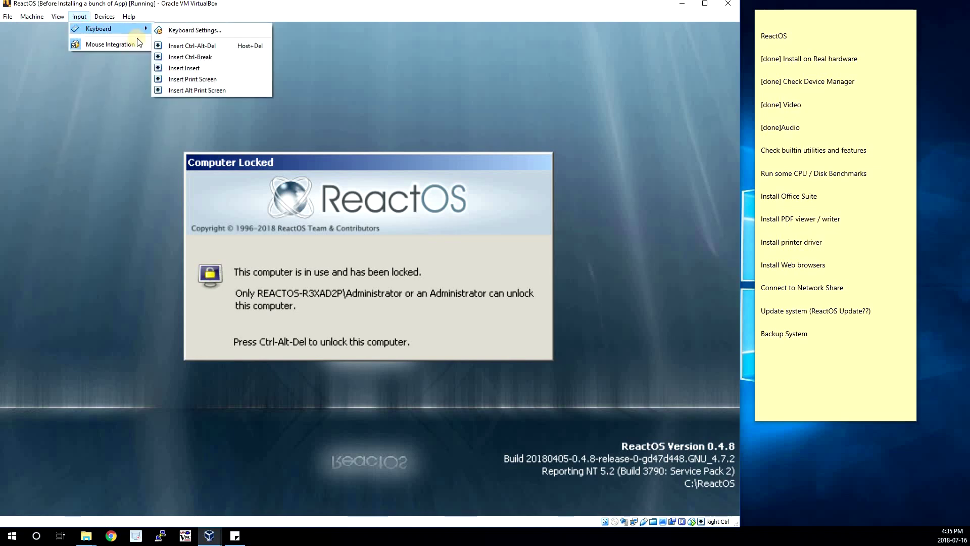
pyautogui.click(174, 46)
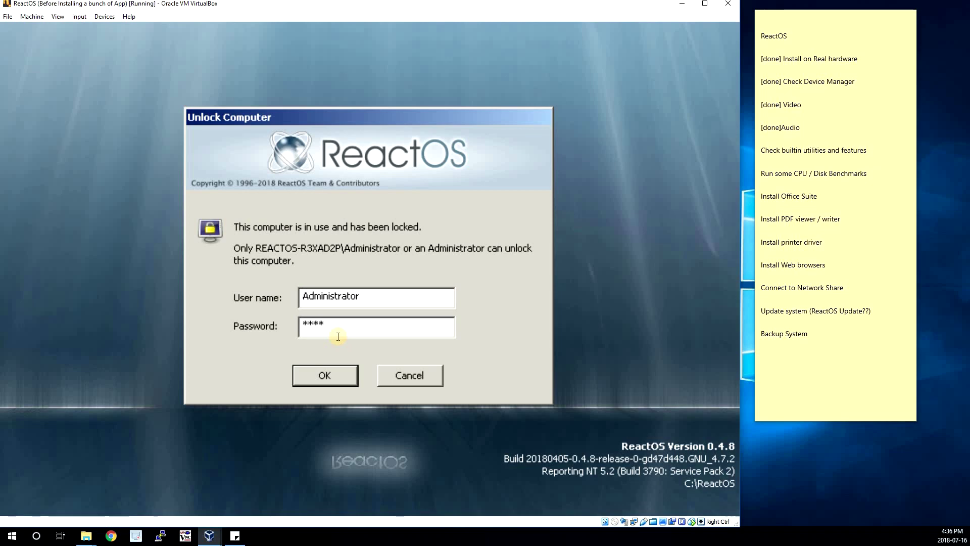
# Step: Unlock the ReactOS computer by submitting the Administrator account's password, re-entering it after any rejected attempt
pyautogui.press('Return')
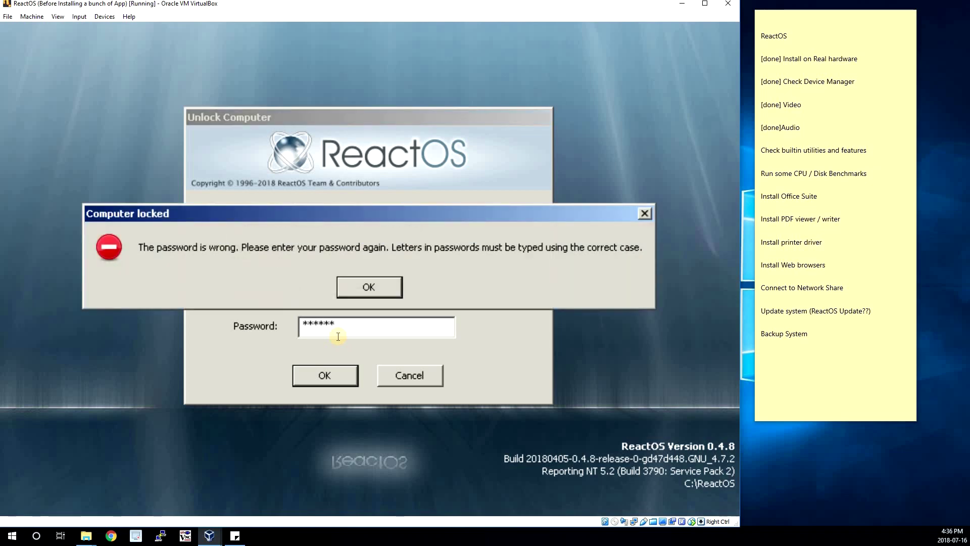
pyautogui.press('Return')
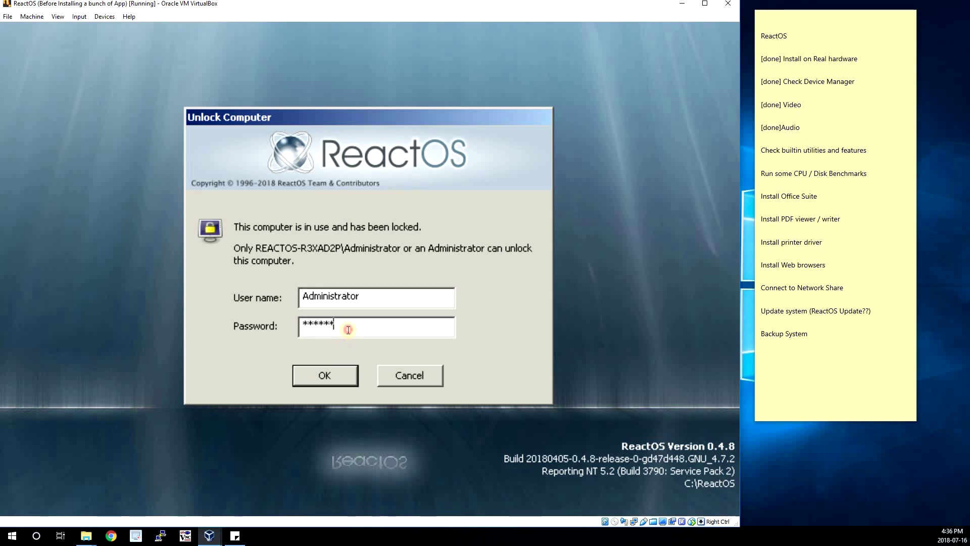
pyautogui.click(332, 381)
pyautogui.press('Return')
pyautogui.press('Return')
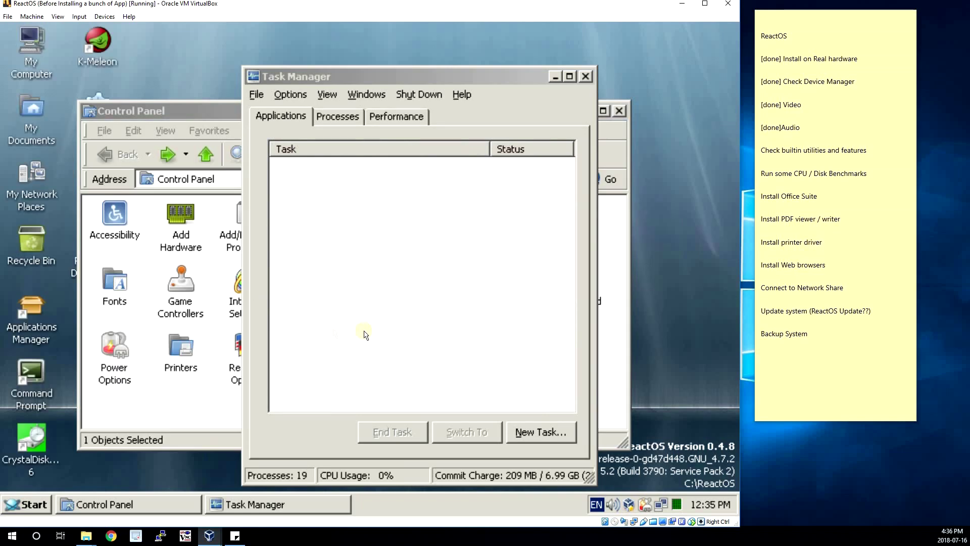
# Step: Close Task Manager and the Control Panel
pyautogui.click(586, 76)
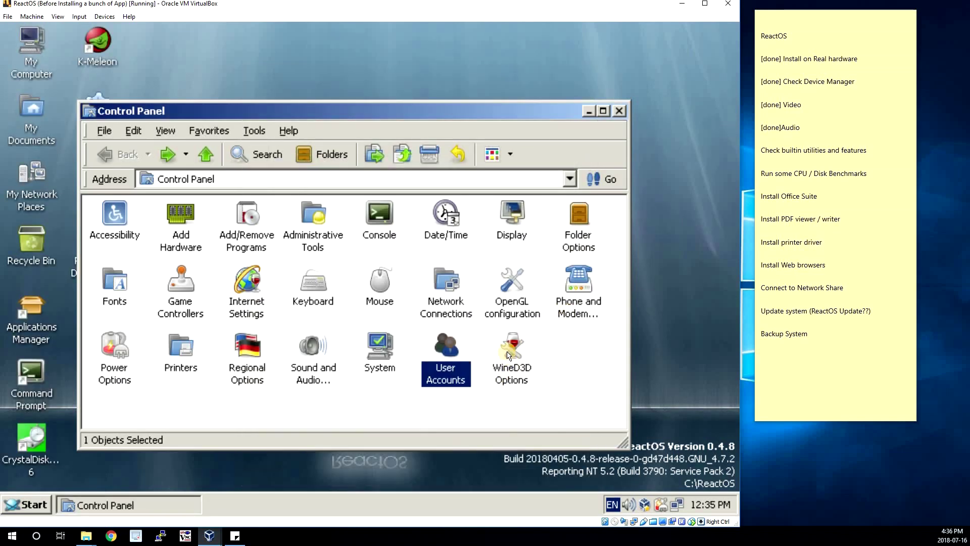
pyautogui.click(507, 355)
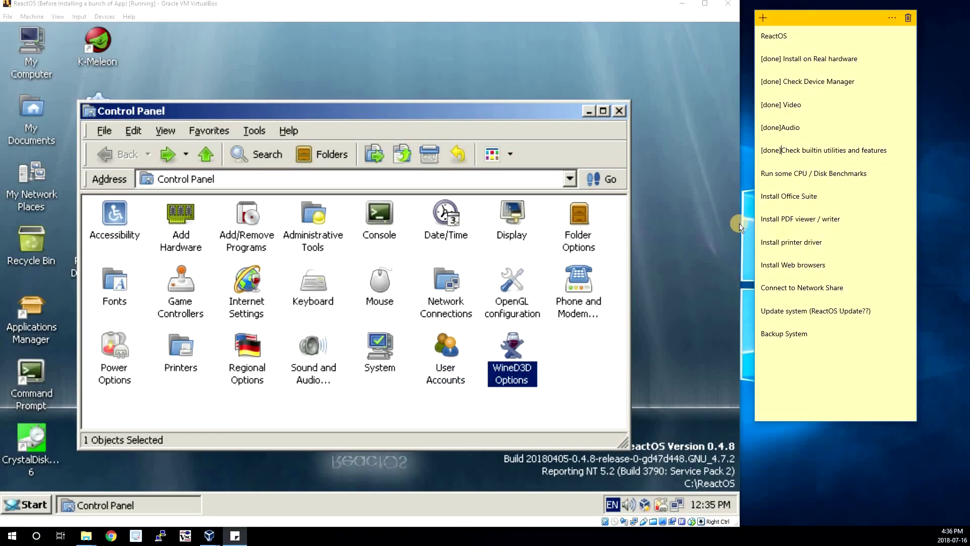
pyautogui.click(619, 111)
# Step: Open CrystalDiskMark and run all its tests on drive C: with one 1GiB pass
pyautogui.doubleClick(38, 437)
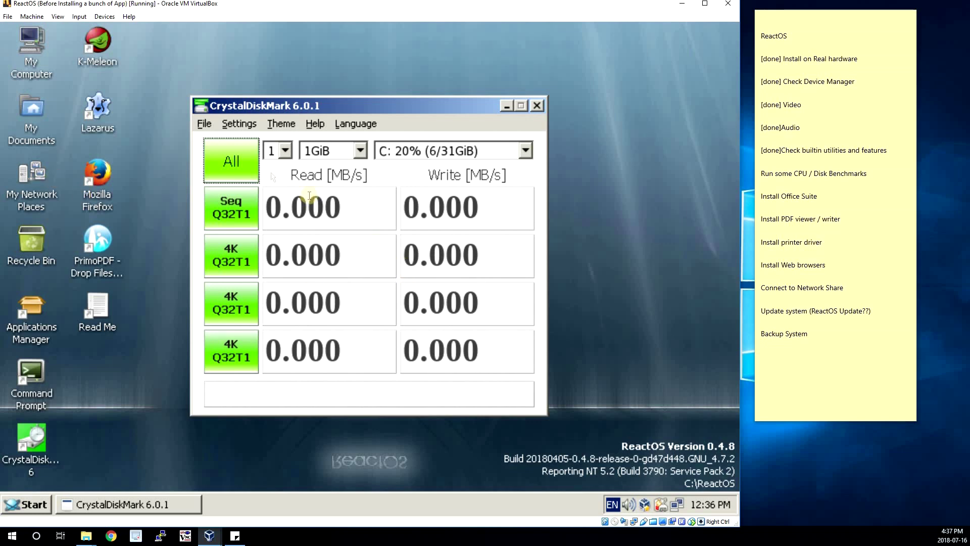
pyautogui.click(215, 165)
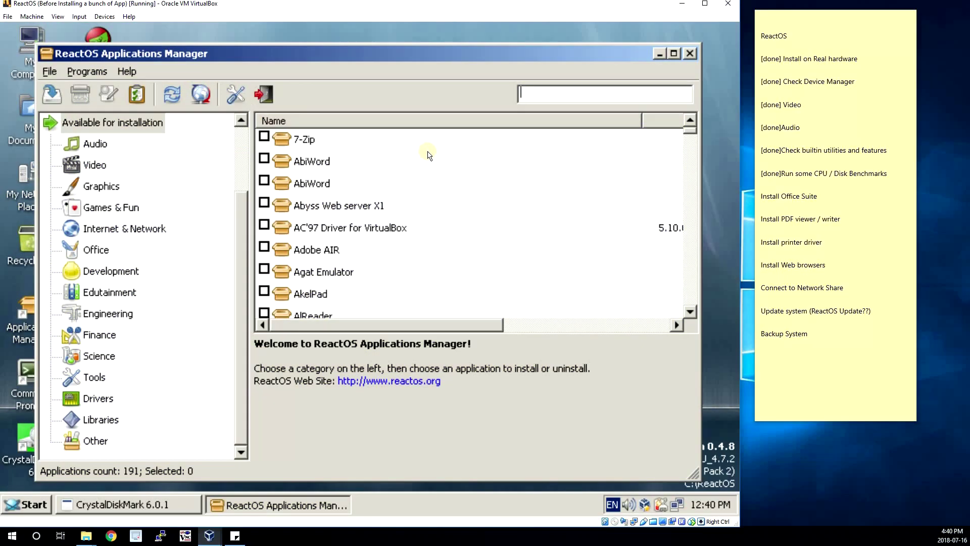
# Step: Search the Applications Manager for "office" and start installing LibreOffice 5.4.7.2
pyautogui.write('office')
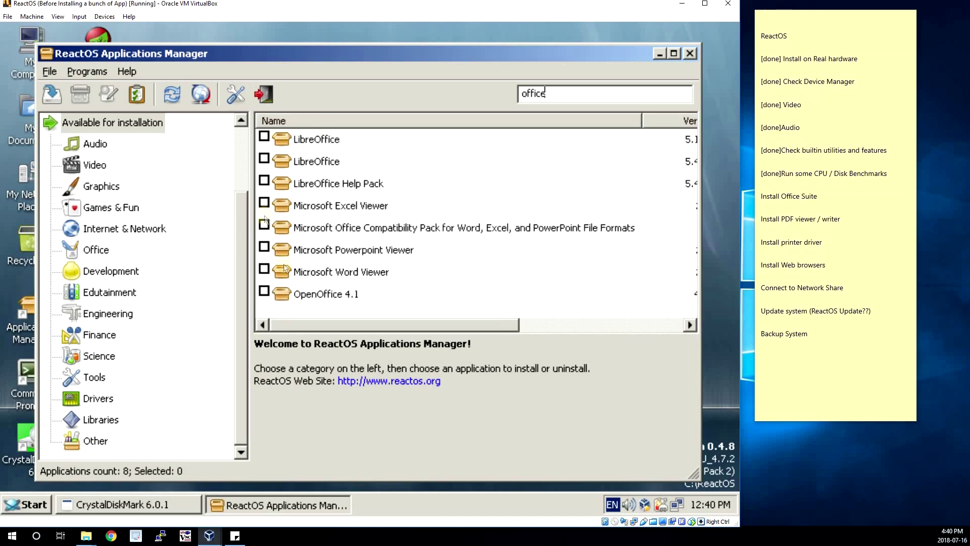
pyautogui.moveTo(701, 194); pyautogui.dragTo(727, 194)
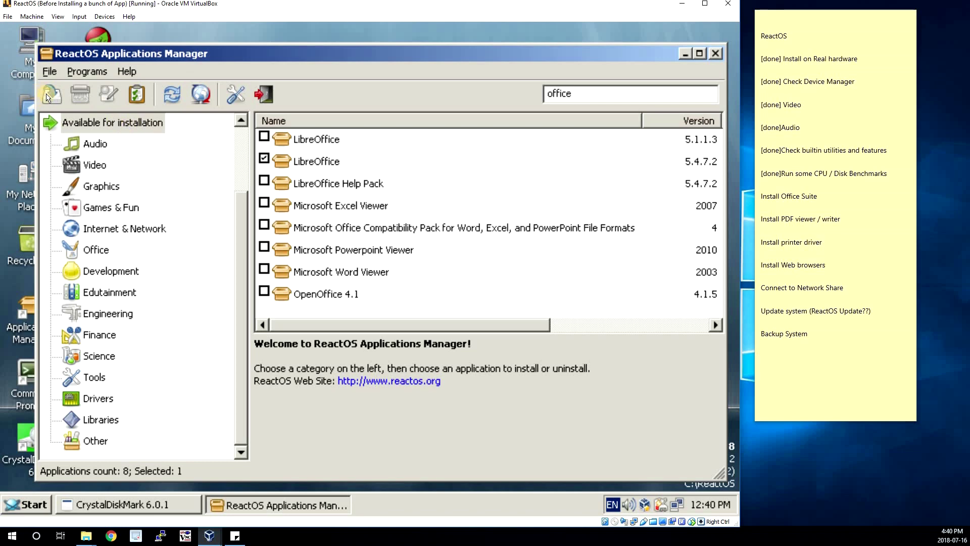
pyautogui.press('Return')
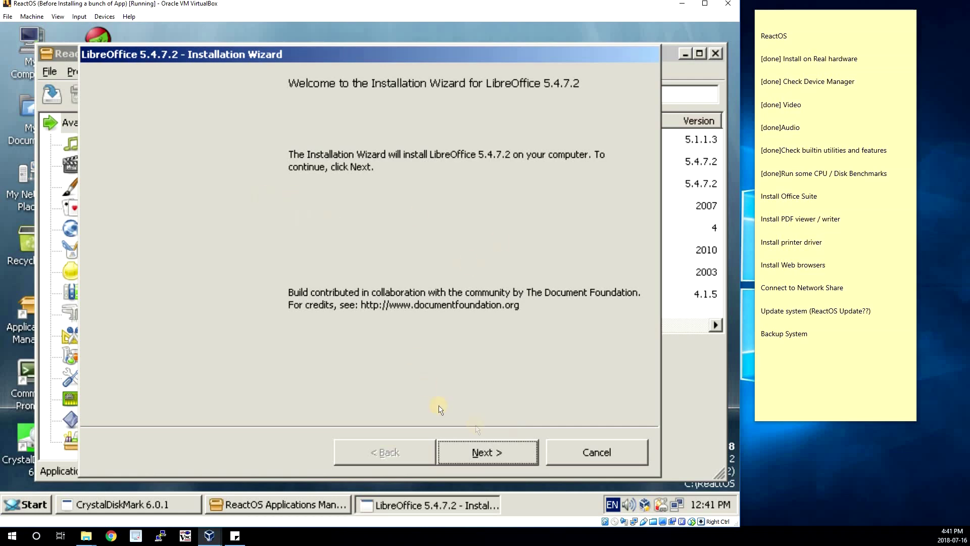
# Step: Run the LibreOffice 5.4.7.2 installation wizard with the Typical setup type, testing window movement while it installs
pyautogui.click(487, 452)
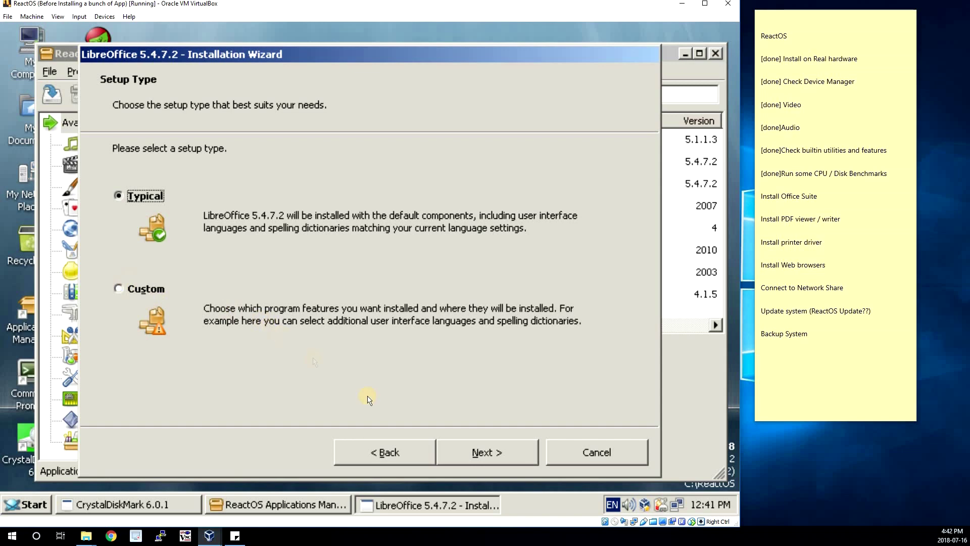
pyautogui.click(507, 451)
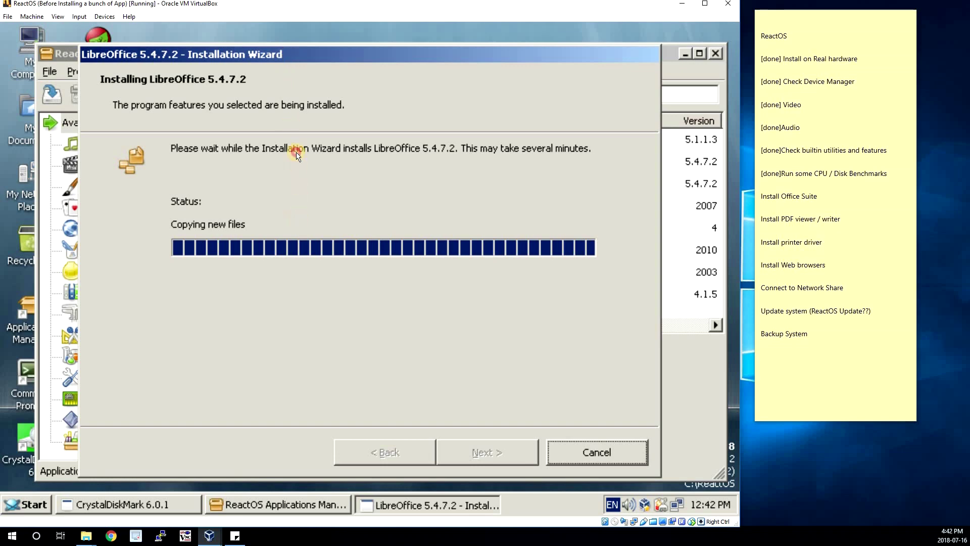
pyautogui.click(289, 54)
pyautogui.click(223, 178)
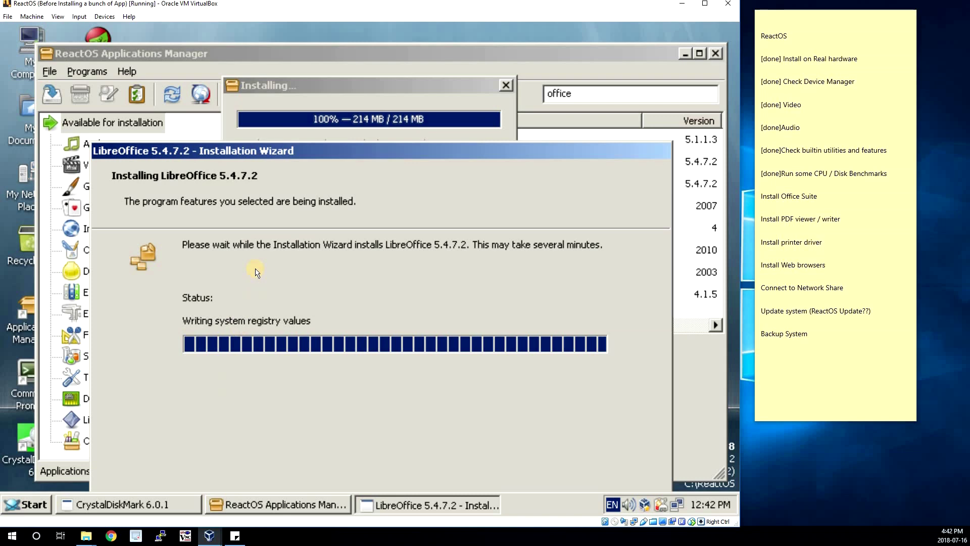
pyautogui.moveTo(230, 152); pyautogui.dragTo(216, 45)
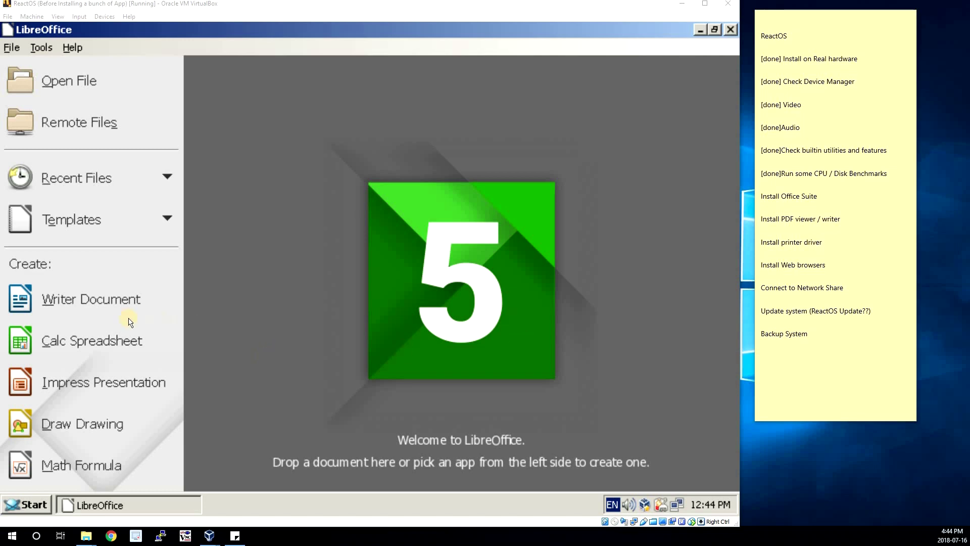
# Step: Create a LibreOffice Writer document with "hello" on one line and "my name is" on the line below
pyautogui.click(98, 302)
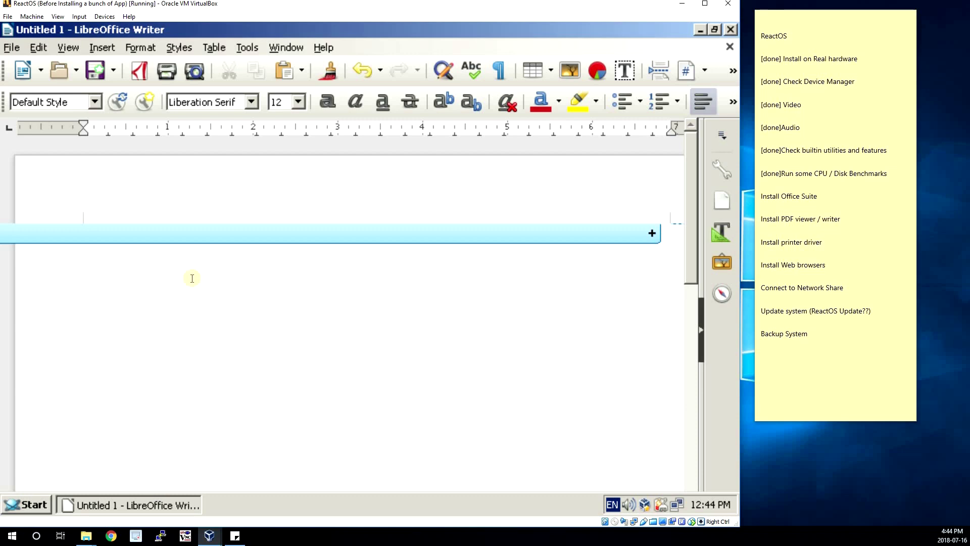
pyautogui.write('hello')
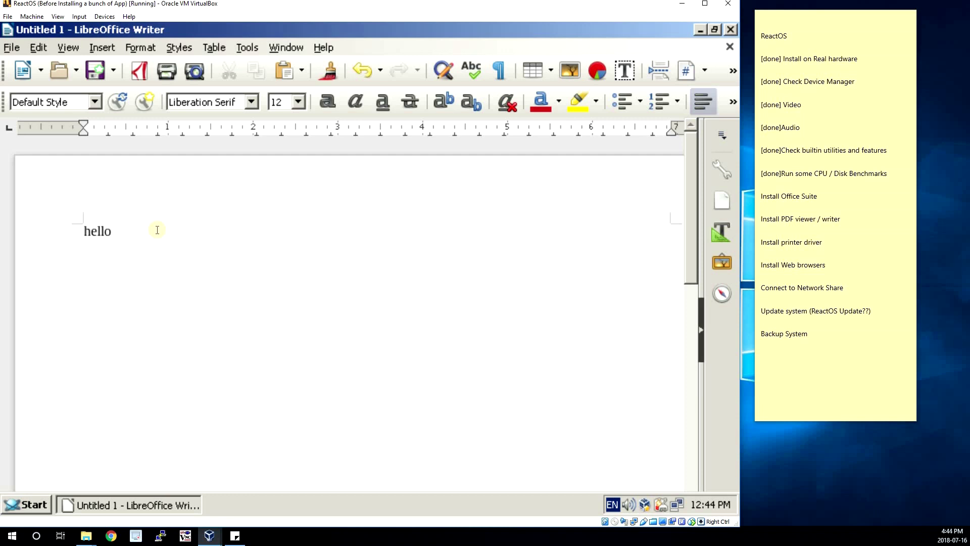
pyautogui.press('Return')
pyautogui.write('my name is')
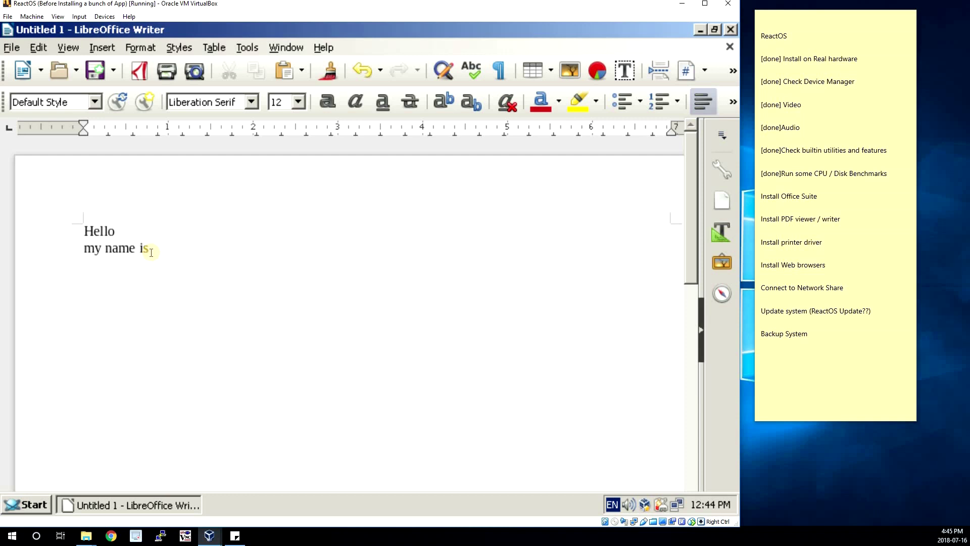
# Step: Move the word "name" from the second line of the document to the empty line below it
pyautogui.moveTo(125, 256); pyautogui.dragTo(123, 235)
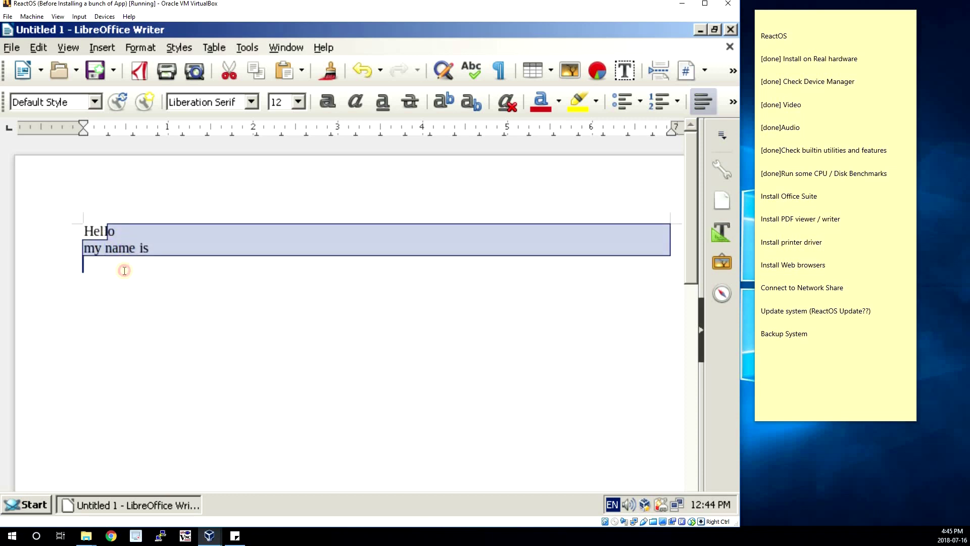
pyautogui.doubleClick(122, 249)
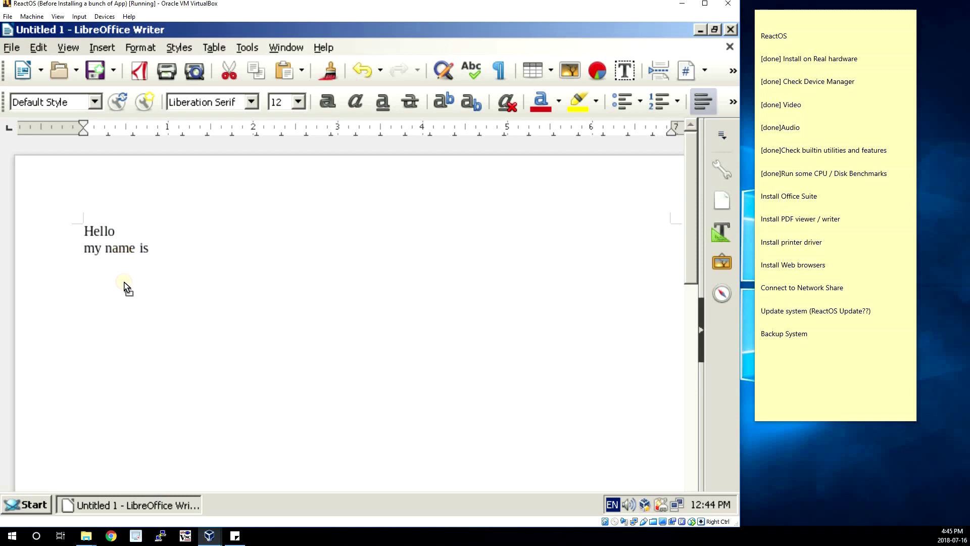
pyautogui.moveTo(120, 248); pyautogui.dragTo(95, 263)
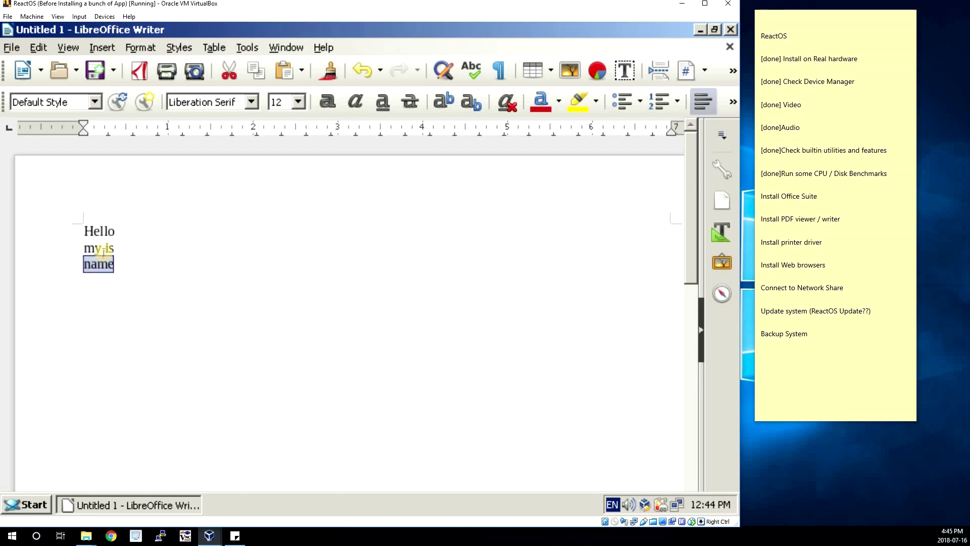
pyautogui.click(116, 231)
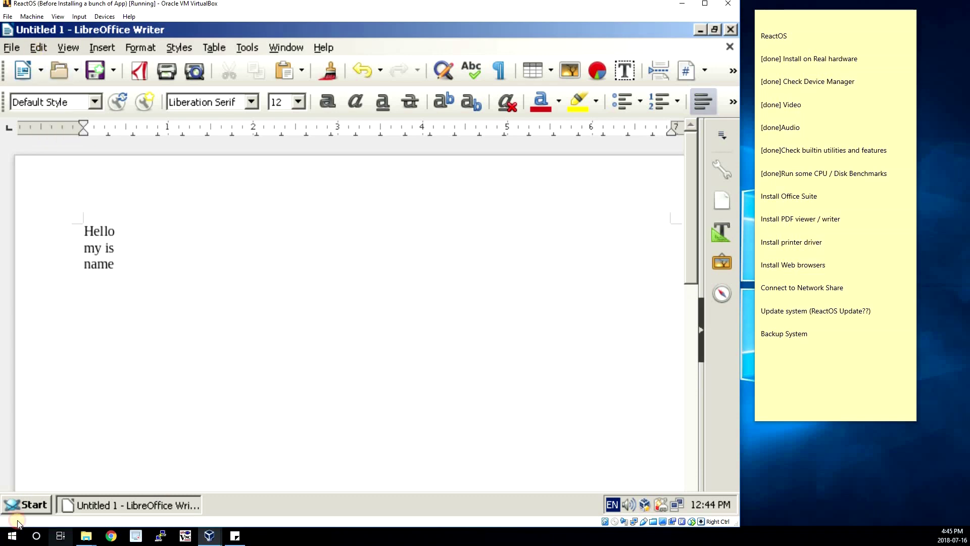
# Step: Open Notepad from the ReactOS Start menu and enter a short line of test text
pyautogui.click(12, 535)
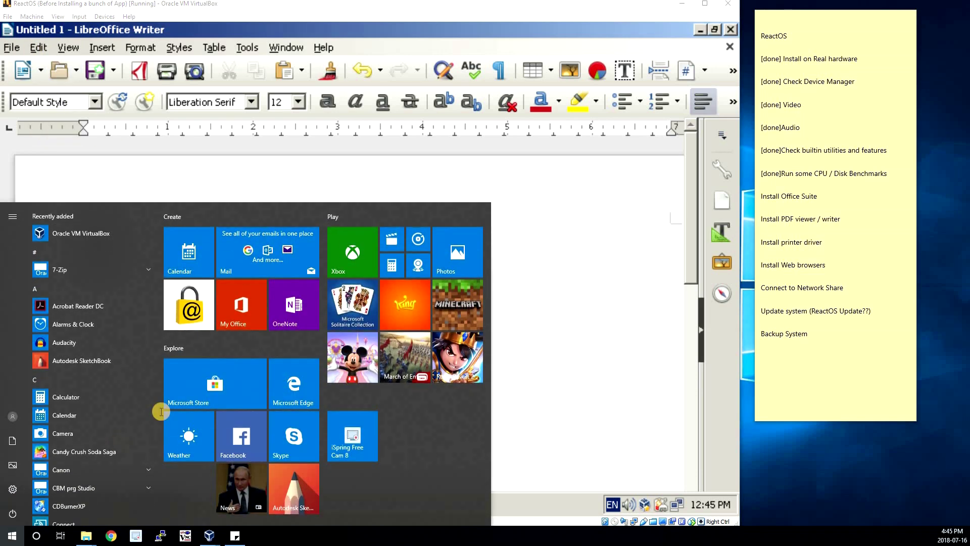
pyautogui.press('Escape')
pyautogui.press('super')
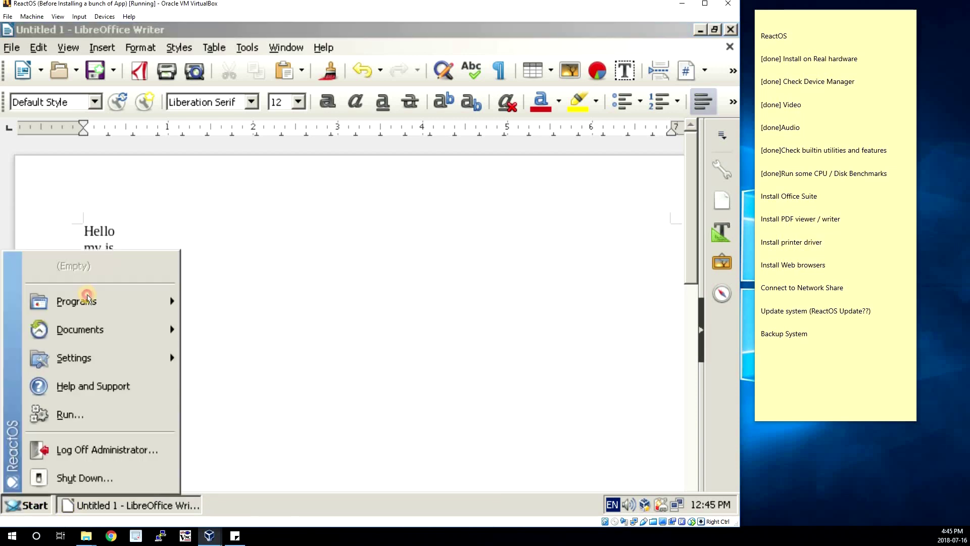
pyautogui.moveTo(101, 301)
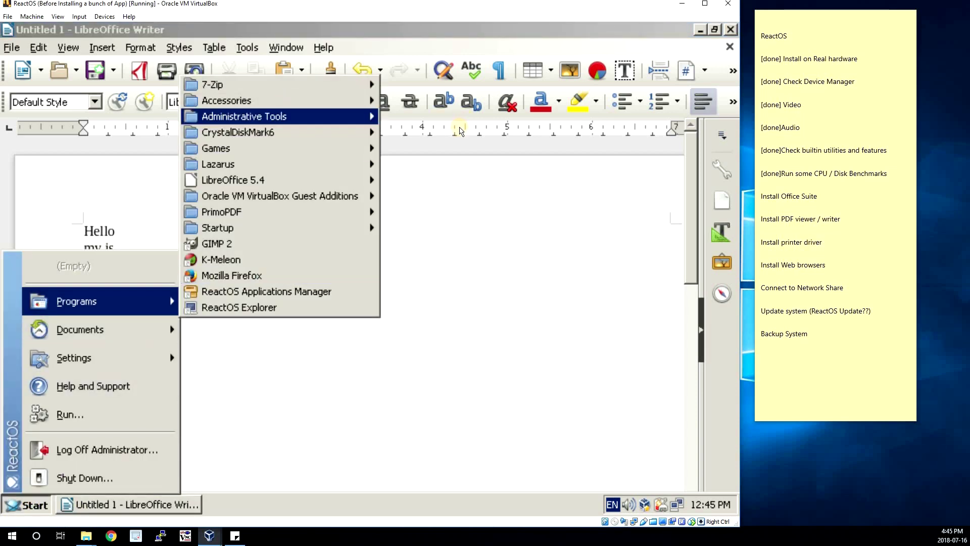
pyautogui.moveTo(283, 101)
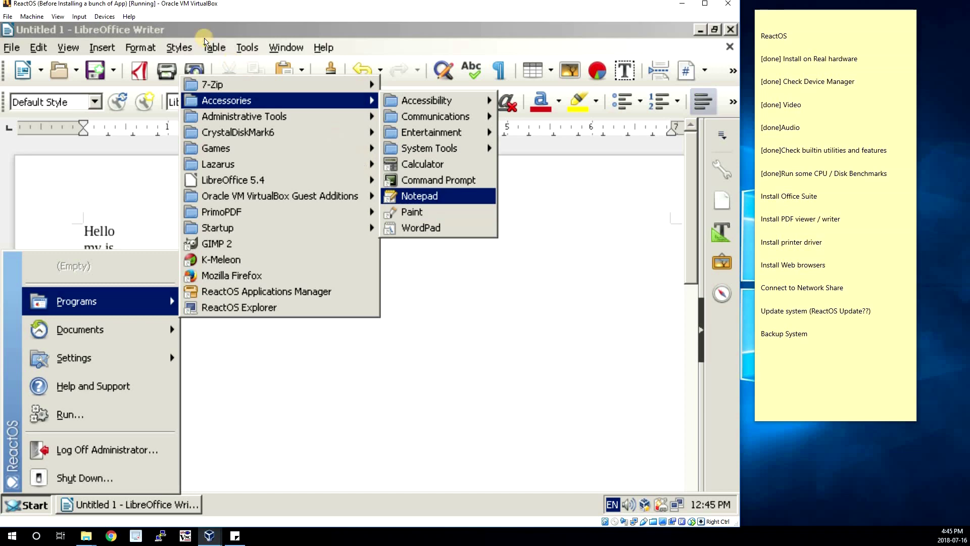
pyautogui.click(417, 196)
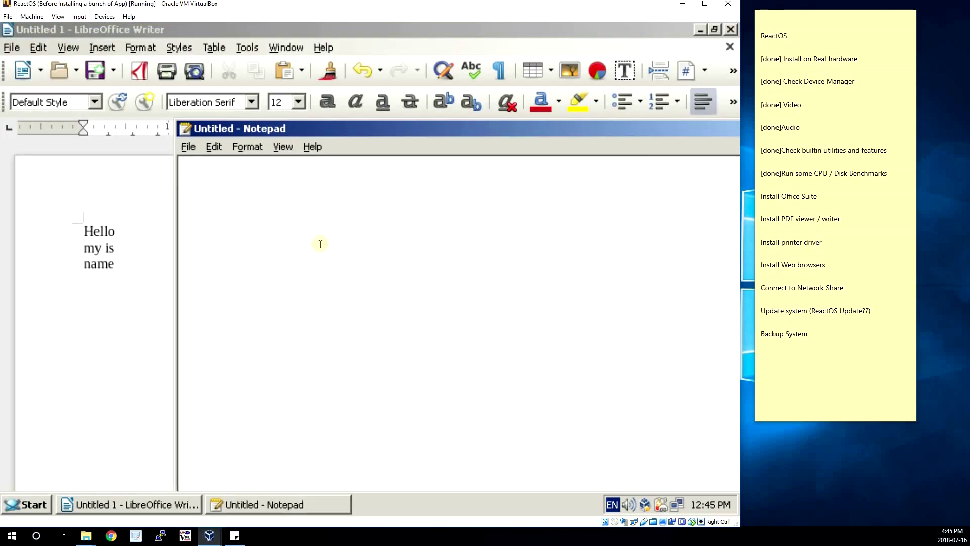
pyautogui.write('nick is')
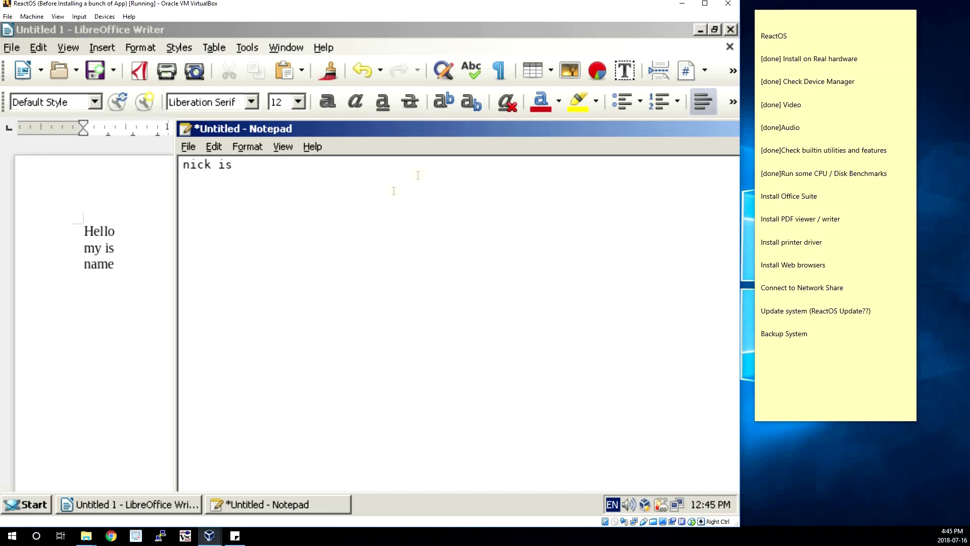
# Step: Move the Notepad window over the Writer document and close Notepad without saving the text
pyautogui.moveTo(423, 135); pyautogui.dragTo(401, 145)
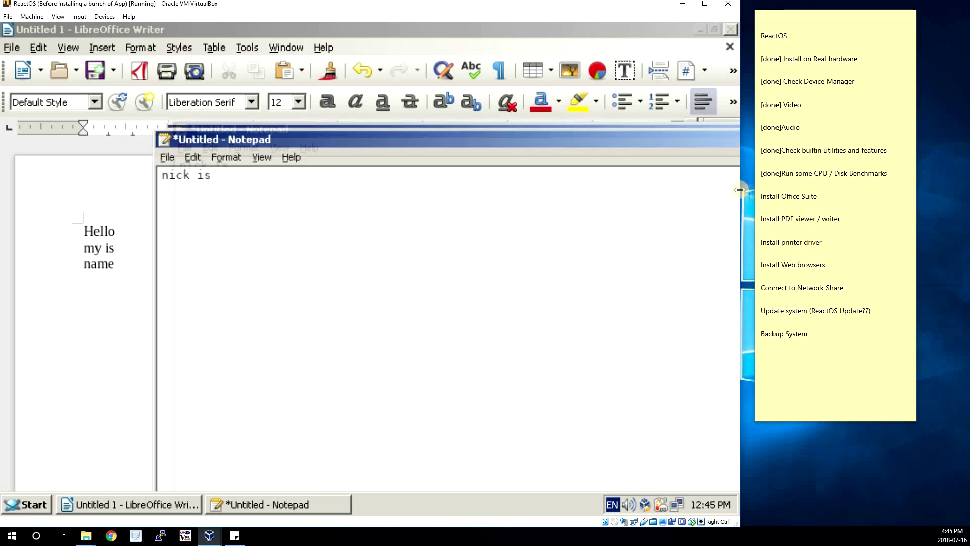
pyautogui.click(717, 173)
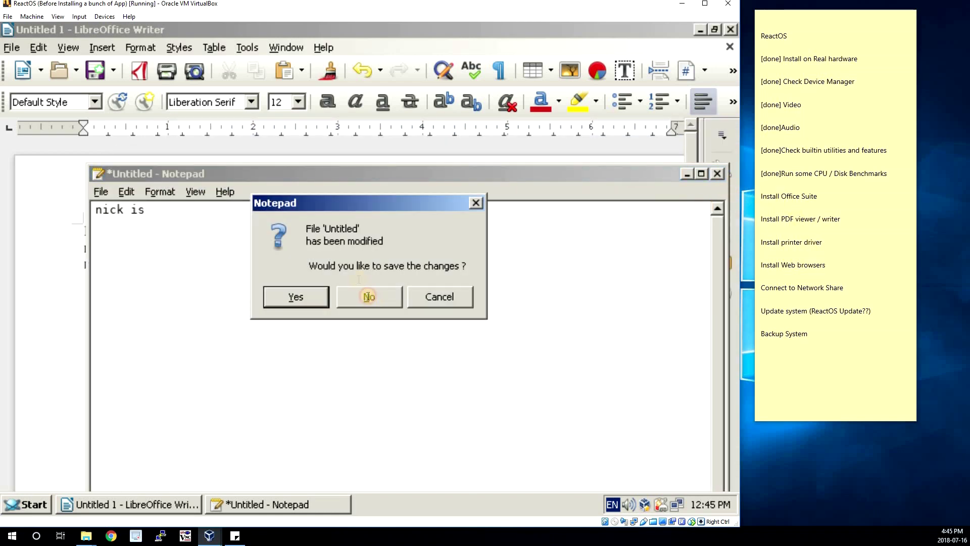
pyautogui.press('n')
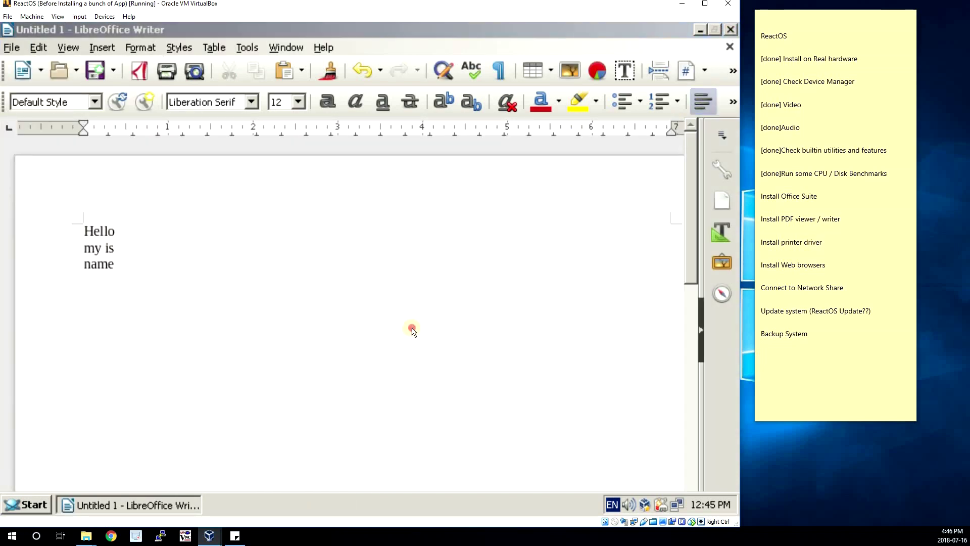
# Step: Close the LibreOffice Writer document without saving it
pyautogui.hotkey('alt', 'F4')
pyautogui.press('Tab')
pyautogui.press('Return')
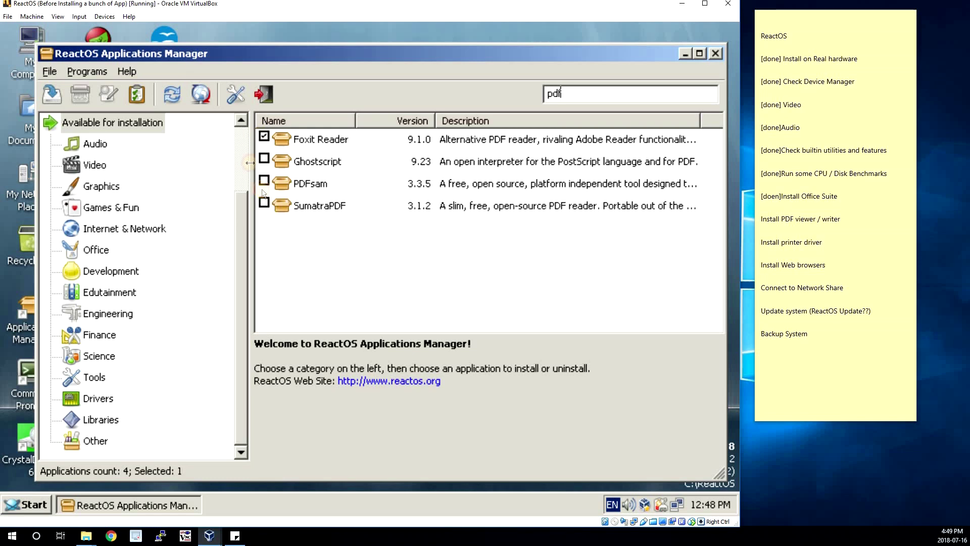
# Step: Start installing Foxit Reader and SumatraPDF from the Applications Manager and move the progress window off the setup wizard
pyautogui.click(51, 95)
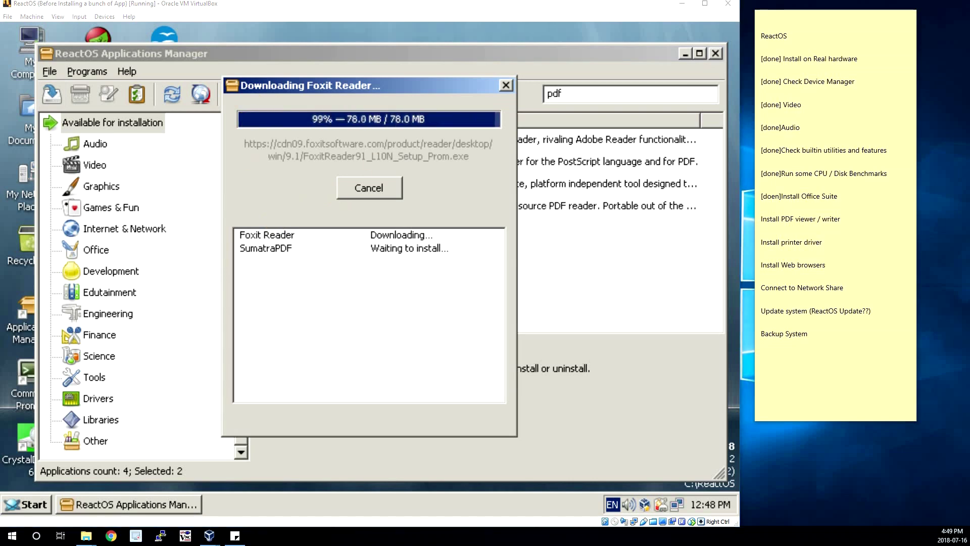
pyautogui.click(389, 308)
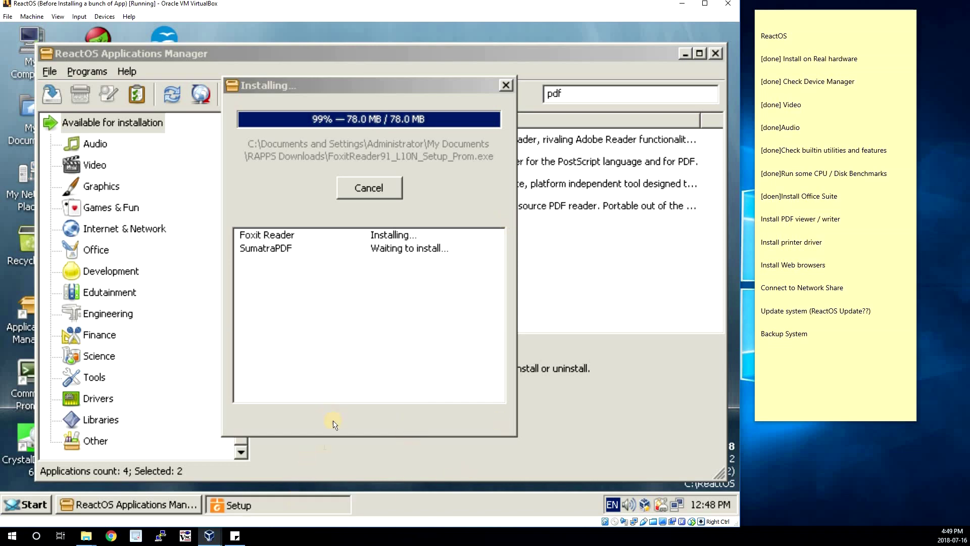
pyautogui.moveTo(475, 85); pyautogui.dragTo(422, 110)
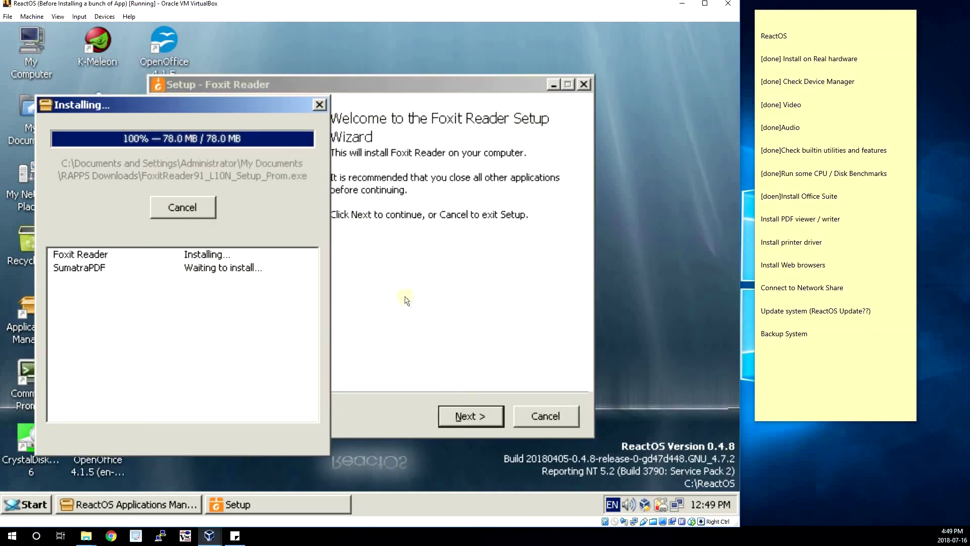
# Step: Accept the Foxit Reader license agreement and continue through setup with the default options and Safe Reading Mode enabled
pyautogui.click(470, 415)
pyautogui.click(291, 358)
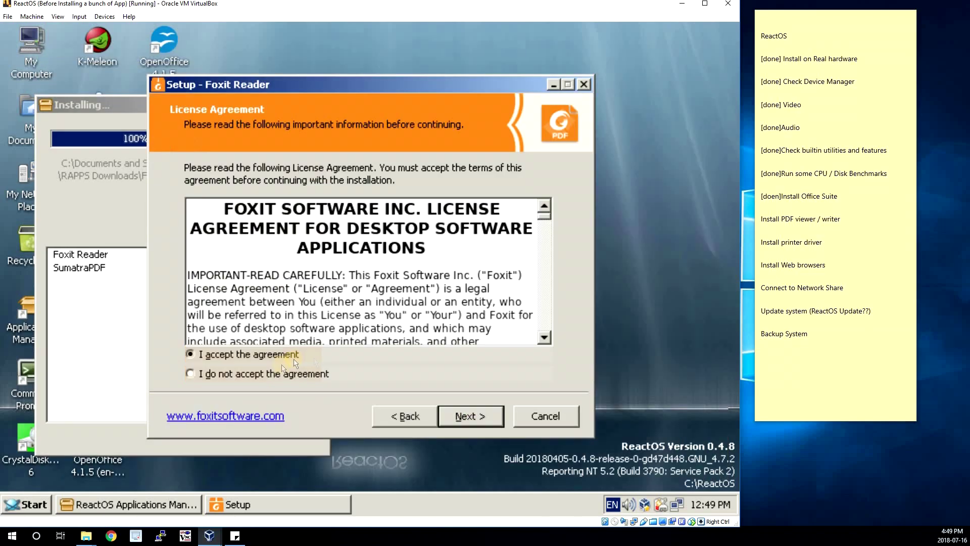
pyautogui.click(485, 416)
pyautogui.click(487, 416)
pyautogui.click(487, 415)
pyautogui.click(487, 415)
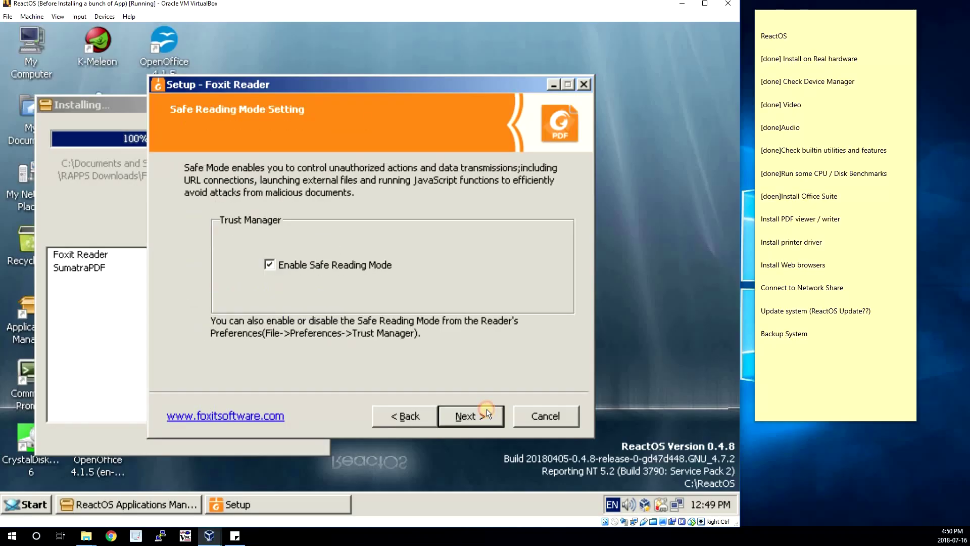
pyautogui.click(485, 415)
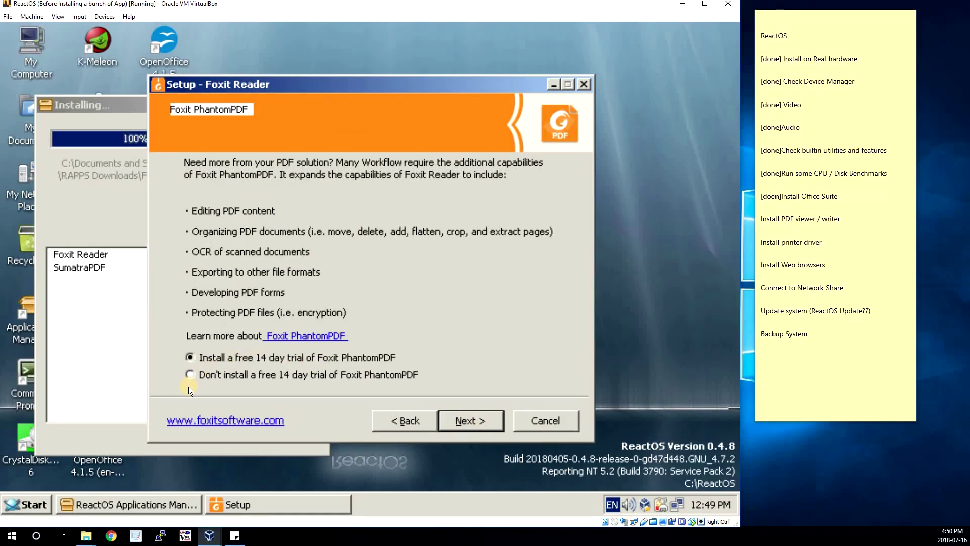
# Step: Decline the Foxit PhantomPDF 14 day trial, install Foxit Reader, and finish setup with the program launching
pyautogui.click(234, 378)
pyautogui.click(480, 422)
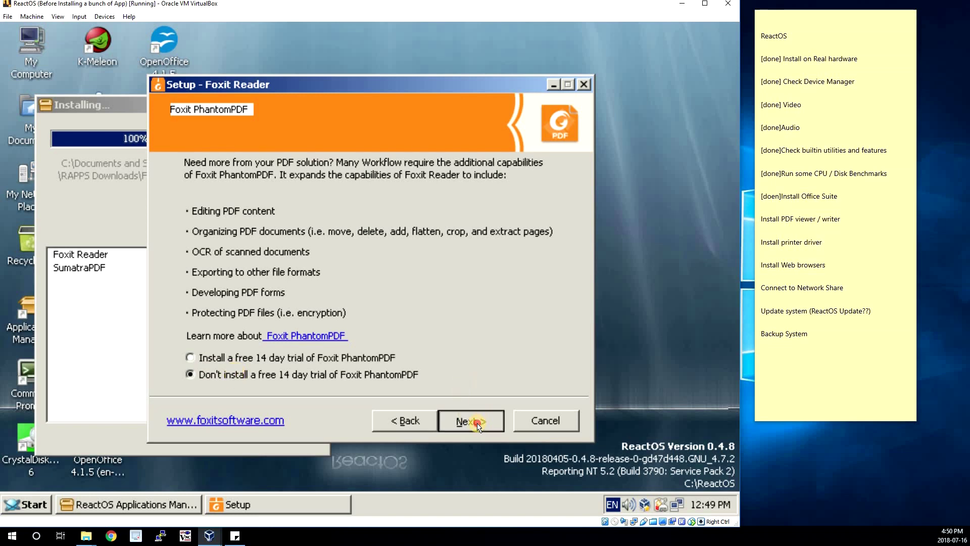
pyautogui.click(454, 407)
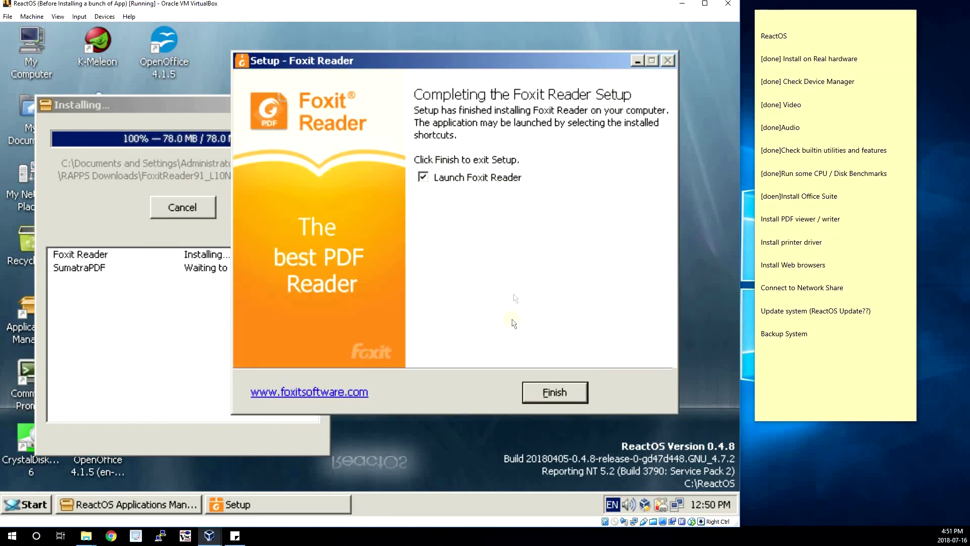
pyautogui.press('Return')
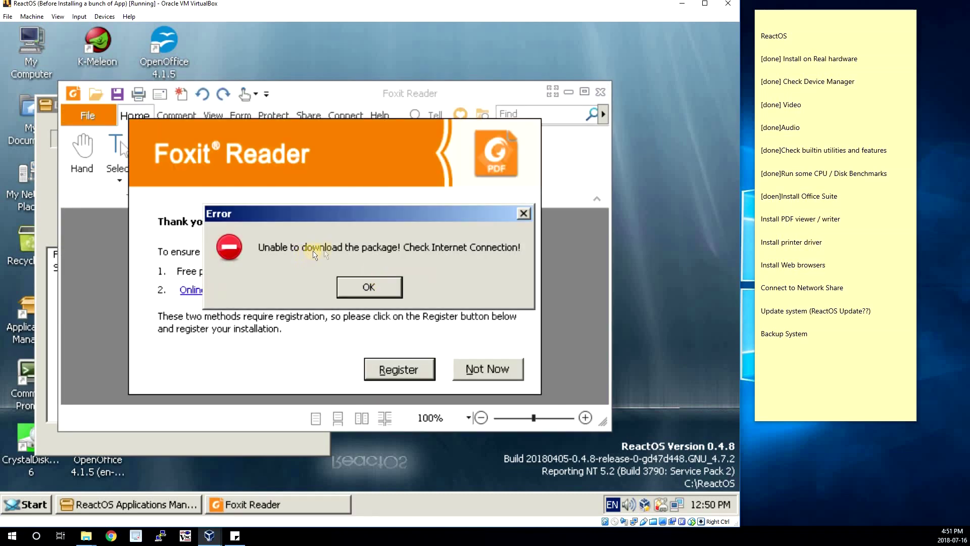
# Step: Skip the Foxit Reader registration and open "How to upgrade a TP-Link Switch.pdf" from the VBOX_ReactOS share on drive X:
pyautogui.click(487, 369)
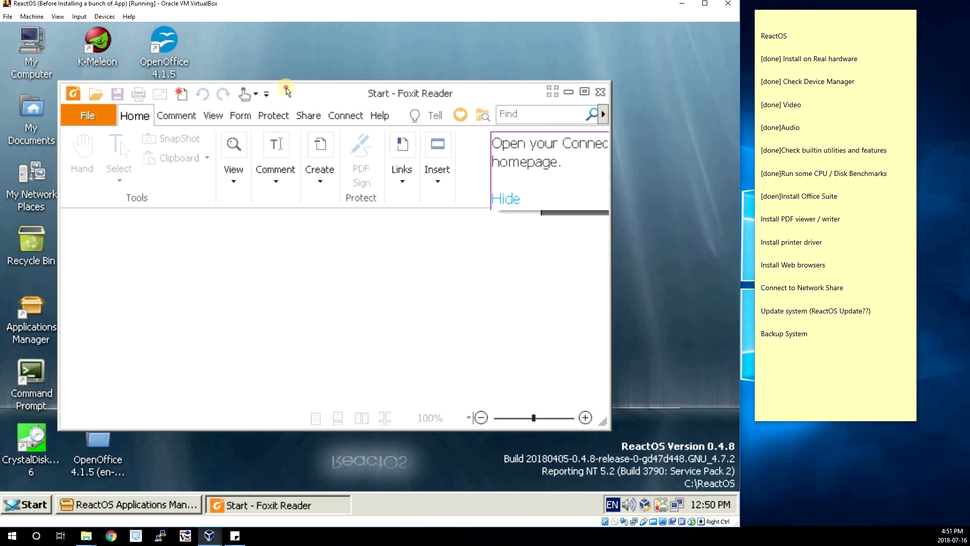
pyautogui.moveTo(380, 66); pyautogui.dragTo(313, 66)
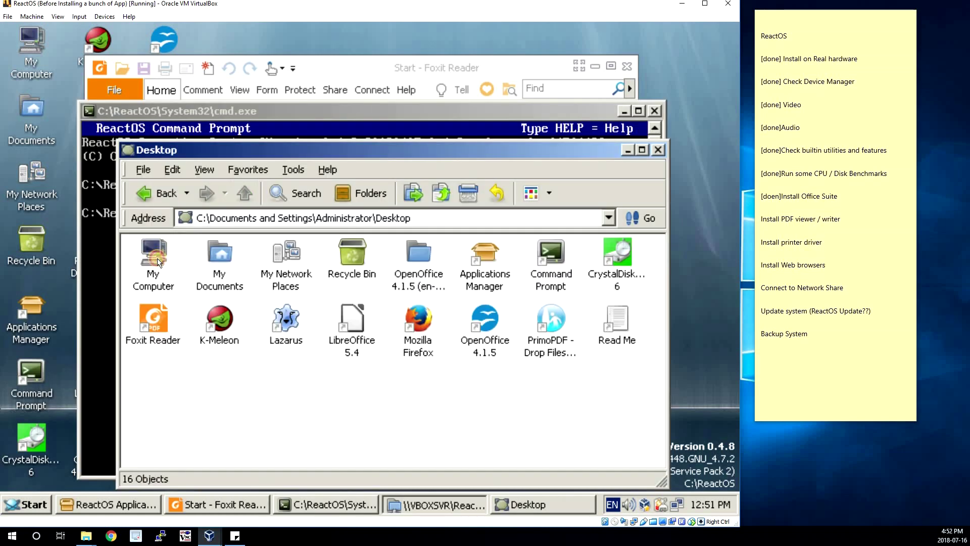
pyautogui.doubleClick(154, 255)
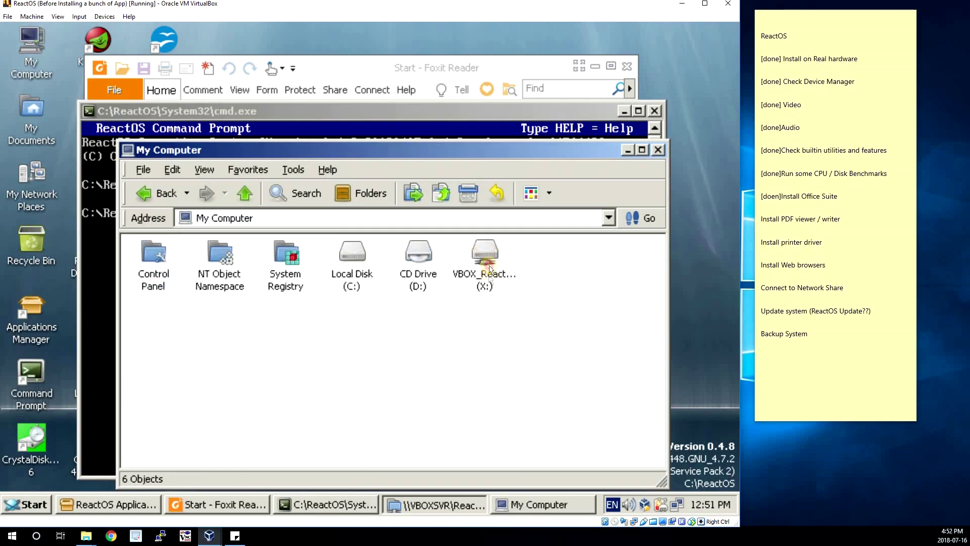
pyautogui.doubleClick(484, 256)
pyautogui.doubleClick(154, 255)
# Step: Maximize Foxit Reader and look through the PDF to its last page and back
pyautogui.click(610, 67)
pyautogui.scroll(-20, 426, 325)
pyautogui.scroll(-15, 427, 329)
pyautogui.scroll(-15, 427, 329)
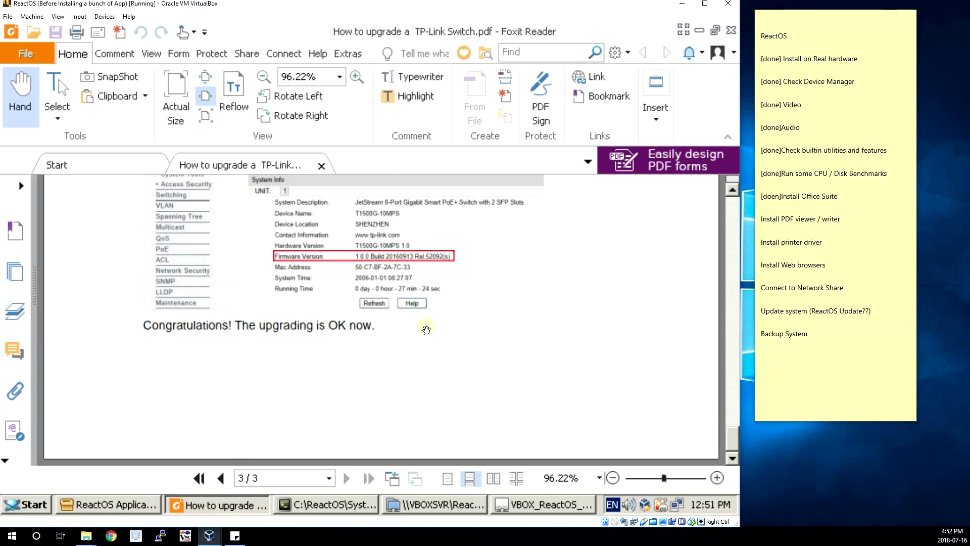
pyautogui.scroll(15, 427, 328)
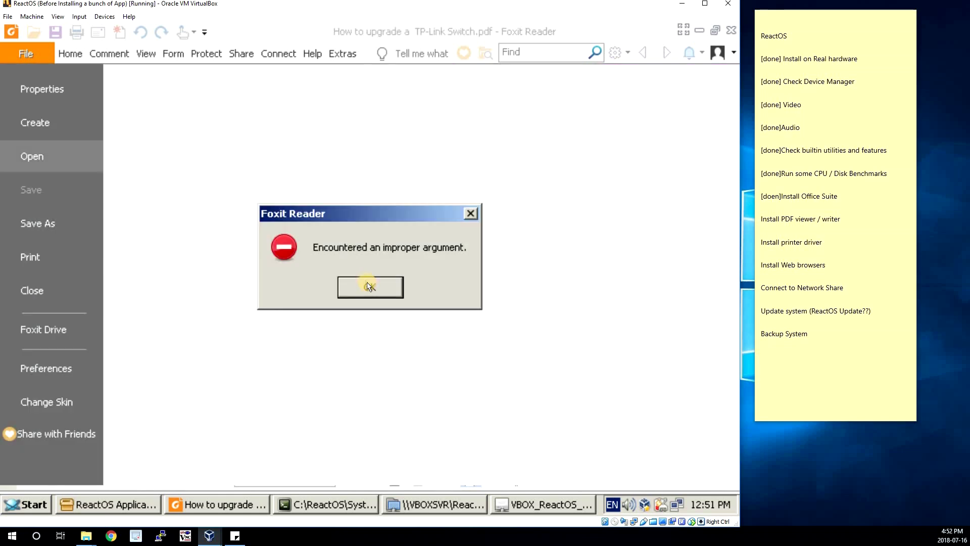
# Step: Try to reach Foxit Reader's file options and dismiss its error dialogs
pyautogui.click(369, 286)
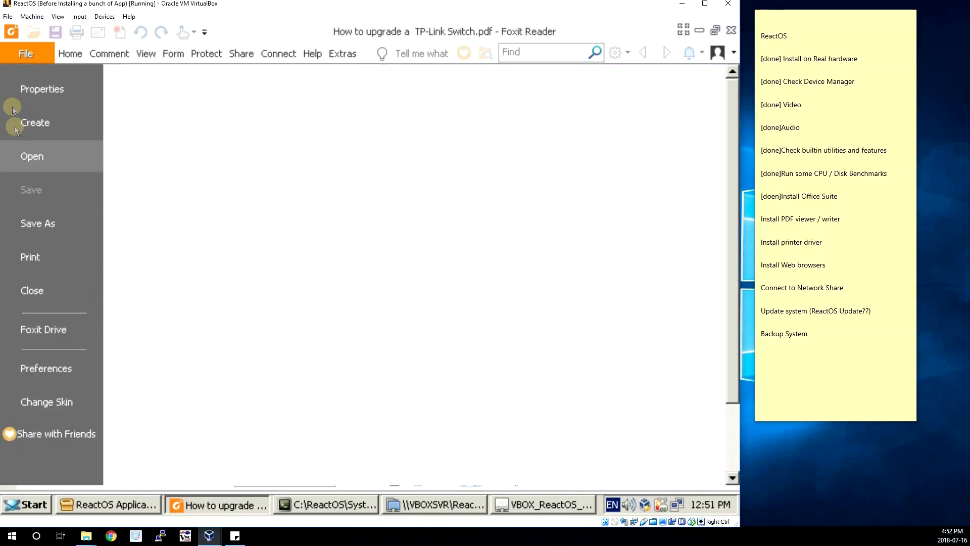
pyautogui.click(25, 53)
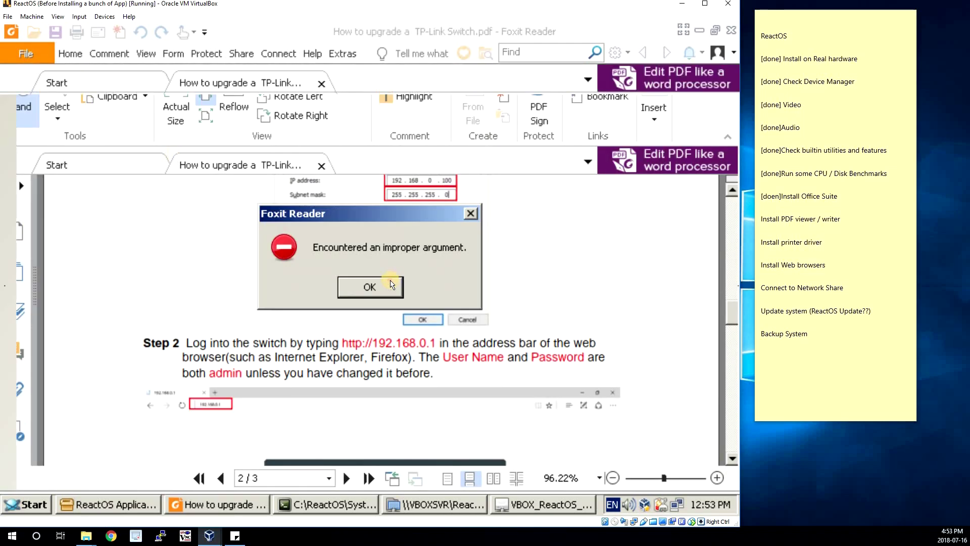
pyautogui.click(372, 287)
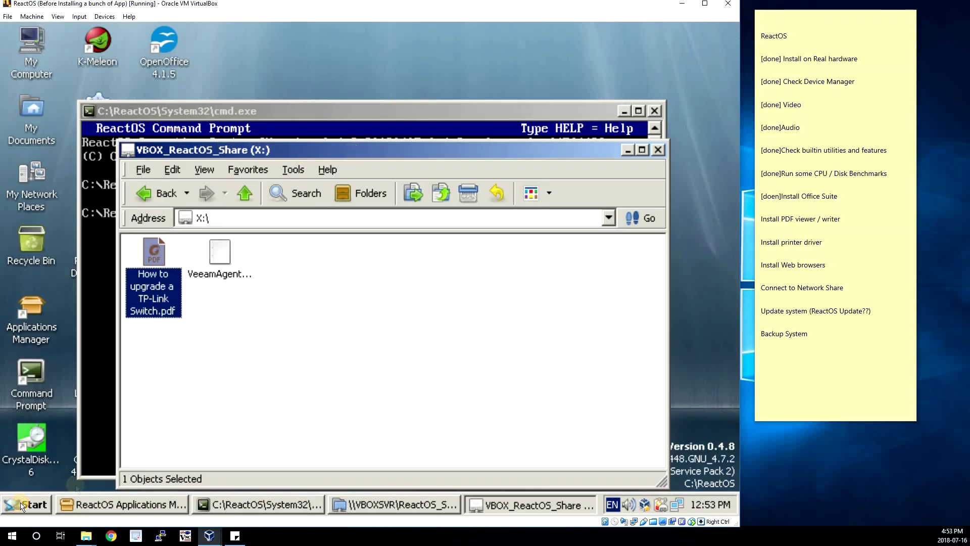
# Step: Minimize the VBOX_ReactOS_Share (X:) window and the Command Prompt window
pyautogui.click(21, 506)
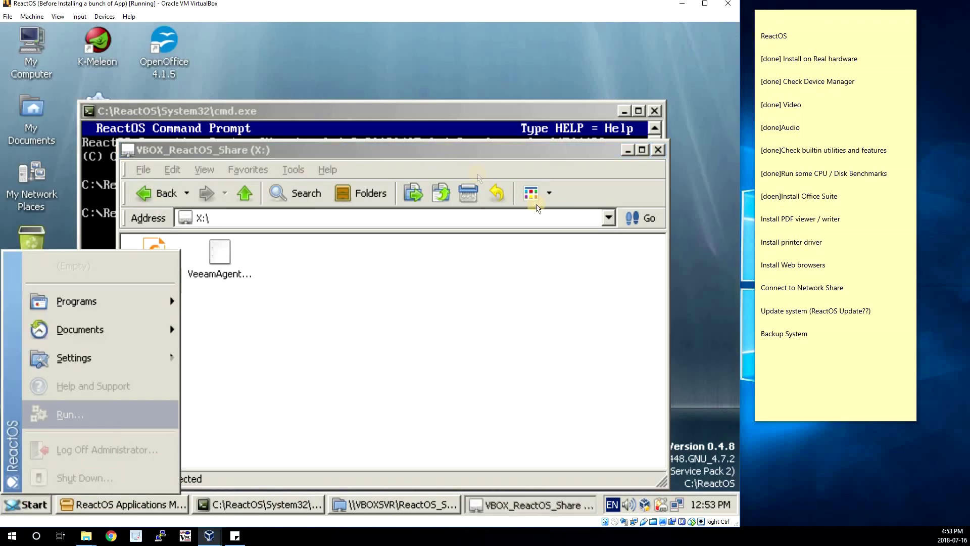
pyautogui.click(451, 109)
pyautogui.click(26, 505)
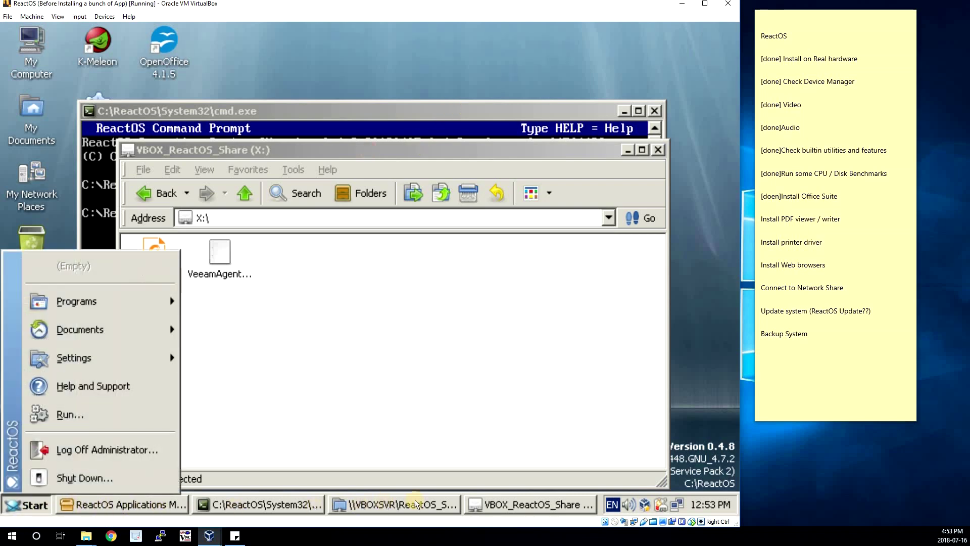
pyautogui.click(628, 150)
pyautogui.click(624, 111)
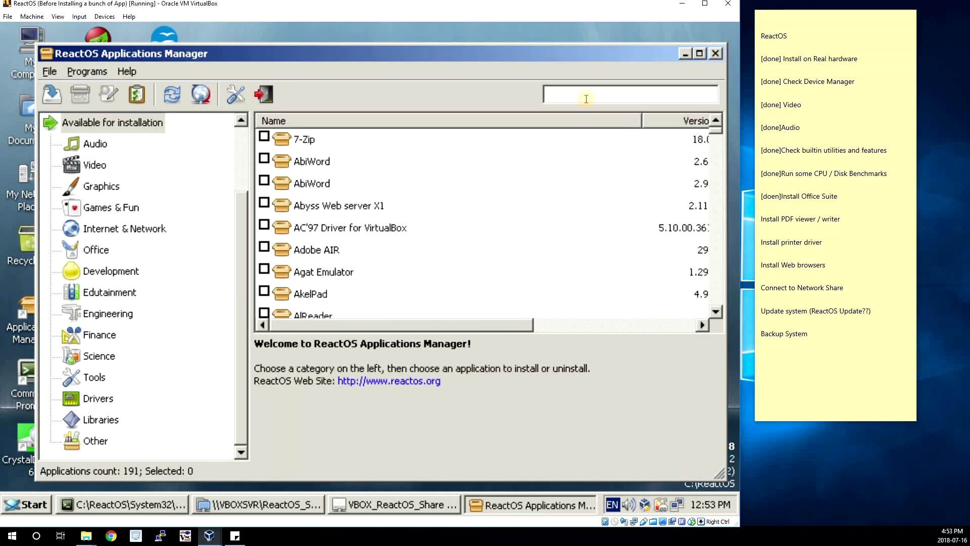
# Step: Find SumatraPDF in the Applications Manager by searching "suma", install it, and close the manager
pyautogui.write('suma')
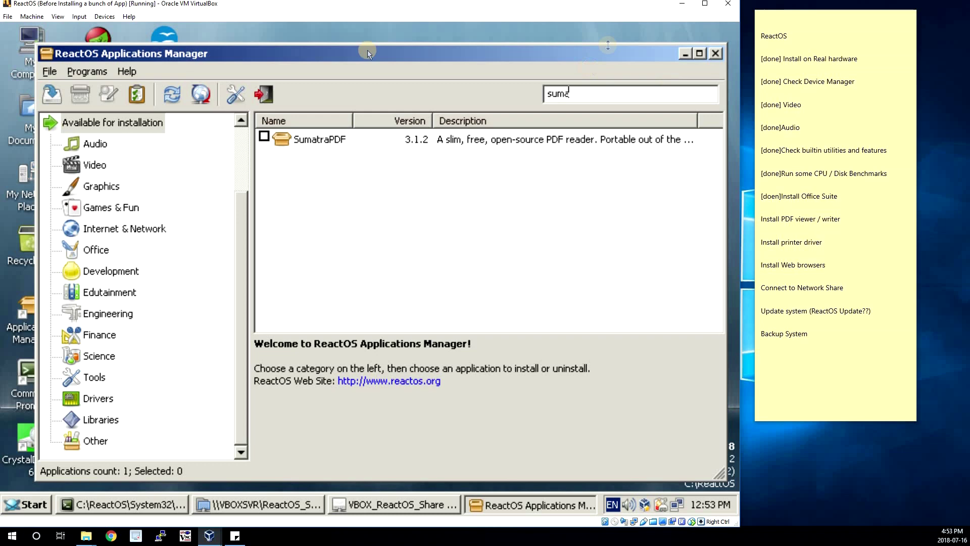
pyautogui.click(53, 96)
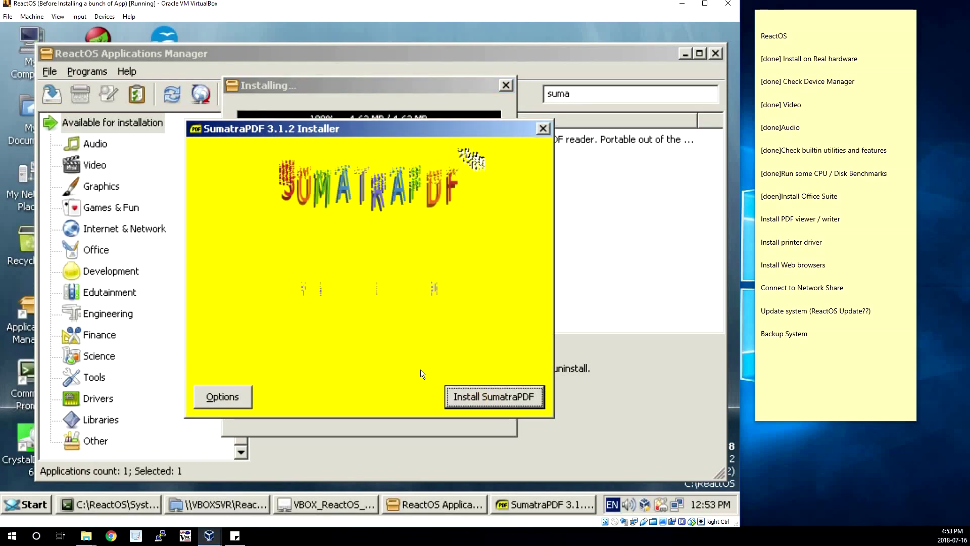
pyautogui.press('Return')
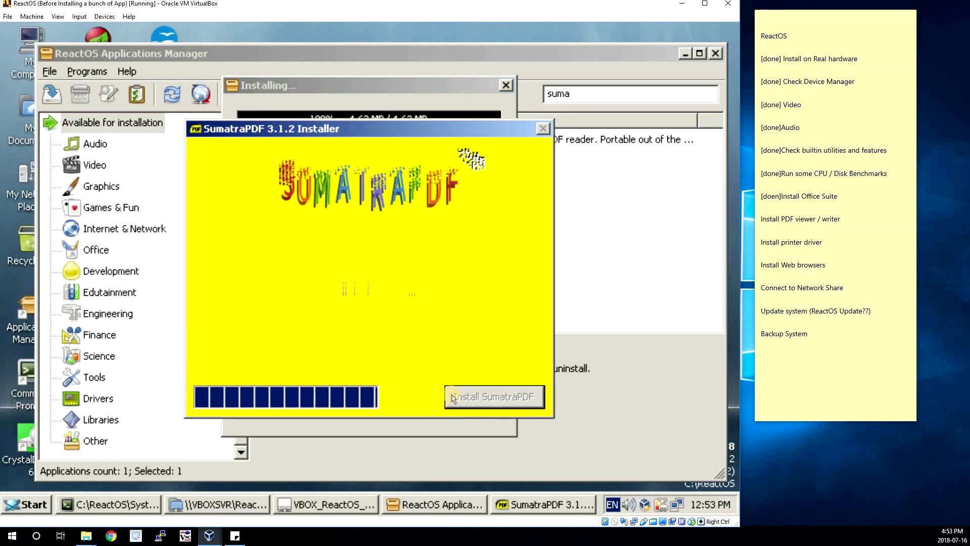
pyautogui.press('Return')
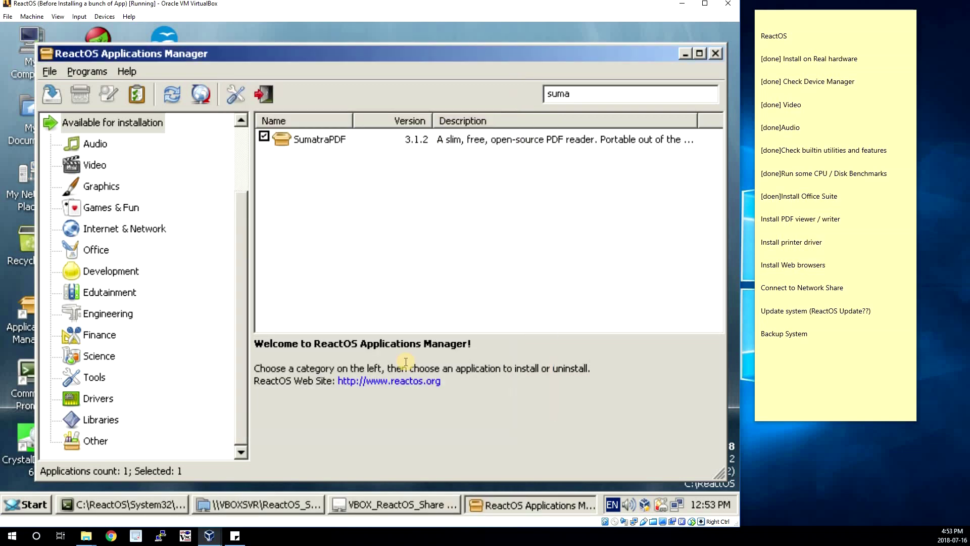
pyautogui.hotkey('alt', 'F4')
# Step: Launch SumatraPDF from the installed programs in ReactOS
pyautogui.click(26, 505)
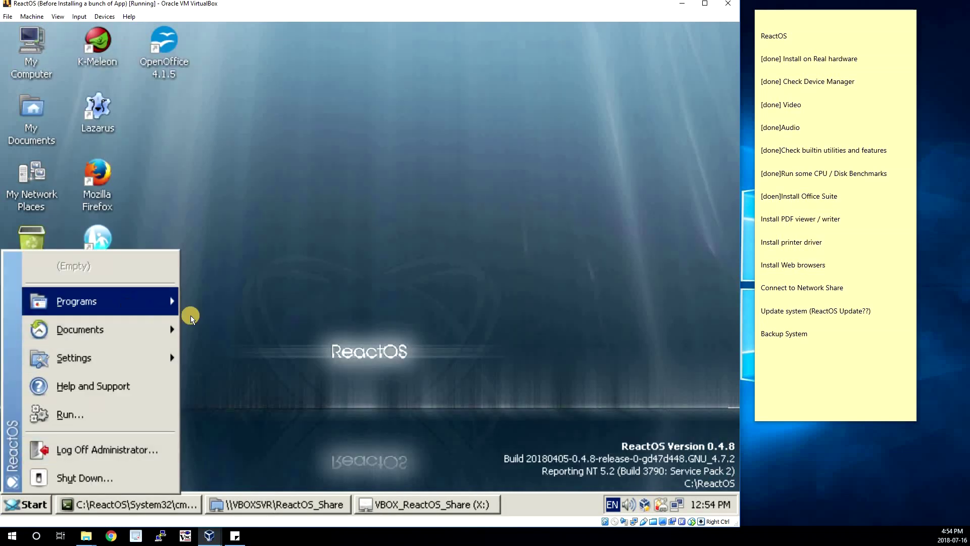
pyautogui.moveTo(152, 302)
pyautogui.click(207, 308)
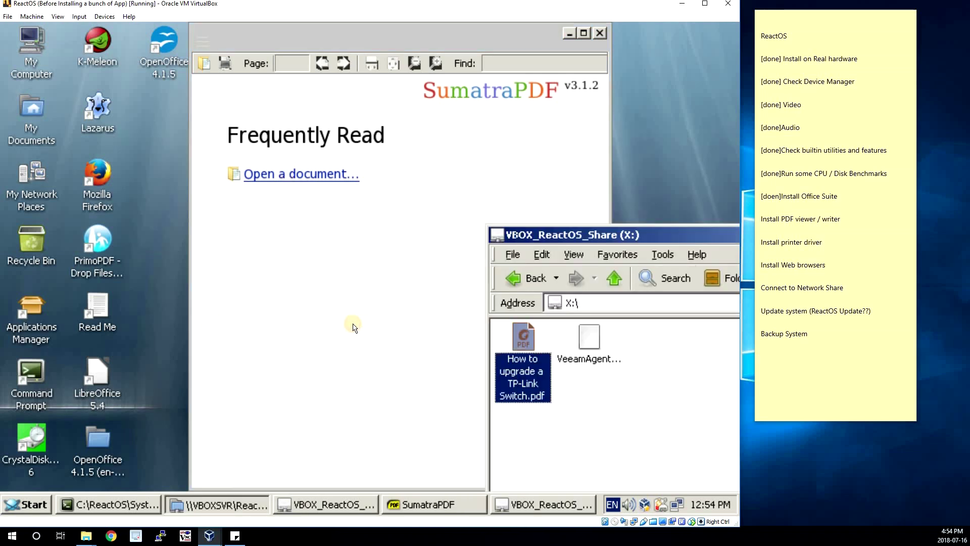
# Step: Open "How to upgrade a TP-Link Switch.pdf" from VBOX_ReactOS_Share (X:) in SumatraPDF and fit its pages to the window width
pyautogui.click(297, 175)
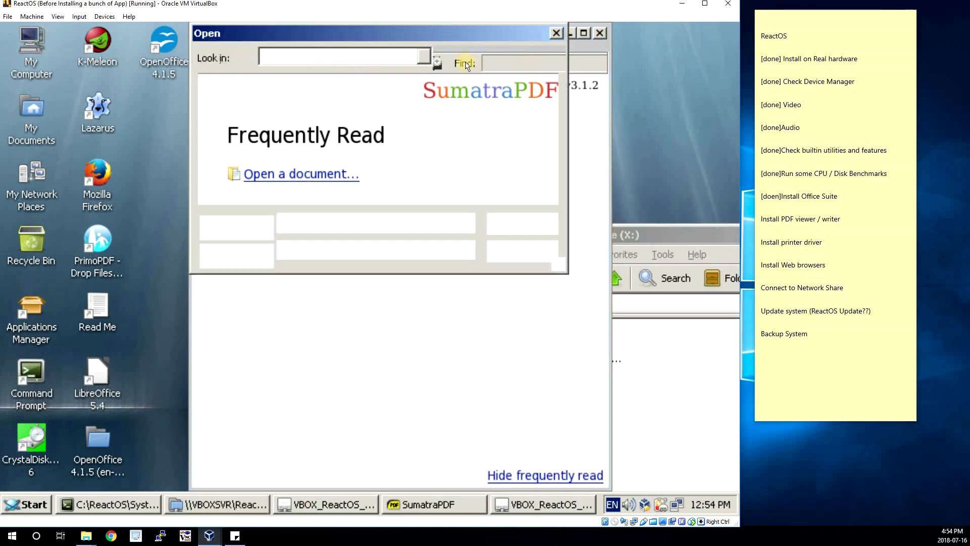
pyautogui.click(424, 56)
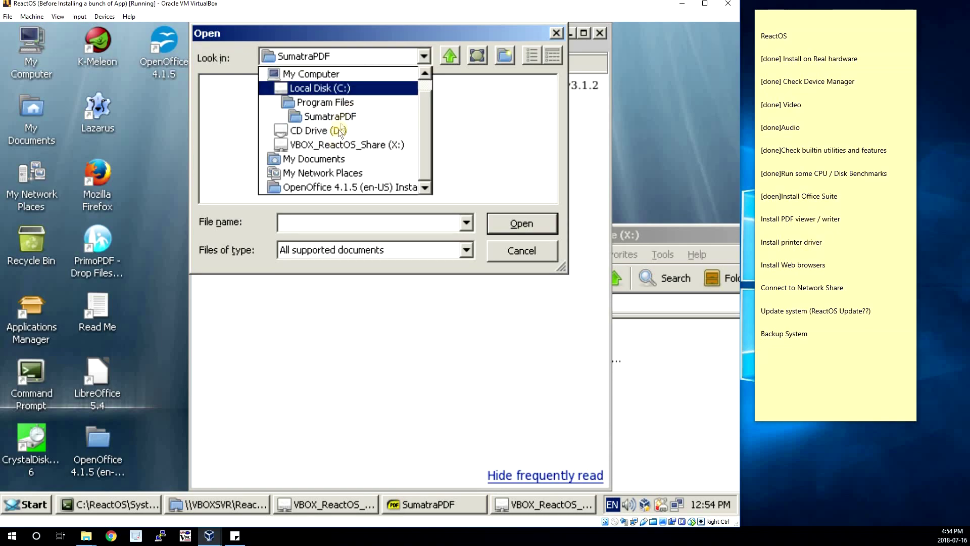
pyautogui.click(323, 146)
pyautogui.doubleClick(237, 84)
pyautogui.hotkey('ctrl', '2')
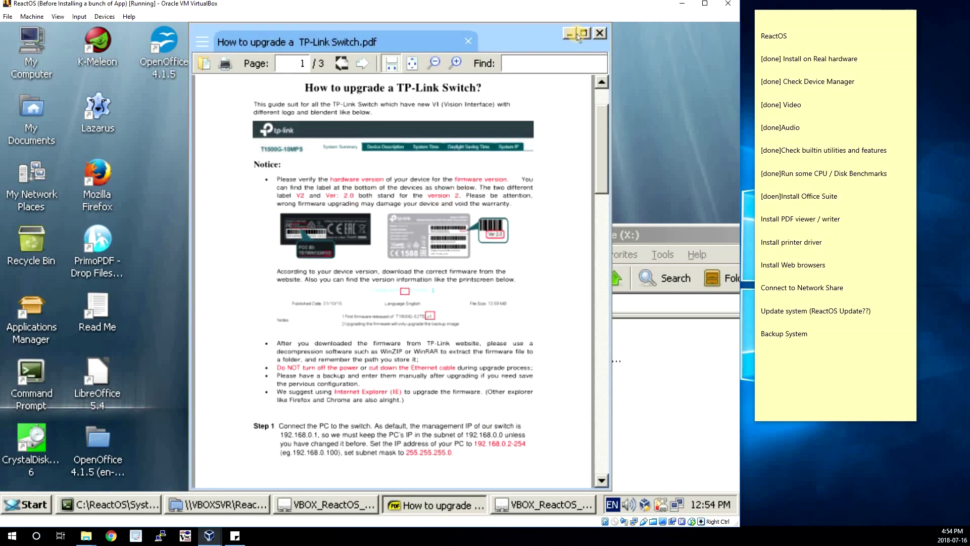
# Step: Maximize SumatraPDF, look through the PDF's pages, and close the viewer
pyautogui.click(584, 33)
pyautogui.scroll(-5, 436, 243)
pyautogui.scroll(-10, 436, 243)
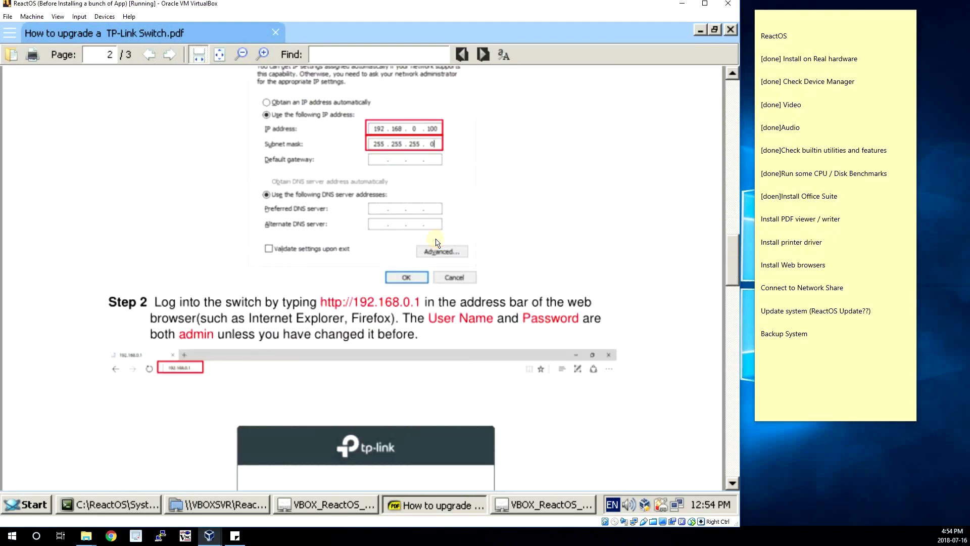
pyautogui.scroll(12, 437, 243)
pyautogui.scroll(5, 436, 232)
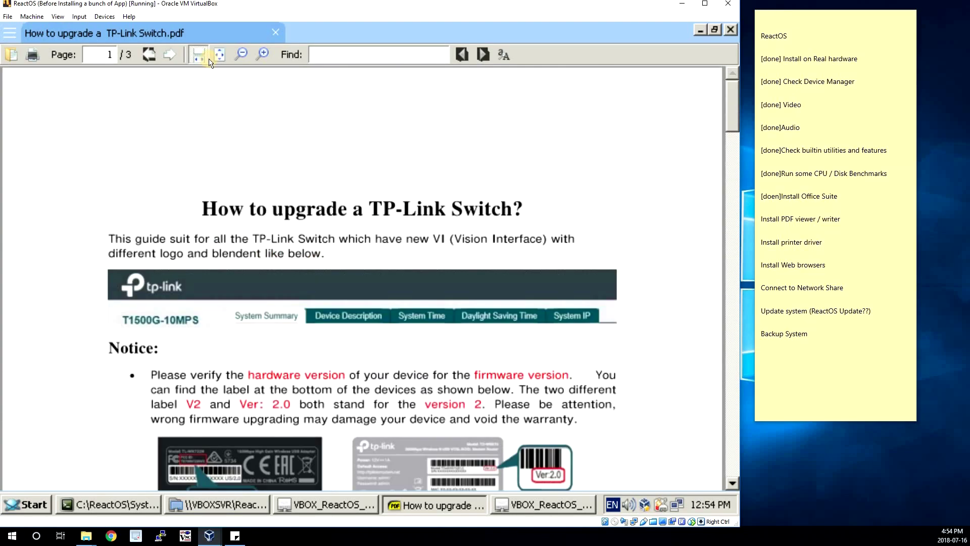
pyautogui.click(10, 34)
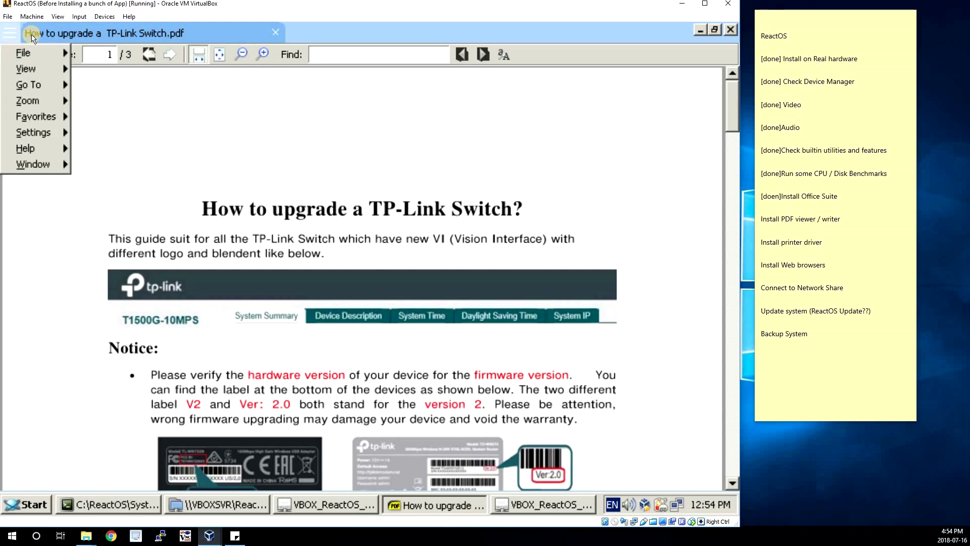
pyautogui.click(733, 36)
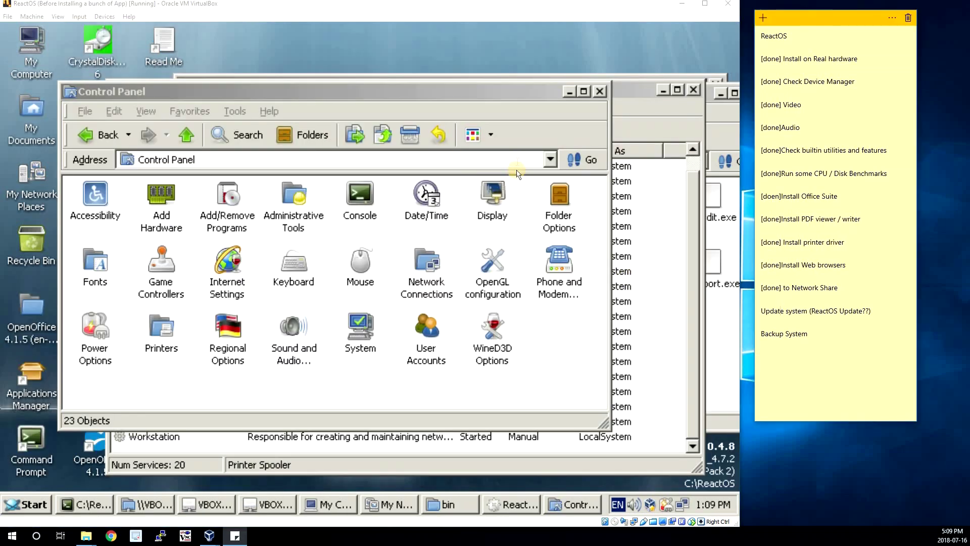
# Step: Close the ReactOS Control Panel and open the Windows Update settings on the Windows 10 host
pyautogui.click(600, 91)
pyautogui.click(12, 535)
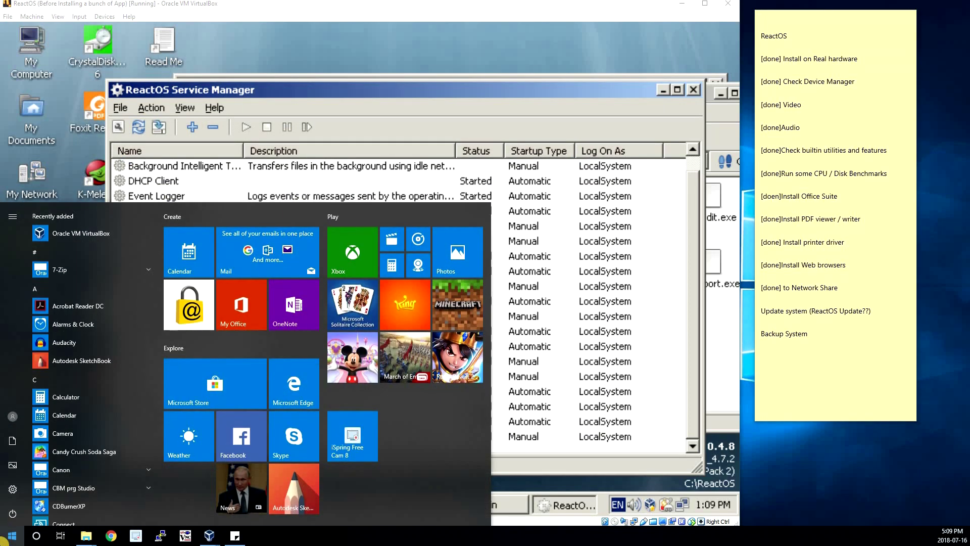
pyautogui.write('windows')
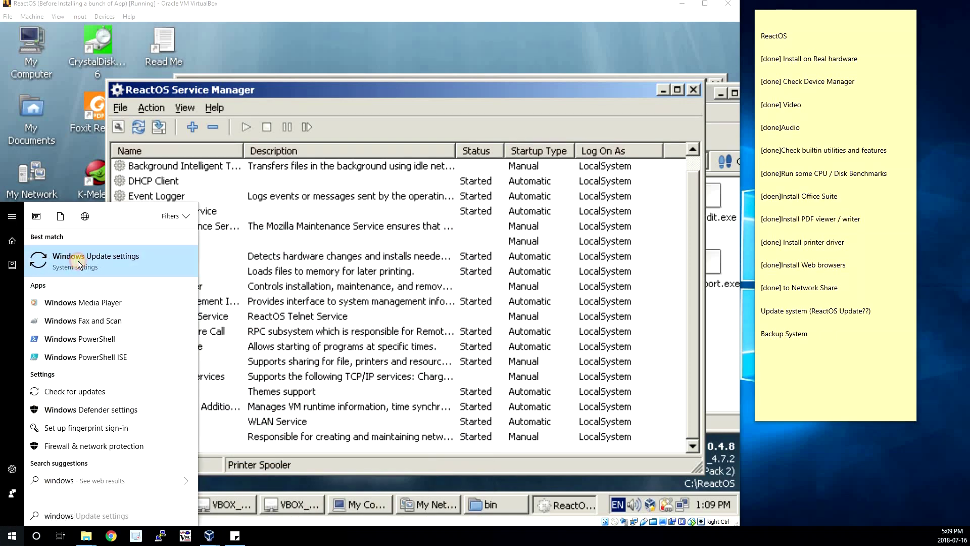
pyautogui.click(78, 263)
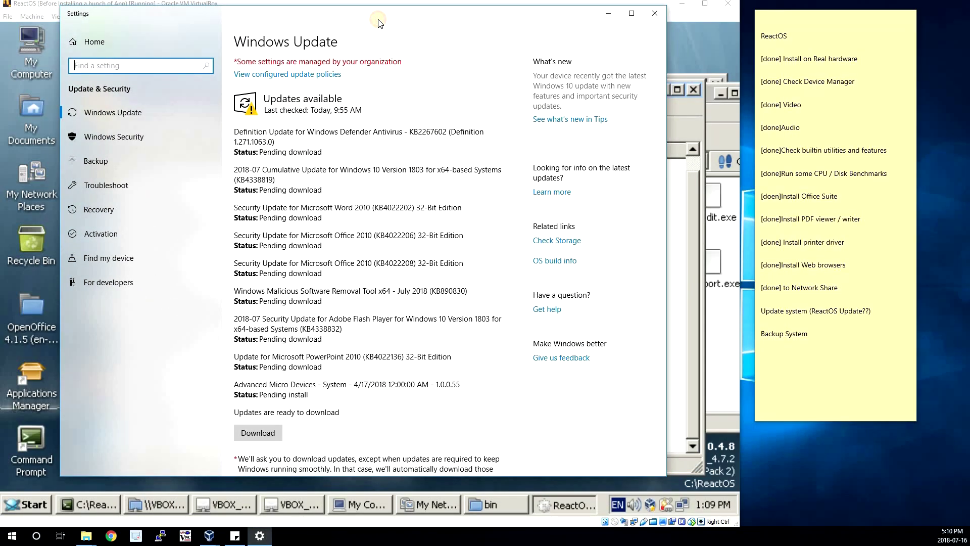
# Step: Examine the list of pending updates in the host's Windows Update settings and close the window
pyautogui.click(379, 28)
pyautogui.moveTo(379, 27); pyautogui.dragTo(379, 35)
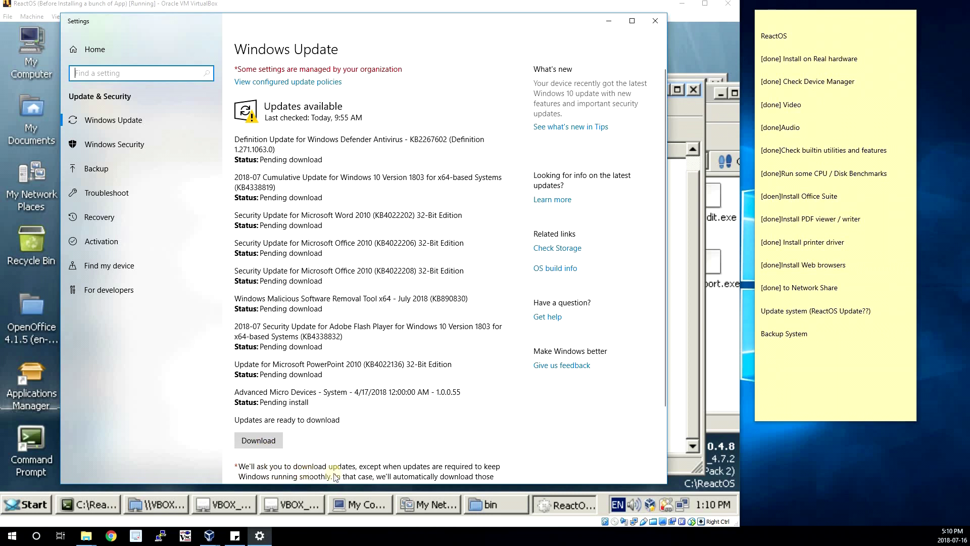
pyautogui.click(349, 471)
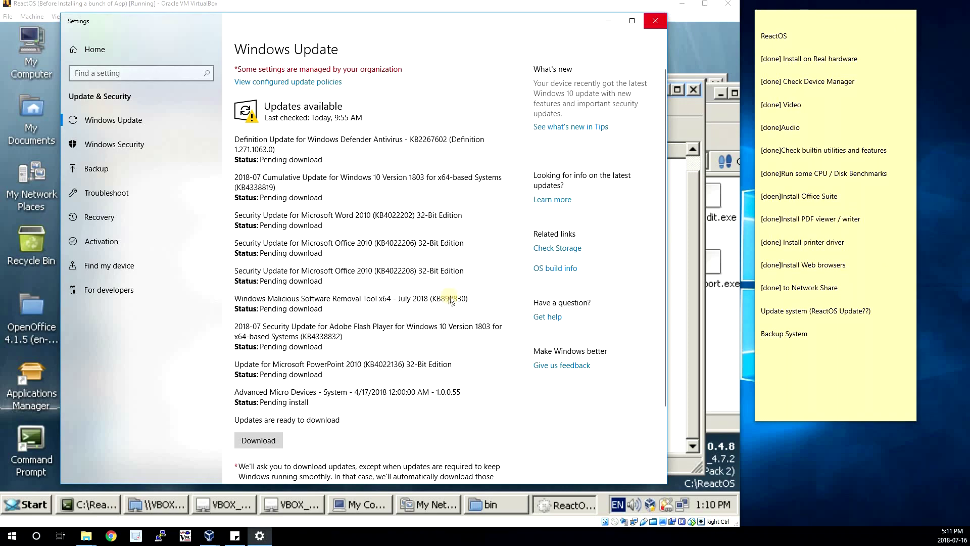
pyautogui.click(657, 21)
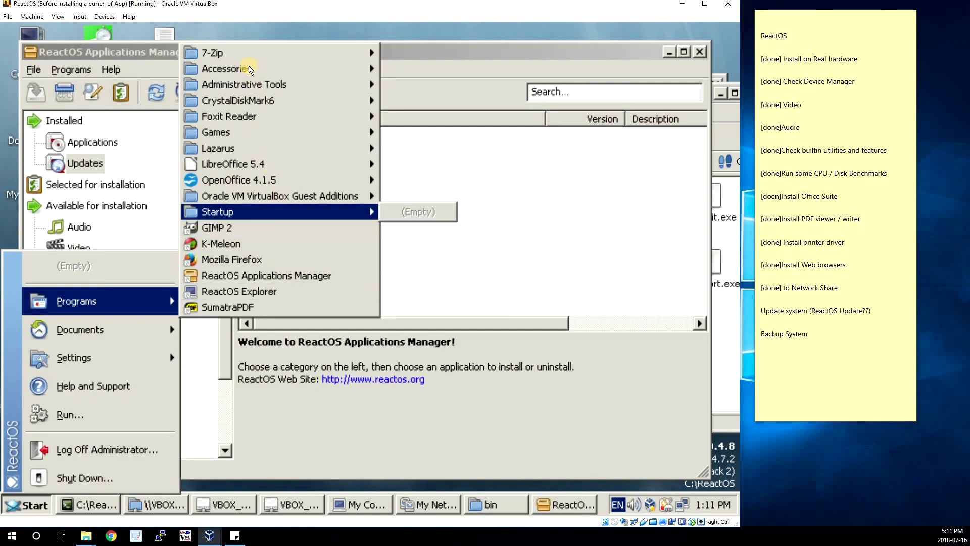
# Step: Look through the ReactOS Accessories programs, including the Communications and System Tools groups
pyautogui.moveTo(250, 69)
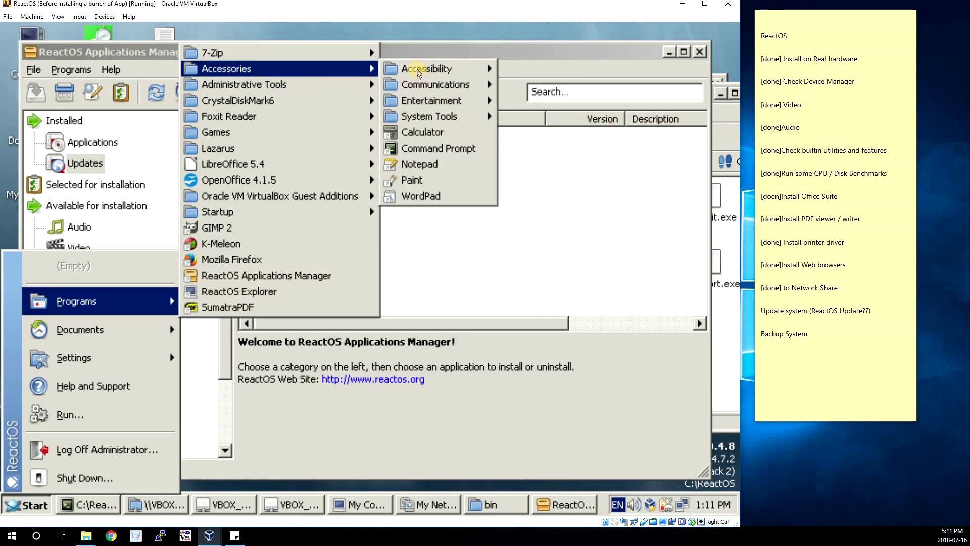
pyautogui.moveTo(421, 85)
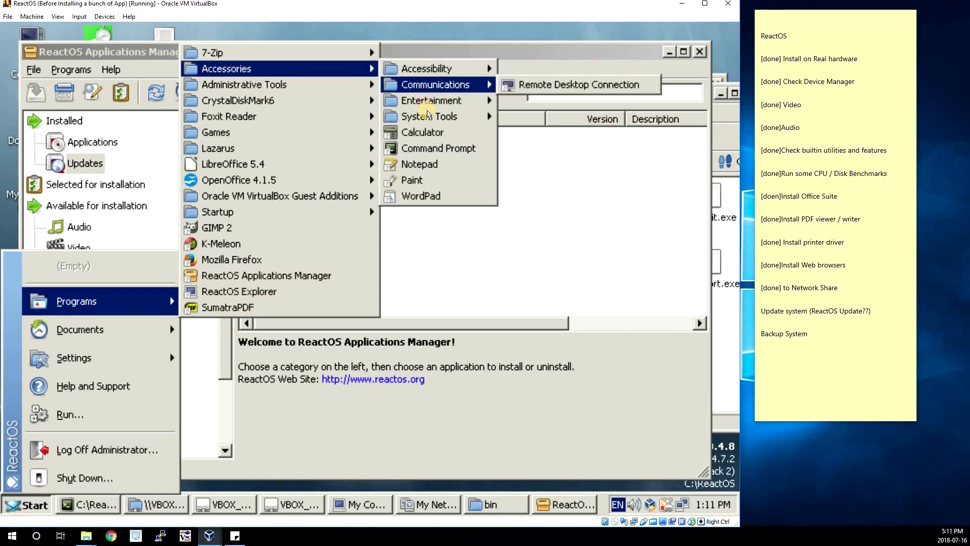
pyautogui.moveTo(428, 123)
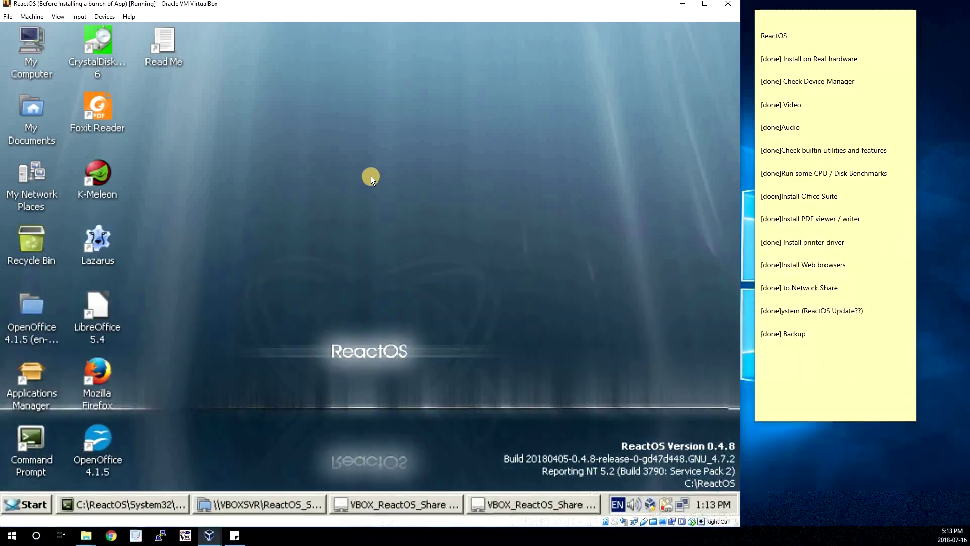
# Step: Launch Lazarus and draw a wide button near the middle of Form1
pyautogui.click(100, 244)
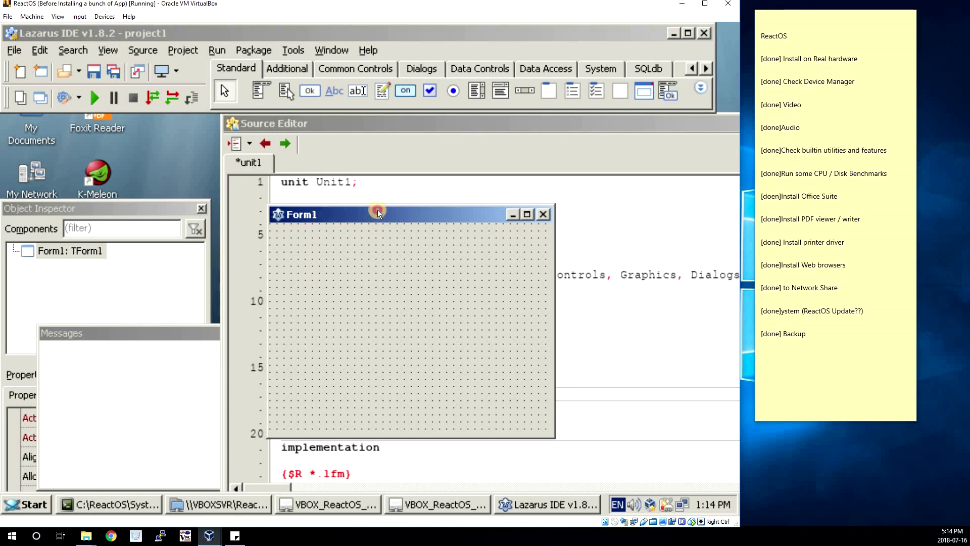
pyautogui.moveTo(372, 210); pyautogui.dragTo(429, 206)
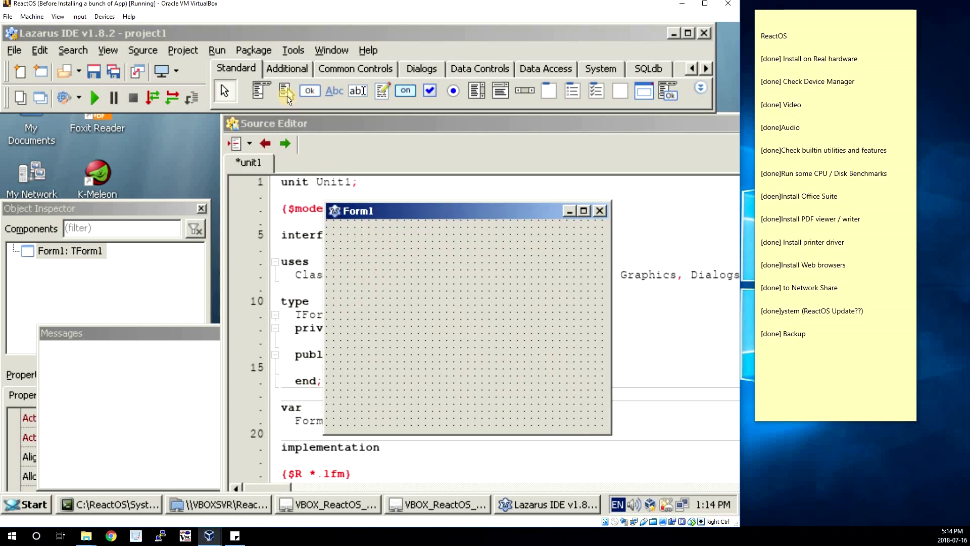
pyautogui.click(310, 91)
pyautogui.moveTo(405, 299)
pyautogui.mouseDown()
pyautogui.moveTo(436, 328)
pyautogui.moveTo(467, 316)
pyautogui.moveTo(515, 335)
pyautogui.moveTo(526, 314)
pyautogui.moveTo(551, 314)
pyautogui.mouseUp()
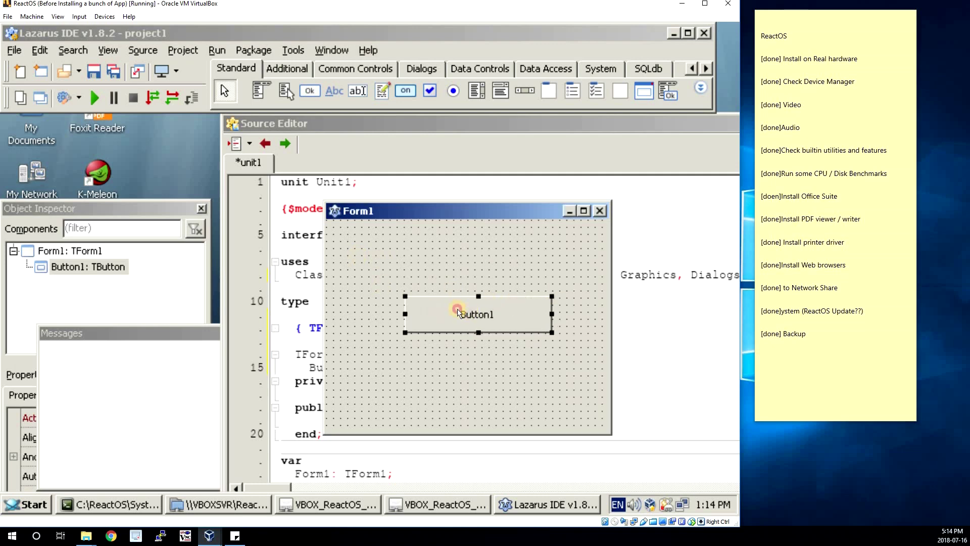
pyautogui.moveTo(437, 314); pyautogui.dragTo(422, 314)
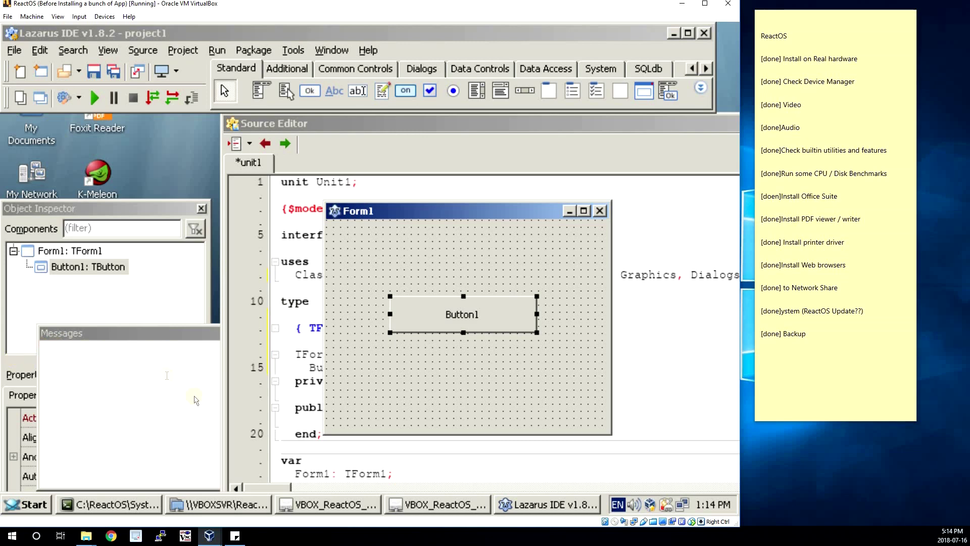
# Step: Set the new button's Caption property to "Click Me"
pyautogui.click(187, 436)
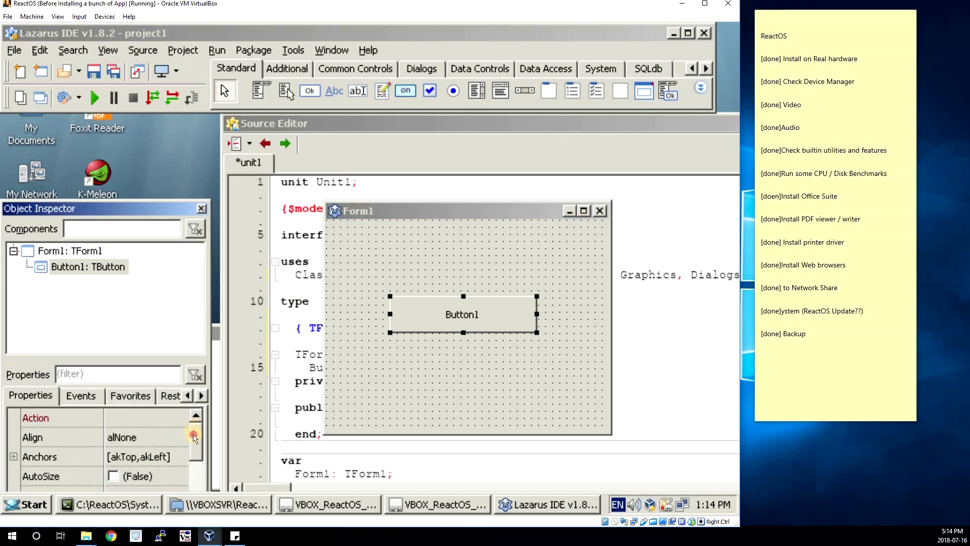
pyautogui.scroll(-2, 174, 464)
pyautogui.click(172, 474)
pyautogui.click(172, 475)
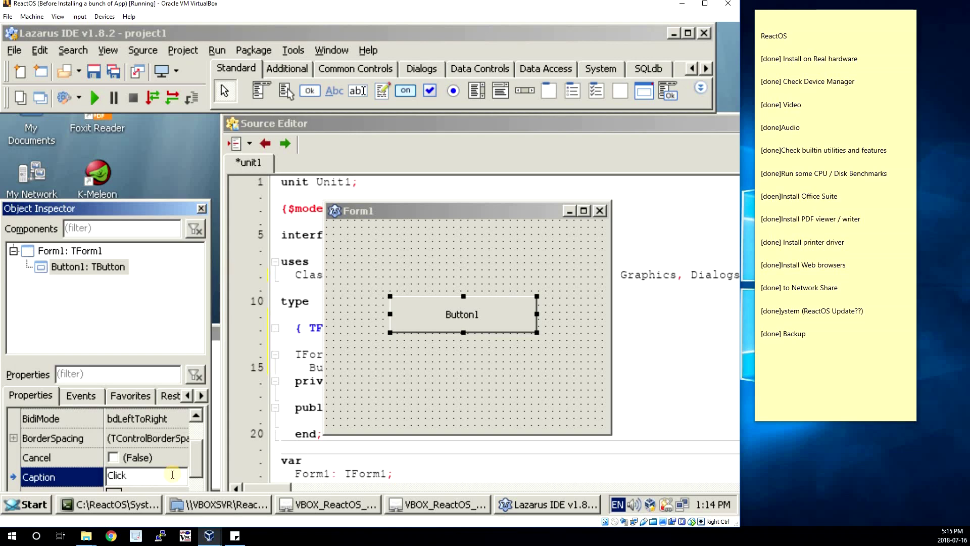
pyautogui.write('Click Me')
pyautogui.press('Return')
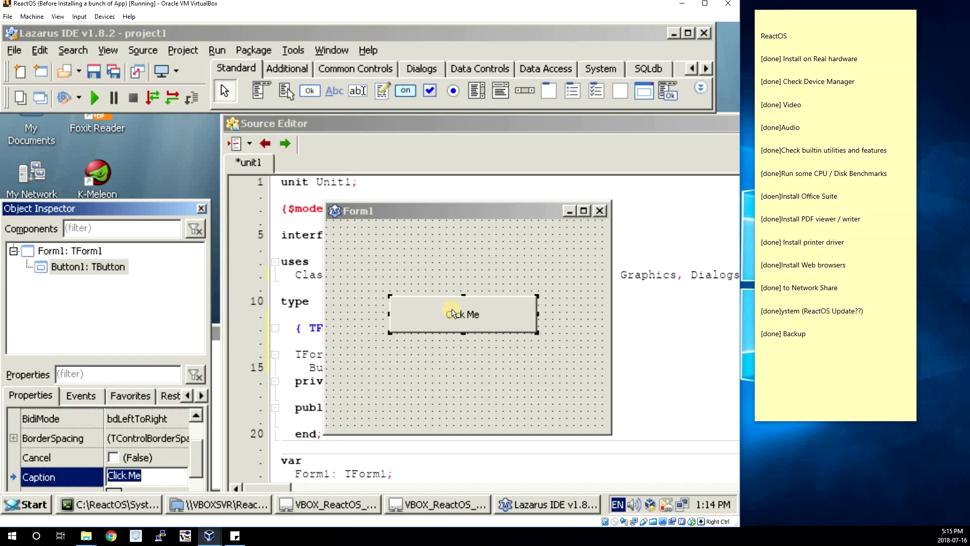
# Step: Create the button's click handler containing the line Button.Caption:='You did it!!!!';
pyautogui.doubleClick(453, 311)
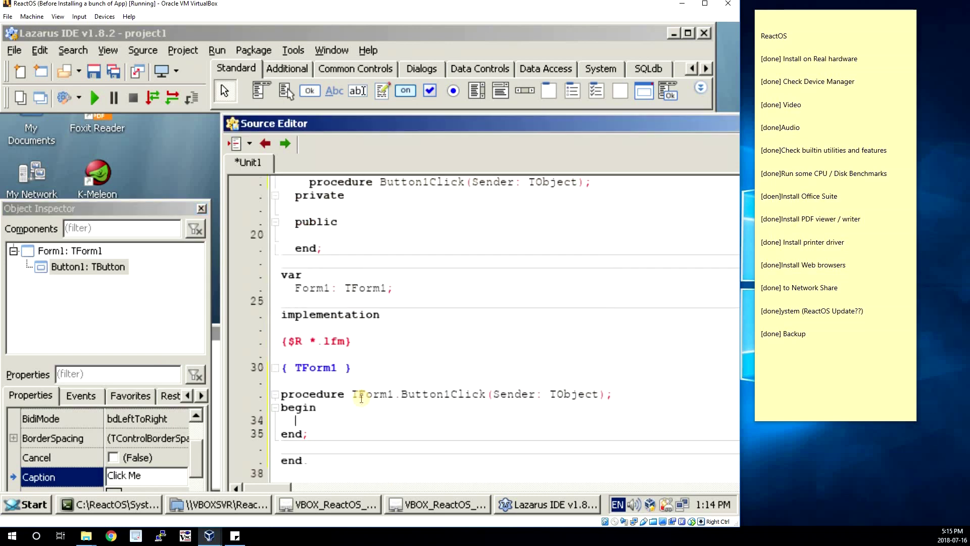
pyautogui.write("Button.Caption:='You did")
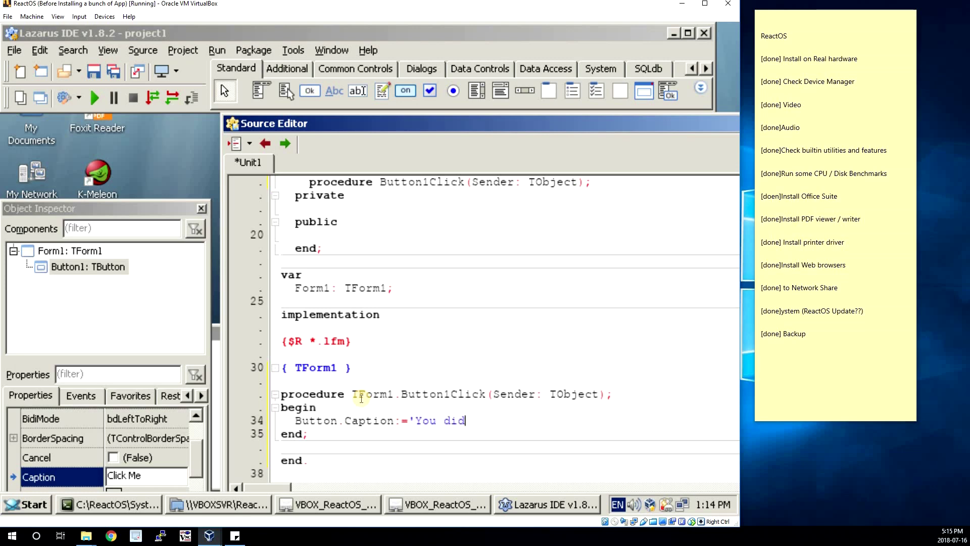
pyautogui.write("!!';")
# Step: Reposition the Source Editor window so it clears the main toolbar, and run the project
pyautogui.scroll(5, 376, 241)
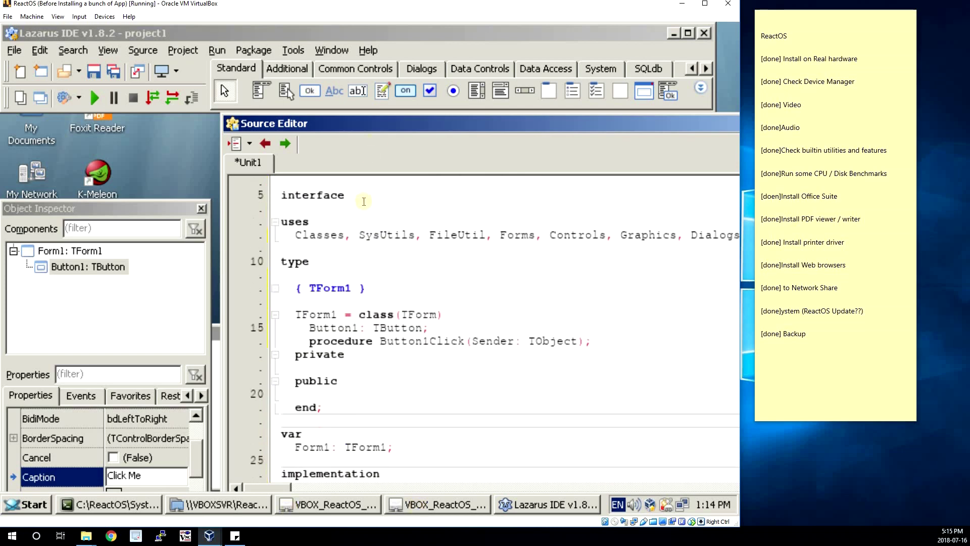
pyautogui.scroll(-1, 351, 213)
pyautogui.scroll(-2, 354, 207)
pyautogui.moveTo(348, 124); pyautogui.dragTo(300, 101)
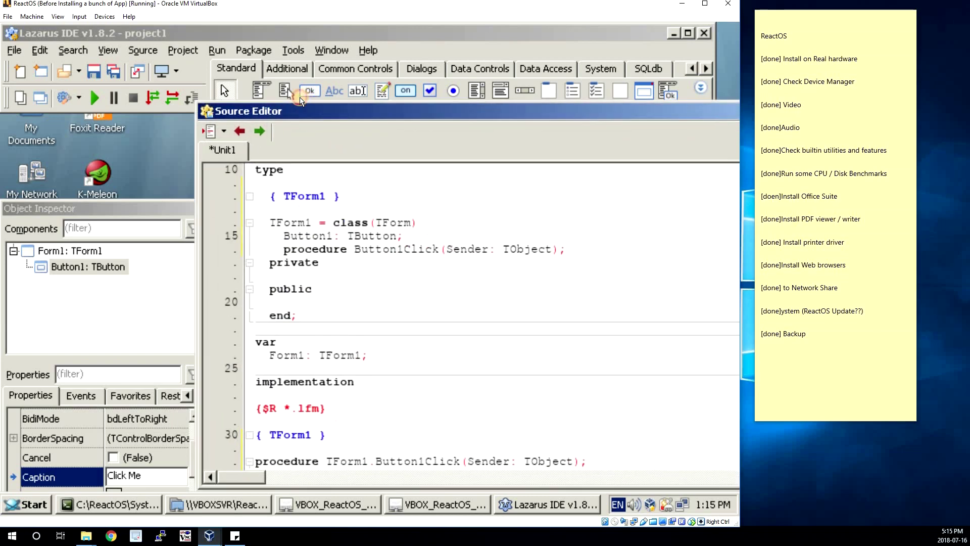
pyautogui.moveTo(290, 95); pyautogui.dragTo(209, 68)
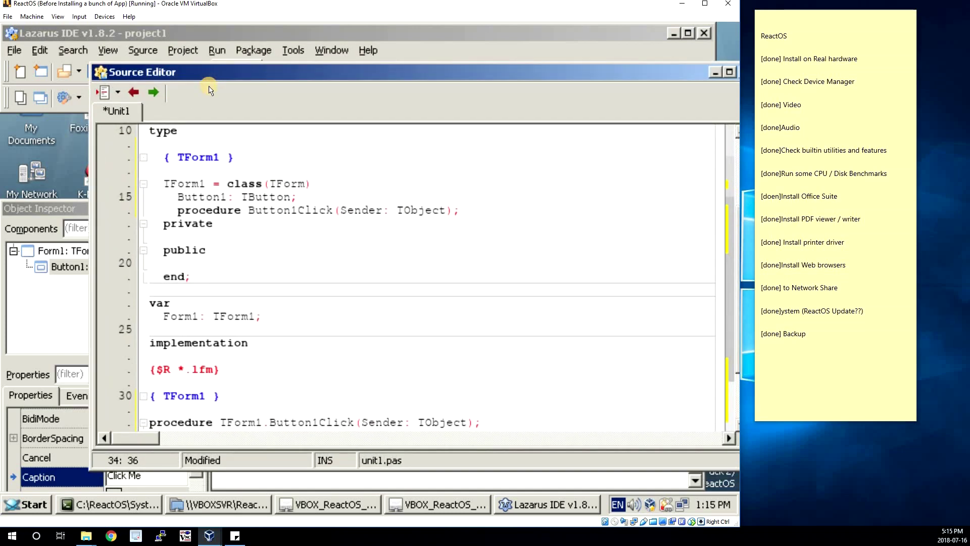
pyautogui.click(264, 75)
pyautogui.moveTo(265, 75); pyautogui.dragTo(257, 135)
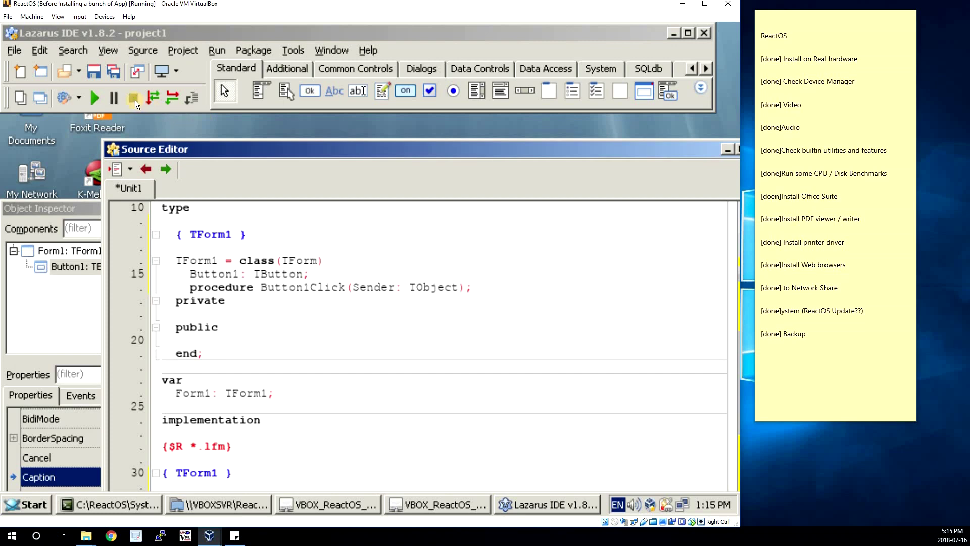
pyautogui.click(95, 103)
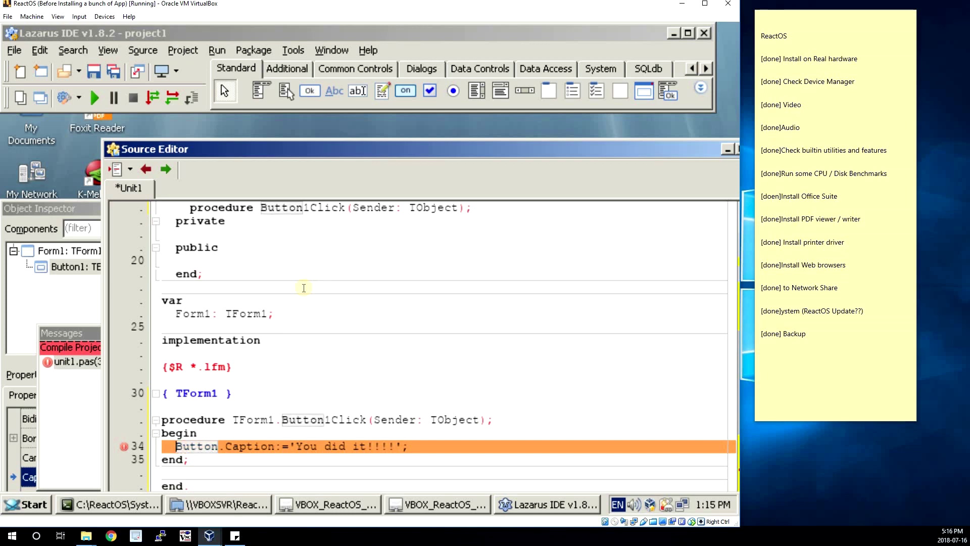
# Step: Correct the object name in the handler's code line to Button1 and run the project again
pyautogui.press('Right')
pyautogui.press('Right')
pyautogui.press('Right')
pyautogui.press('Right')
pyautogui.press('Right')
pyautogui.press('Right')
pyautogui.write('1')
pyautogui.click(95, 97)
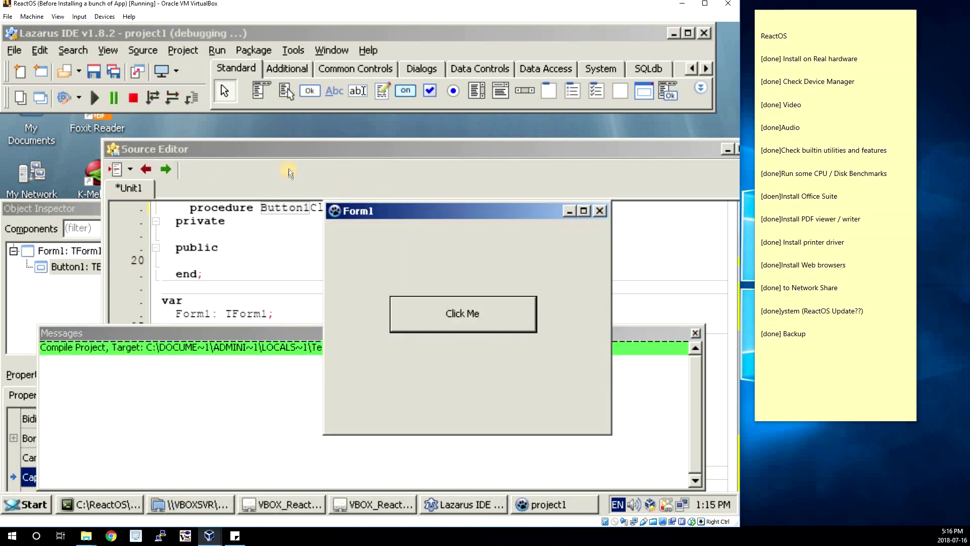
# Step: Move the running Form1 window up over the Source Editor and test its Click Me button
pyautogui.moveTo(392, 209); pyautogui.dragTo(281, 168)
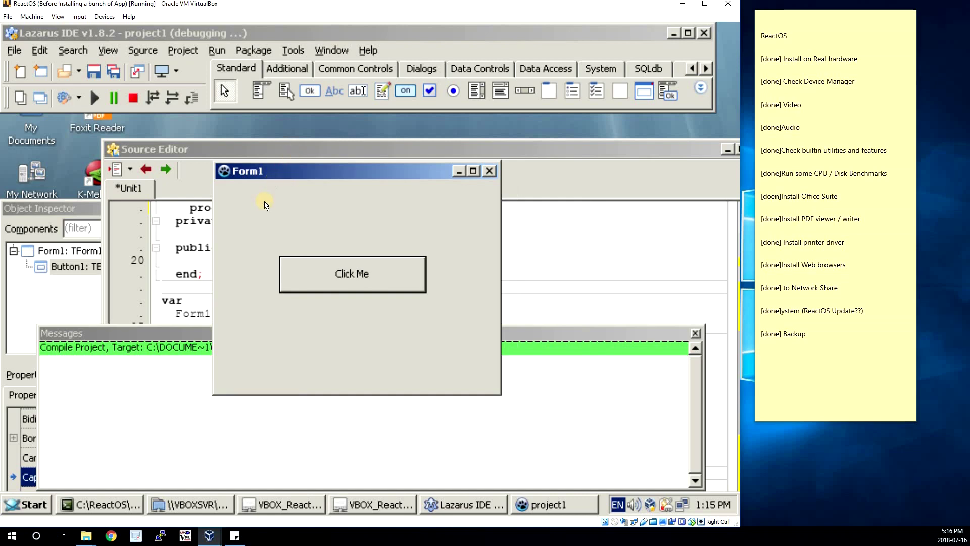
pyautogui.moveTo(276, 175); pyautogui.dragTo(248, 165)
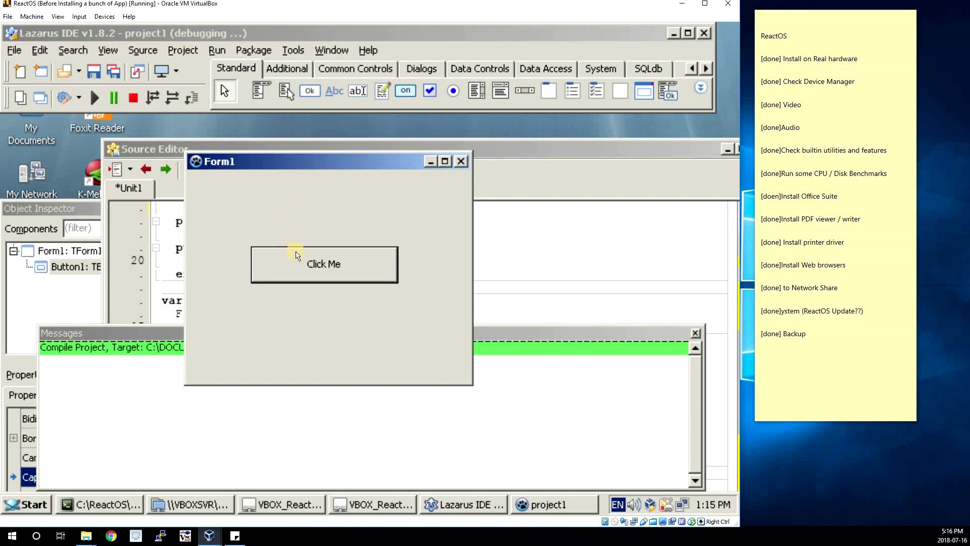
pyautogui.click(323, 270)
# Step: Close the running form, dismiss the execution notice, and quit Lazarus without saving the changed files
pyautogui.click(462, 162)
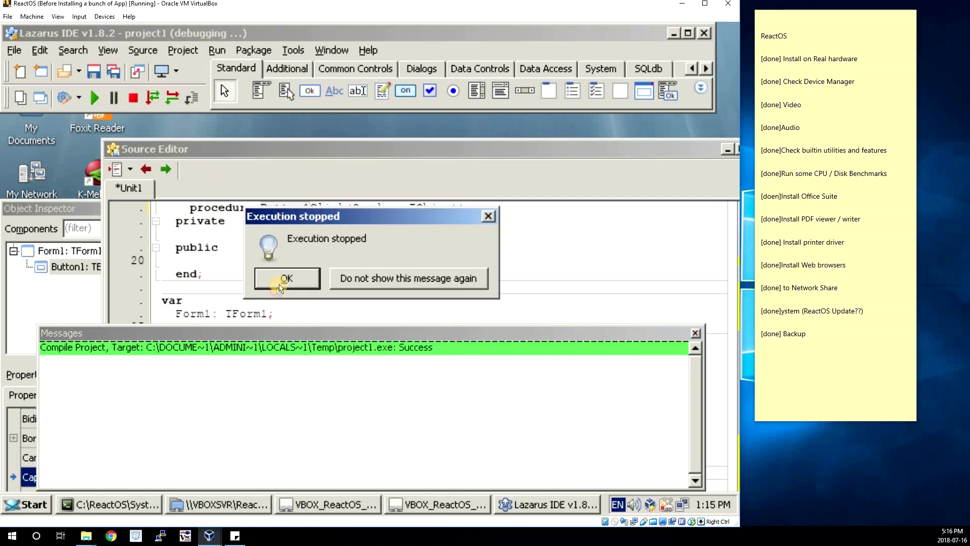
pyautogui.click(279, 287)
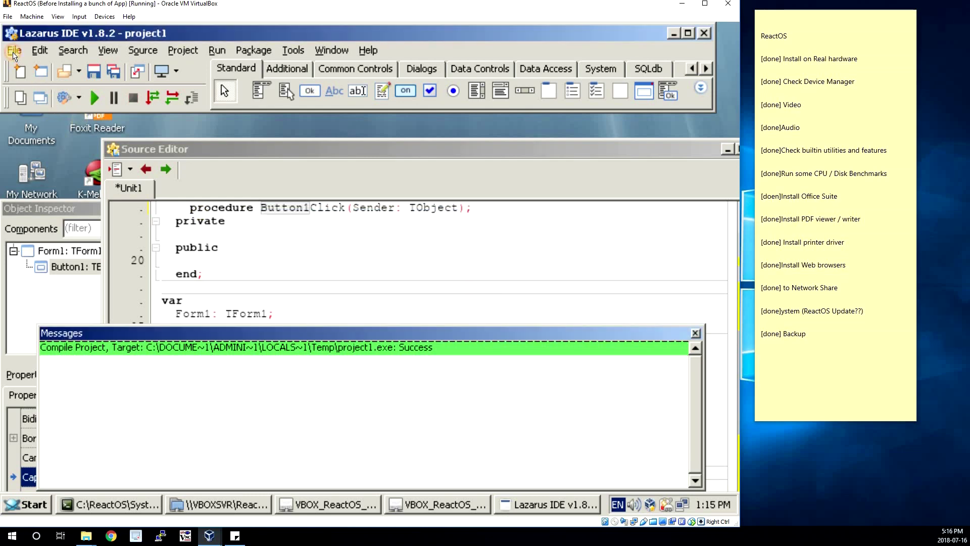
pyautogui.click(14, 51)
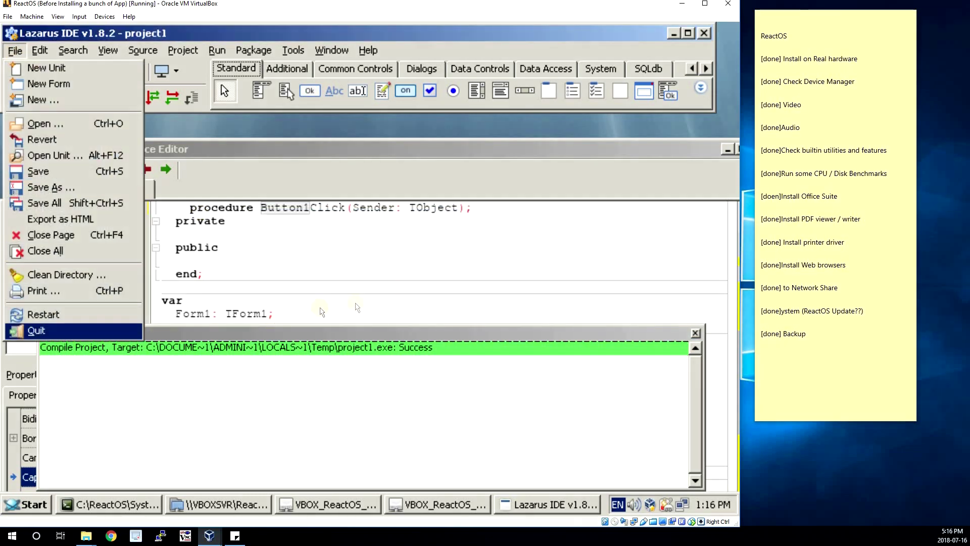
pyautogui.press('Return')
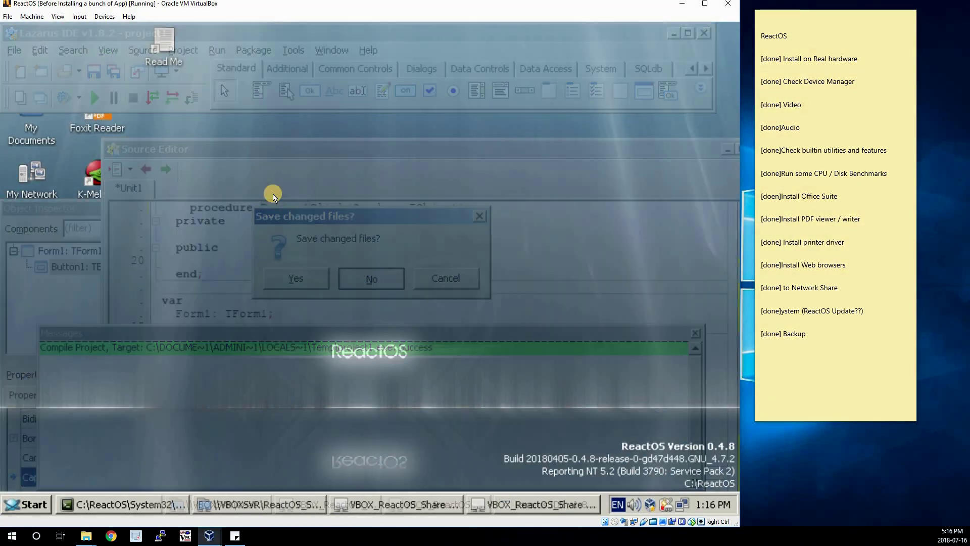